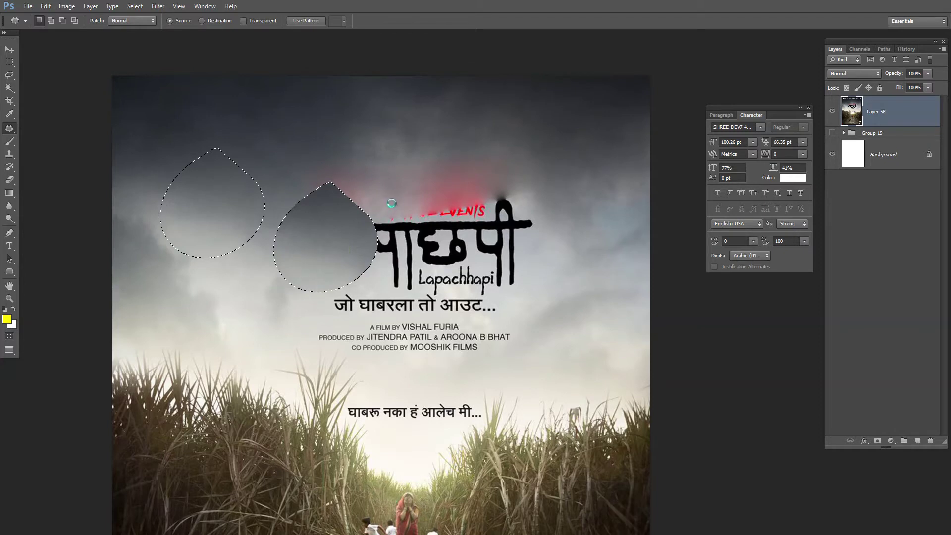
# Patch the large movie title out of the sky with clean cloud texture sampled from beside it
pyautogui.moveTo(390, 189); pyautogui.dragTo(391, 190)
pyautogui.hotkey('ctrl', 'd')
pyautogui.moveTo(536, 243); pyautogui.dragTo(533, 263)
pyautogui.moveTo(469, 244)
pyautogui.mouseDown()
pyautogui.moveTo(275, 257)
pyautogui.moveTo(245, 189)
pyautogui.mouseUp()
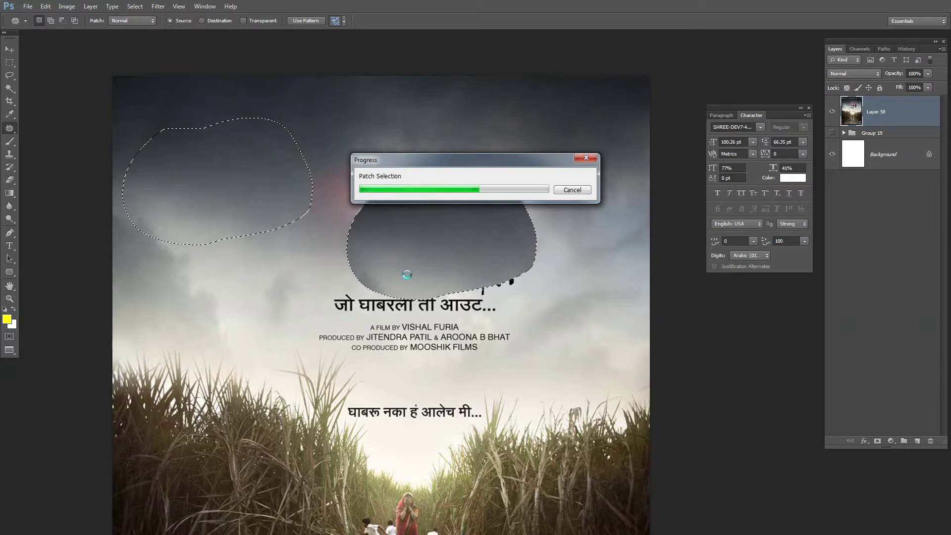
pyautogui.hotkey('ctrl', 'd')
# Patch out the tagline and production credits below the title using clean areas of cloud
pyautogui.moveTo(369, 352); pyautogui.dragTo(362, 283)
pyautogui.moveTo(349, 286); pyautogui.dragTo(229, 166)
pyautogui.hotkey('ctrl', 'd')
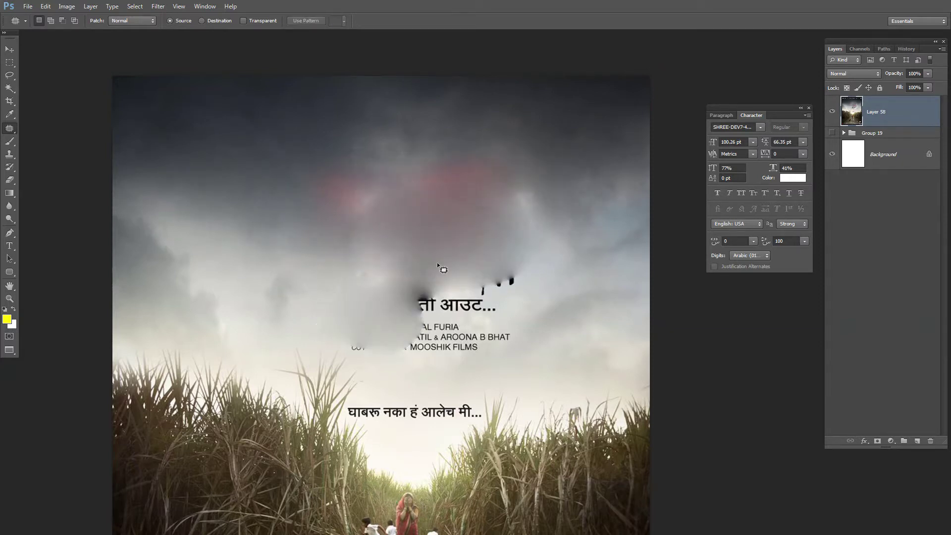
pyautogui.moveTo(506, 261); pyautogui.dragTo(558, 154)
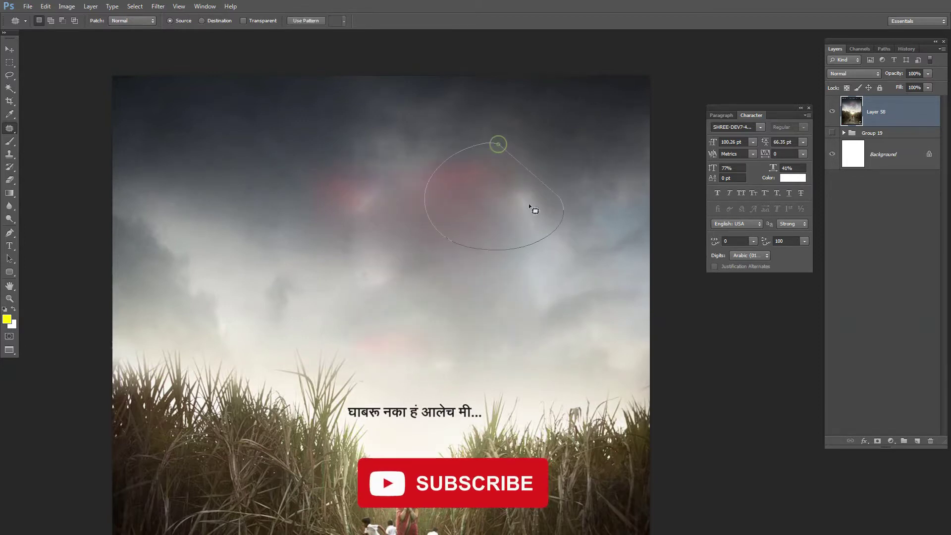
# Patch the reddish stains in the upper sky with neighbouring dark cloud texture
pyautogui.moveTo(531, 206); pyautogui.dragTo(566, 152)
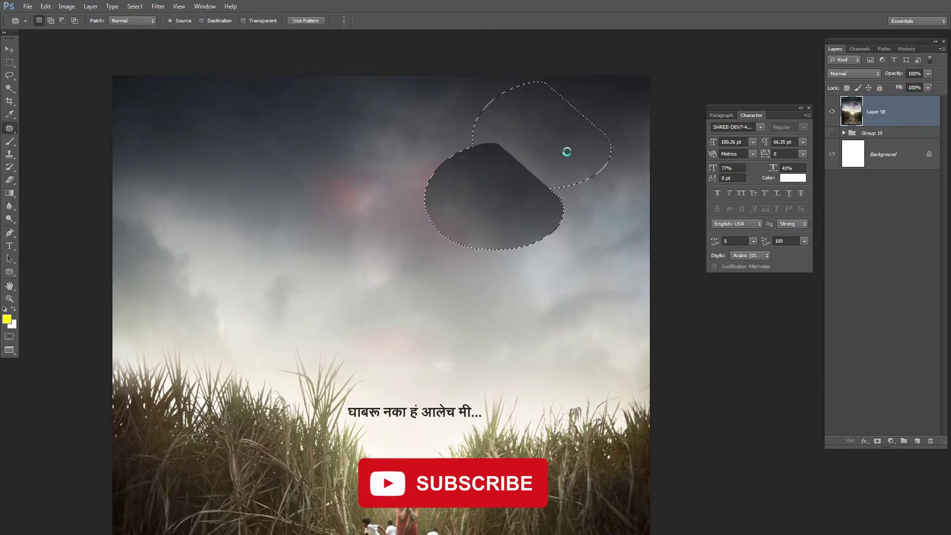
pyautogui.hotkey('ctrl', 'd')
pyautogui.moveTo(449, 169); pyautogui.dragTo(420, 128)
pyautogui.moveTo(407, 209); pyautogui.dragTo(223, 174)
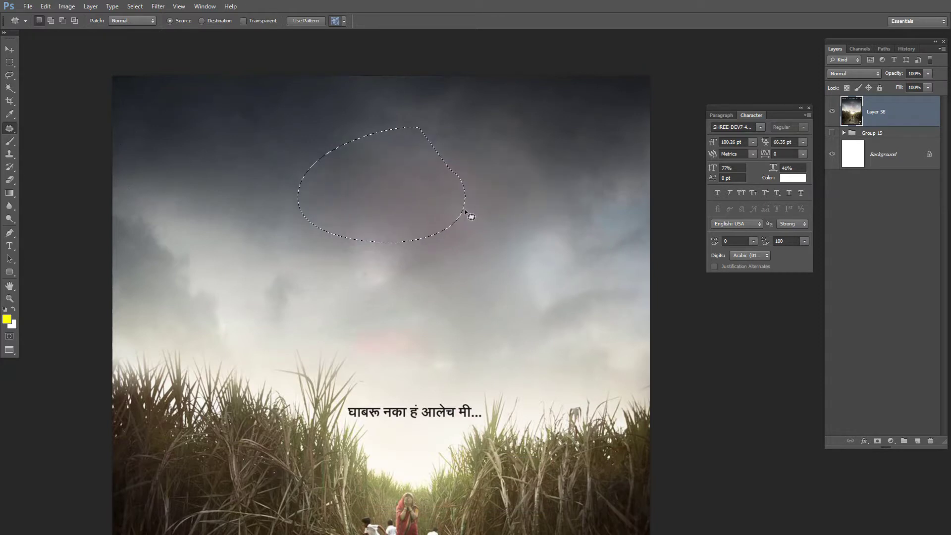
# Patch the remaining discoloured spots in the middle and lower sky with neutral grey cloud
pyautogui.moveTo(419, 302); pyautogui.dragTo(475, 159)
pyautogui.moveTo(455, 244); pyautogui.dragTo(582, 191)
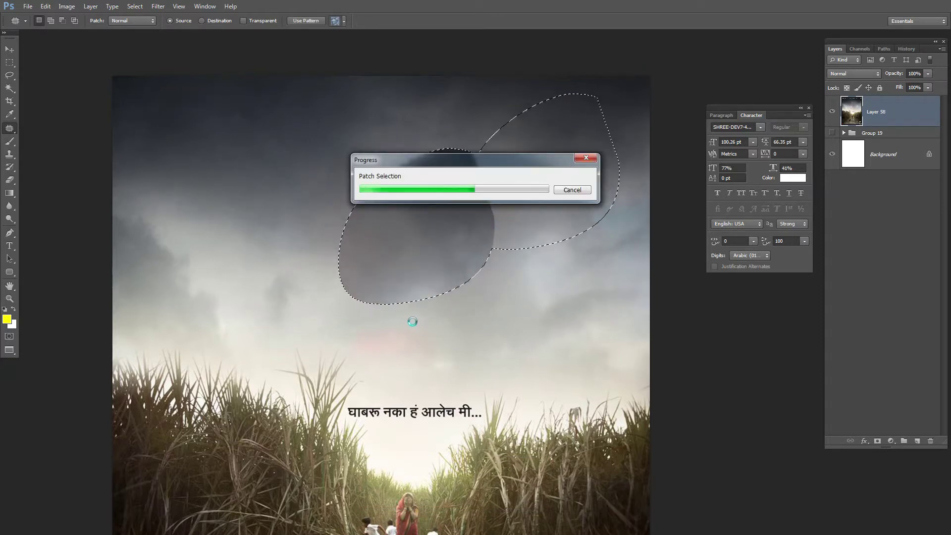
pyautogui.moveTo(388, 318)
pyautogui.mouseDown()
pyautogui.moveTo(413, 367)
pyautogui.moveTo(414, 317)
pyautogui.mouseUp()
pyautogui.moveTo(415, 344); pyautogui.dragTo(486, 236)
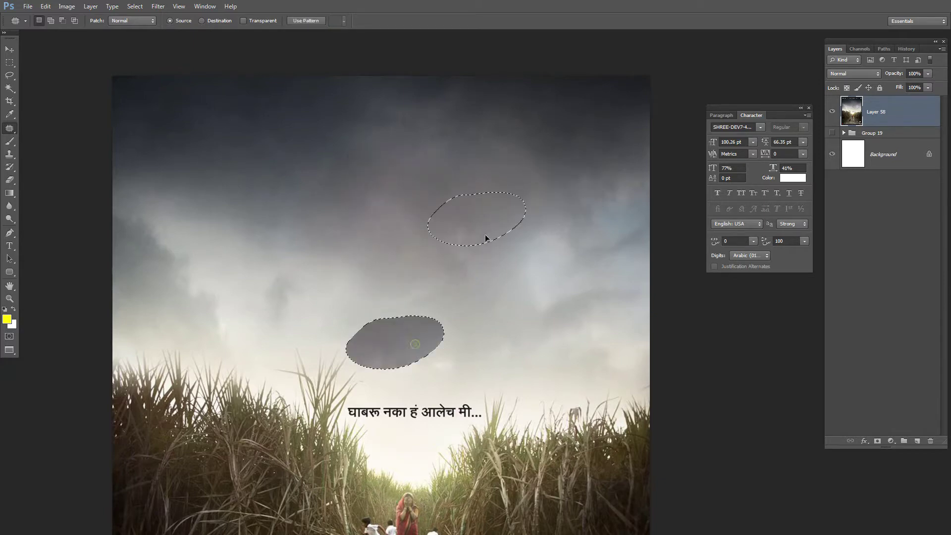
pyautogui.hotkey('ctrl', 'd')
# Patch out the Hindi text line just above the cane field with plain sky from higher up
pyautogui.scroll(3, 381, 427)
pyautogui.moveTo(296, 359); pyautogui.dragTo(293, 401)
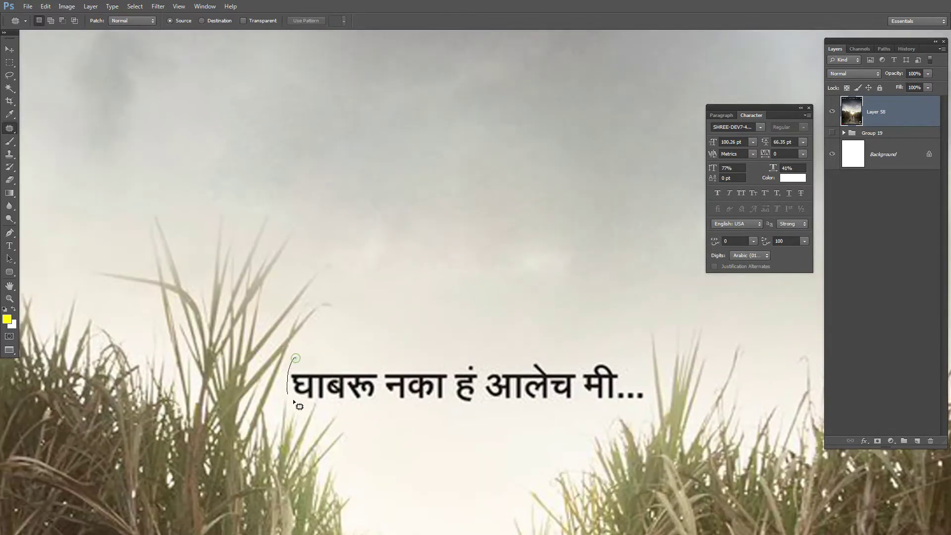
pyautogui.moveTo(647, 414); pyautogui.dragTo(560, 308)
pyautogui.moveTo(540, 406); pyautogui.dragTo(572, 170)
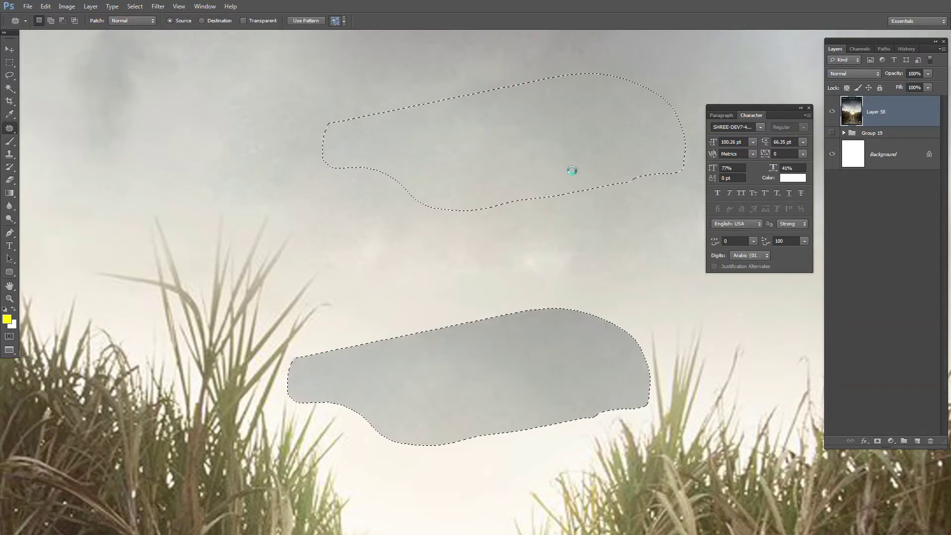
pyautogui.hotkey('ctrl', 'd')
# Patch the woman's head and upper body with sugarcane texture from the field beside her
pyautogui.scroll(-4, 555, 182)
pyautogui.scroll(3, 479, 325)
pyautogui.moveTo(483, 271)
pyautogui.mouseDown()
pyautogui.moveTo(471, 313)
pyautogui.moveTo(585, 148)
pyautogui.mouseUp()
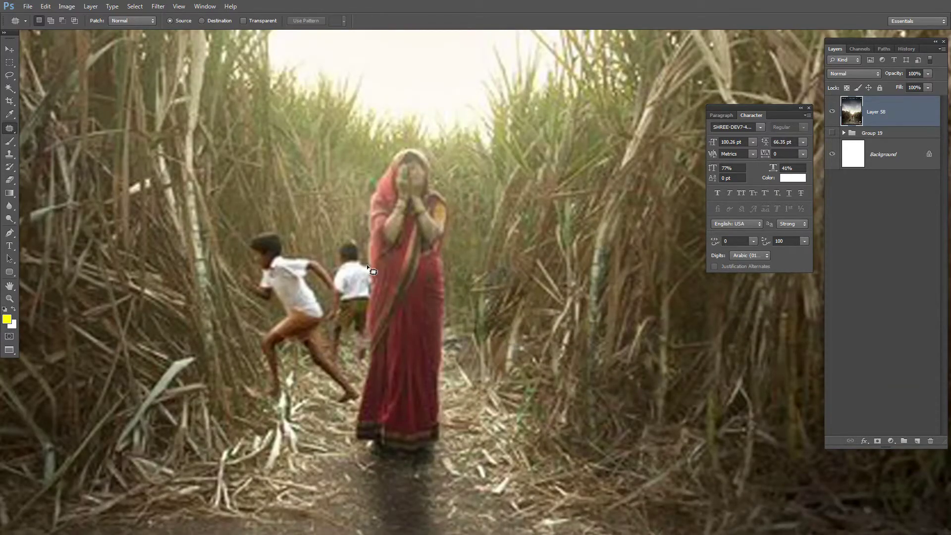
pyautogui.moveTo(429, 144); pyautogui.dragTo(391, 154)
pyautogui.moveTo(418, 227); pyautogui.dragTo(614, 240)
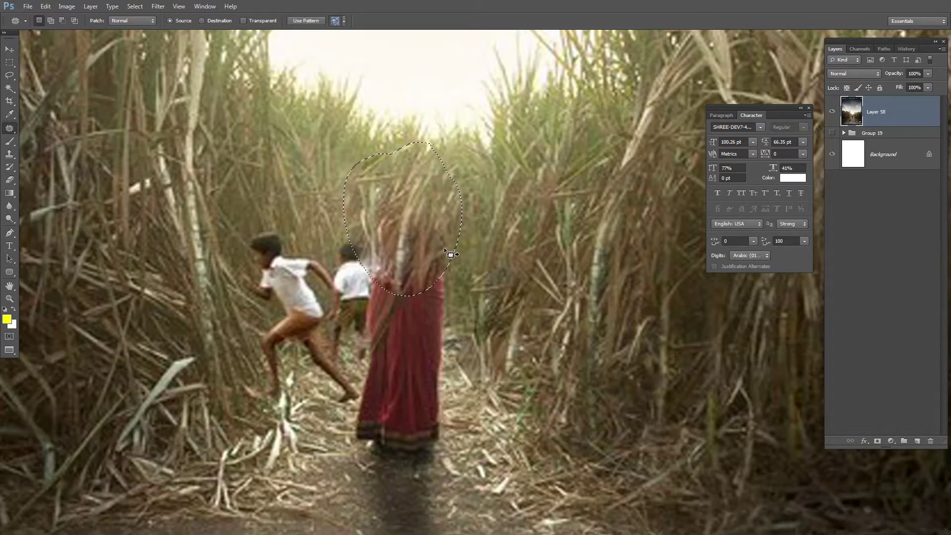
pyautogui.moveTo(471, 313); pyautogui.dragTo(597, 286)
pyautogui.hotkey('ctrl', 'd')
# Patch out the running boys beside the woman using nearby sugarcane texture
pyautogui.moveTo(297, 218)
pyautogui.mouseDown()
pyautogui.moveTo(378, 386)
pyautogui.moveTo(307, 216)
pyautogui.mouseUp()
pyautogui.moveTo(334, 342); pyautogui.dragTo(182, 281)
pyautogui.hotkey('ctrl', 'd')
# Patch over the lower part of the woman's red sari with cane and dry grass texture
pyautogui.moveTo(465, 397); pyautogui.dragTo(469, 327)
pyautogui.moveTo(413, 372); pyautogui.dragTo(636, 325)
pyautogui.hotkey('ctrl', 'd')
pyautogui.moveTo(450, 214); pyautogui.dragTo(499, 292)
pyautogui.moveTo(388, 336); pyautogui.dragTo(541, 252)
pyautogui.hotkey('ctrl', 'd')
# Patch the remains at the woman's feet and her shadow on the path with clean surrounding texture
pyautogui.hotkey('ctrl', '-')
pyautogui.hotkey('ctrl', '-')
pyautogui.moveTo(465, 340); pyautogui.dragTo(506, 300)
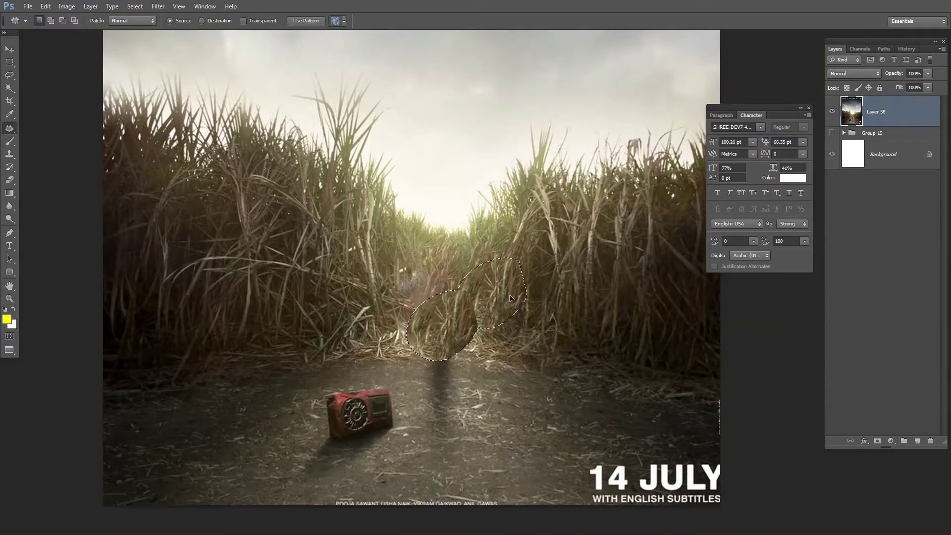
pyautogui.hotkey('ctrl', 'd')
pyautogui.moveTo(430, 383); pyautogui.dragTo(465, 369)
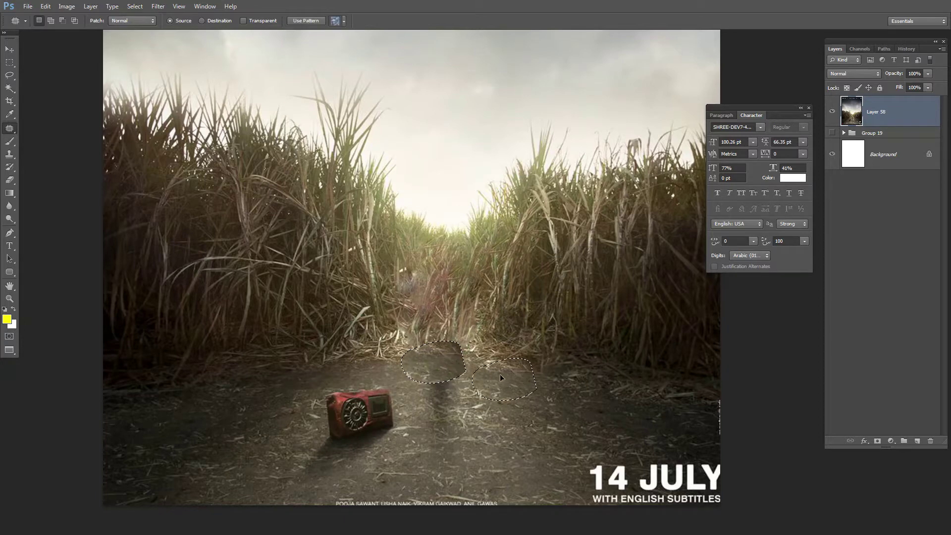
pyautogui.moveTo(458, 438); pyautogui.dragTo(478, 414)
# Patch the red radio and its leftover shadow out of the dirt ground
pyautogui.moveTo(349, 382)
pyautogui.mouseDown()
pyautogui.moveTo(325, 394)
pyautogui.moveTo(392, 390)
pyautogui.mouseUp()
pyautogui.moveTo(396, 426)
pyautogui.mouseDown()
pyautogui.moveTo(298, 436)
pyautogui.moveTo(276, 448)
pyautogui.mouseUp()
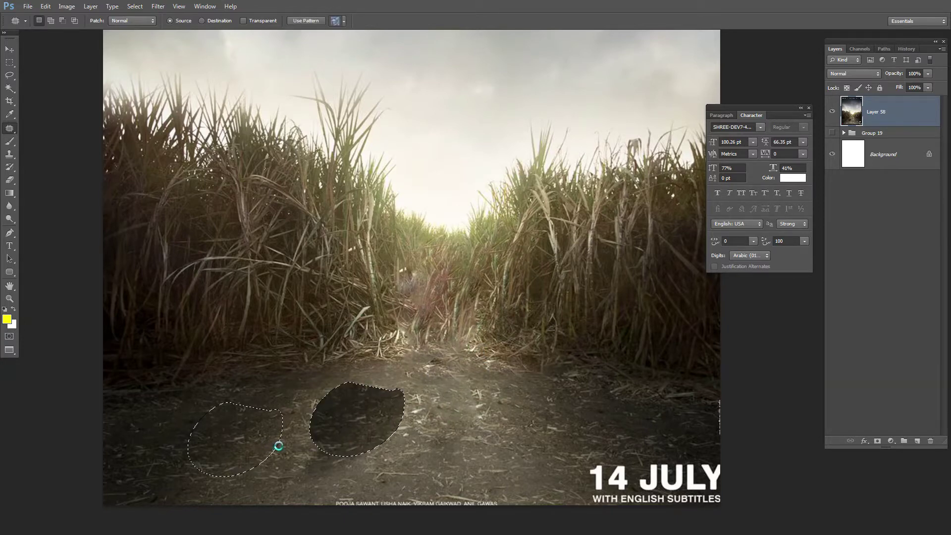
pyautogui.hotkey('ctrl', 'd')
pyautogui.moveTo(342, 437); pyautogui.dragTo(353, 388)
pyautogui.moveTo(353, 380)
pyautogui.mouseDown()
pyautogui.moveTo(373, 409)
pyautogui.moveTo(379, 400)
pyautogui.mouseUp()
pyautogui.moveTo(376, 403); pyautogui.dragTo(449, 383)
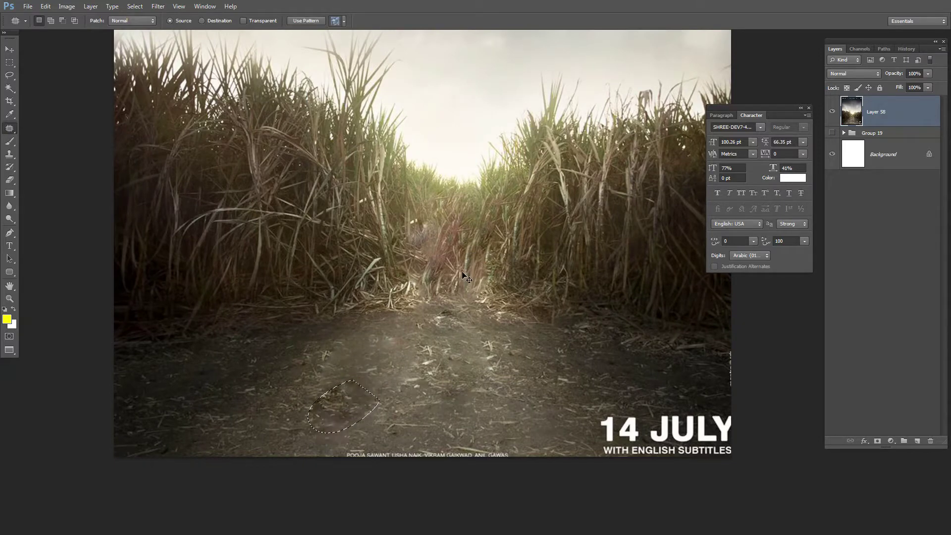
# Patch the reddish remnants at the cane field opening with adjacent cane texture
pyautogui.moveTo(440, 233); pyautogui.dragTo(440, 237)
pyautogui.moveTo(447, 293); pyautogui.dragTo(447, 254)
pyautogui.moveTo(437, 269); pyautogui.dragTo(501, 259)
pyautogui.hotkey('ctrl', 'd')
# Patch uneven spots on the dirt path with clean ground texture
pyautogui.moveTo(470, 305)
pyautogui.mouseDown()
pyautogui.moveTo(464, 323)
pyautogui.moveTo(490, 317)
pyautogui.mouseUp()
pyautogui.hotkey('ctrl', 'd')
pyautogui.moveTo(460, 319)
pyautogui.mouseDown()
pyautogui.moveTo(359, 375)
pyautogui.moveTo(380, 380)
pyautogui.mouseUp()
pyautogui.moveTo(343, 398); pyautogui.dragTo(459, 381)
pyautogui.hotkey('ctrl', 'd')
# Patch leftover marks on the lower ground and remove the cast credits along the image's bottom edge
pyautogui.moveTo(343, 334); pyautogui.dragTo(354, 356)
pyautogui.moveTo(327, 363)
pyautogui.mouseDown()
pyautogui.moveTo(396, 343)
pyautogui.moveTo(345, 389)
pyautogui.mouseUp()
pyautogui.hotkey('ctrl', 'd')
pyautogui.moveTo(325, 396); pyautogui.dragTo(252, 399)
pyautogui.hotkey('ctrl', 'd')
pyautogui.moveTo(351, 338); pyautogui.dragTo(365, 357)
pyautogui.moveTo(352, 360); pyautogui.dragTo(415, 334)
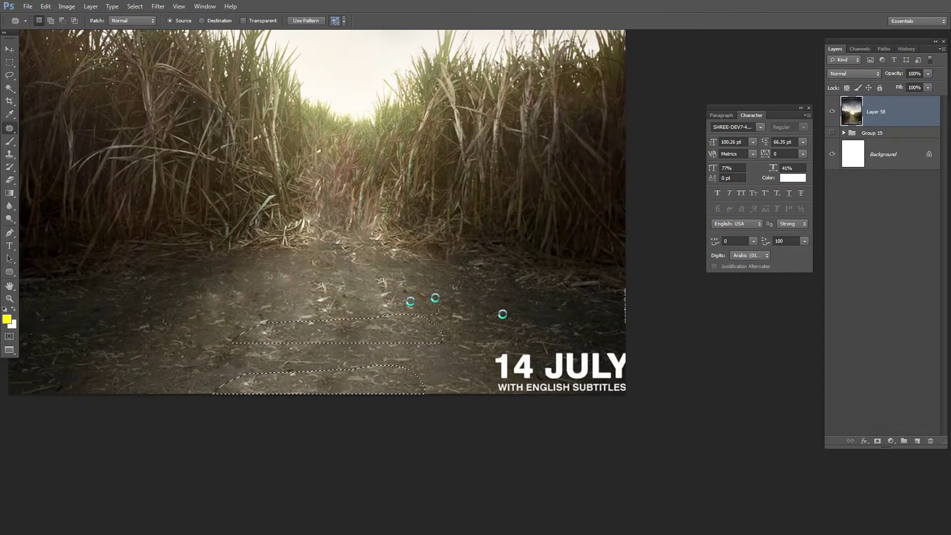
pyautogui.hotkey('ctrl', 'd')
# Patch out the 14 JULY date, the WITH ENGLISH SUBTITLES line and the small text at the image's right edge
pyautogui.moveTo(519, 330); pyautogui.dragTo(537, 347)
pyautogui.moveTo(530, 367); pyautogui.dragTo(513, 300)
pyautogui.hotkey('ctrl', 'd')
pyautogui.moveTo(567, 342)
pyautogui.mouseDown()
pyautogui.moveTo(613, 358)
pyautogui.moveTo(603, 339)
pyautogui.moveTo(546, 316)
pyautogui.moveTo(555, 325)
pyautogui.mouseUp()
pyautogui.moveTo(640, 394); pyautogui.dragTo(625, 335)
pyautogui.moveTo(618, 369); pyautogui.dragTo(546, 311)
pyautogui.hotkey('ctrl', 'd')
pyautogui.moveTo(609, 347); pyautogui.dragTo(589, 325)
pyautogui.moveTo(586, 386); pyautogui.dragTo(624, 330)
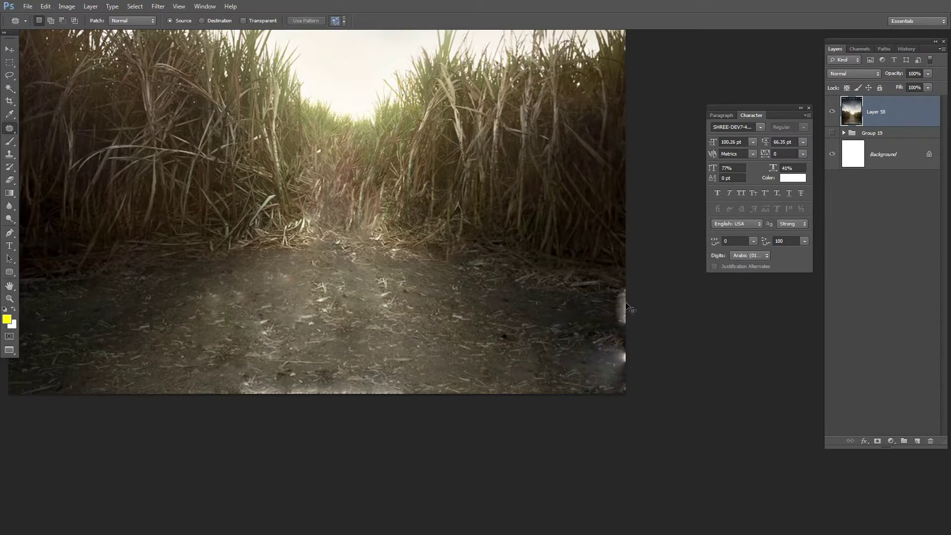
pyautogui.hotkey('ctrl', 'd')
# Enlarge the Clone Stamp brush to 125 and clone dark ground over the white smudges along the image's right edge
pyautogui.moveTo(625, 305); pyautogui.dragTo(654, 285)
pyautogui.moveTo(617, 233); pyautogui.dragTo(563, 226)
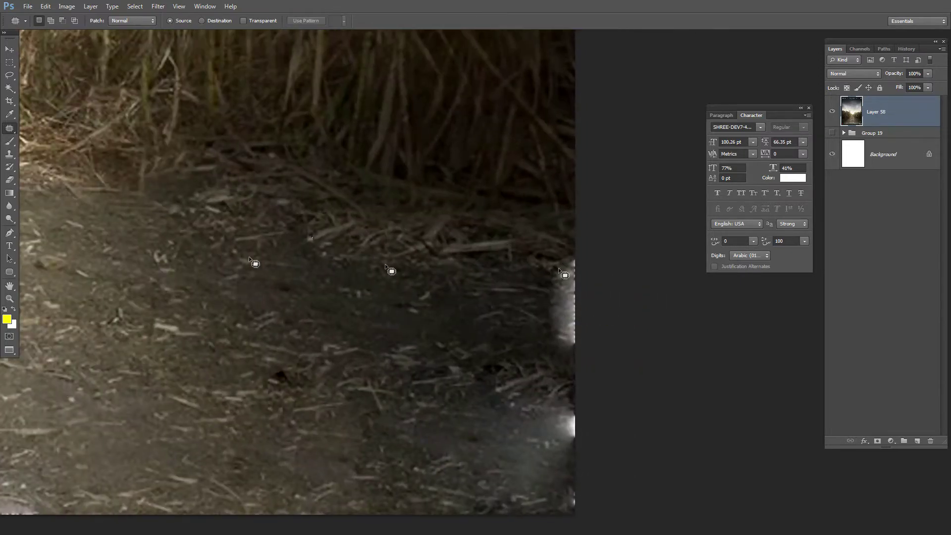
pyautogui.click(10, 154)
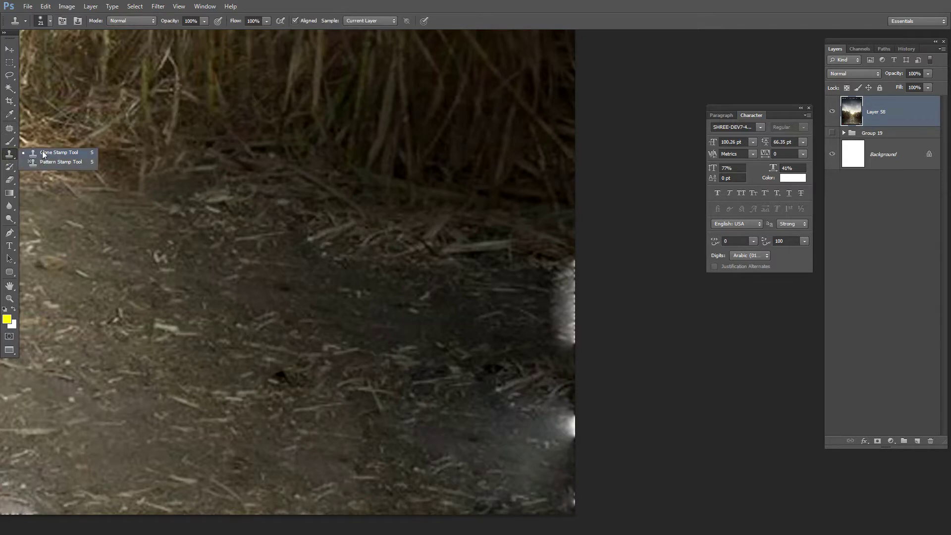
pyautogui.press(']')
pyautogui.press(']')
pyautogui.press(']')
pyautogui.press(']')
pyautogui.press(']')
pyautogui.press(']')
pyautogui.press(']')
pyautogui.press(']')
pyautogui.press(']')
pyautogui.moveTo(570, 293); pyautogui.dragTo(567, 352)
pyautogui.moveTo(535, 375); pyautogui.dragTo(533, 318)
pyautogui.keyDown('alt'); pyautogui.click(374, 225); pyautogui.keyUp('alt')
pyautogui.moveTo(557, 208)
pyautogui.mouseDown()
pyautogui.moveTo(565, 306)
pyautogui.moveTo(525, 430)
pyautogui.moveTo(567, 436)
pyautogui.mouseUp()
# Clone clean ground over the pale smudge along the image's bottom edge
pyautogui.moveTo(544, 287); pyautogui.dragTo(467, 229)
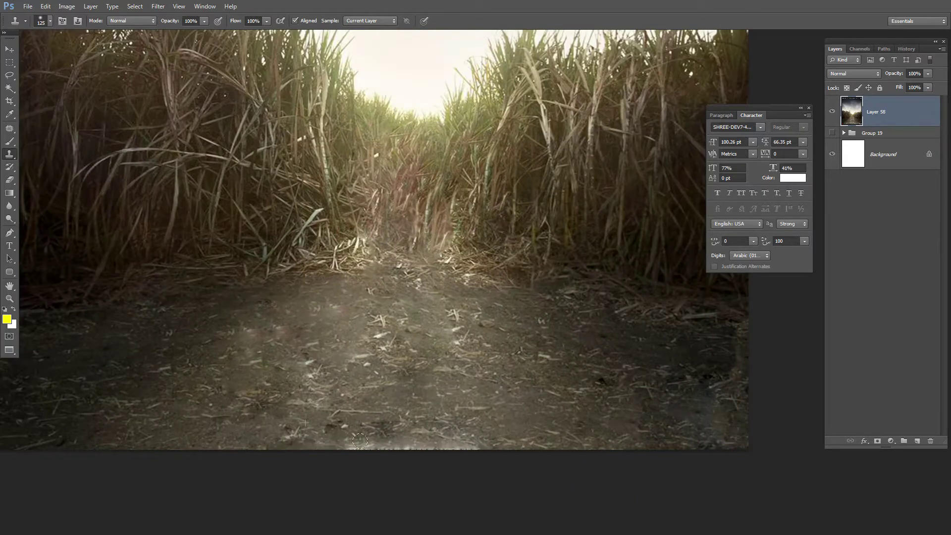
pyautogui.moveTo(360, 441); pyautogui.dragTo(369, 442)
pyautogui.keyDown('alt'); pyautogui.click(504, 401); pyautogui.keyUp('alt')
pyautogui.moveTo(476, 442); pyautogui.dragTo(366, 456)
# Clone over the remaining blemishes on the path and the ground with nearby texture
pyautogui.click(385, 237)
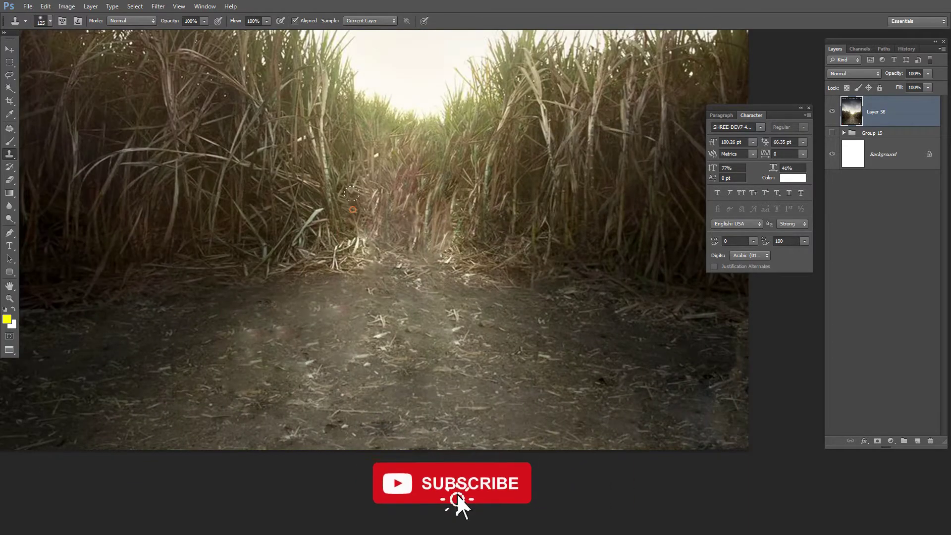
pyautogui.rightClick(359, 236)
pyautogui.doubleClick(404, 316)
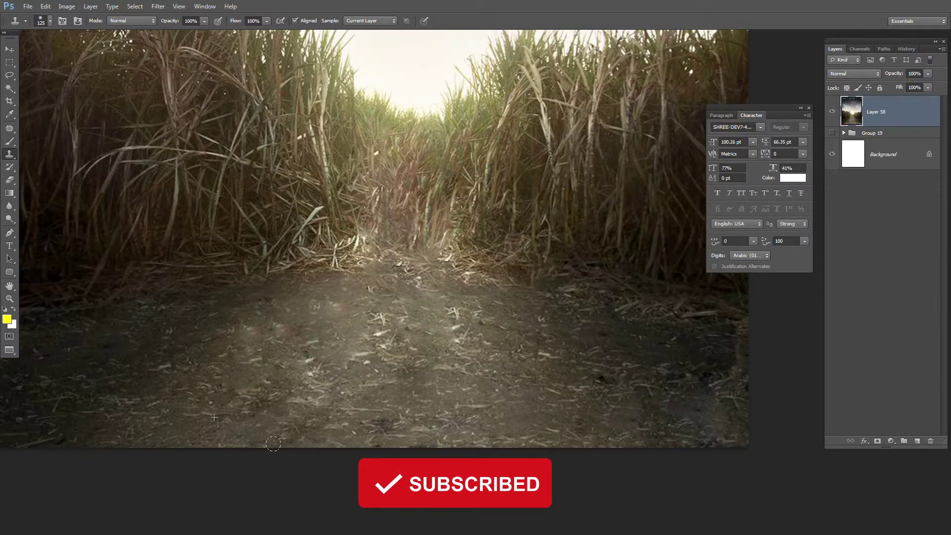
pyautogui.moveTo(290, 353)
pyautogui.mouseDown()
pyautogui.moveTo(263, 330)
pyautogui.moveTo(192, 325)
pyautogui.moveTo(207, 337)
pyautogui.mouseUp()
pyautogui.keyDown('alt'); pyautogui.click(218, 325); pyautogui.keyUp('alt')
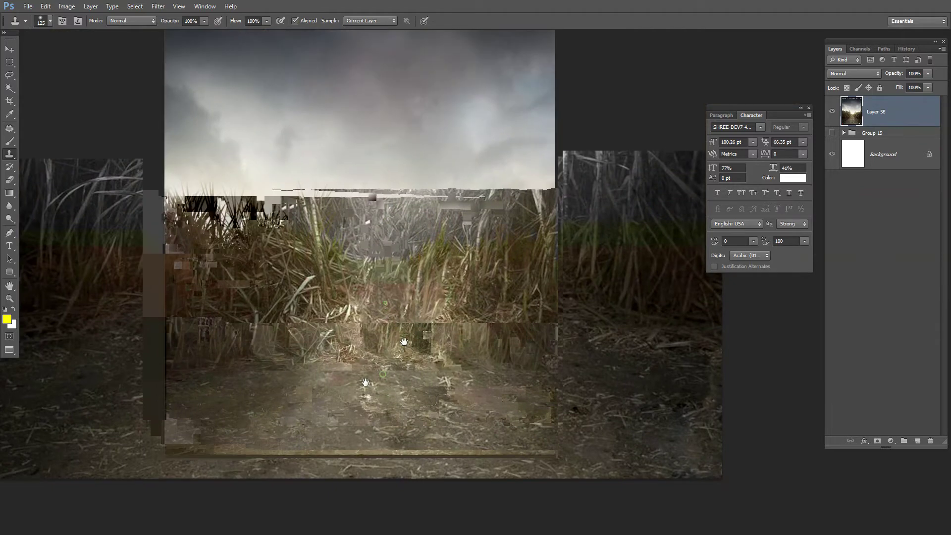
# Open the charles-etoroma sunset photo, copy it into the poster as a new layer, and close the source image
pyautogui.moveTo(404, 342); pyautogui.dragTo(410, 292)
pyautogui.scroll(-3, 411, 288)
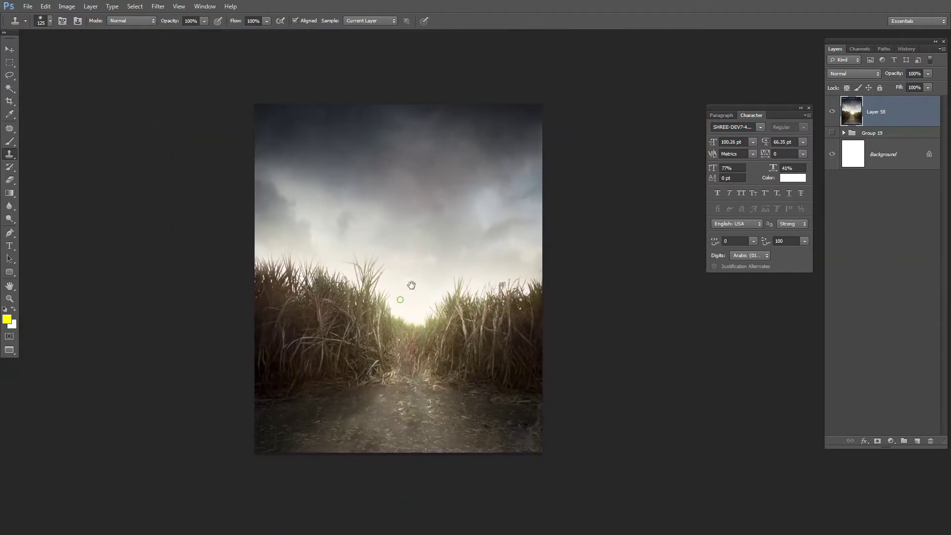
pyautogui.scroll(1, 417, 278)
pyautogui.moveTo(433, 260); pyautogui.dragTo(464, 238)
pyautogui.hotkey('ctrl', 'o')
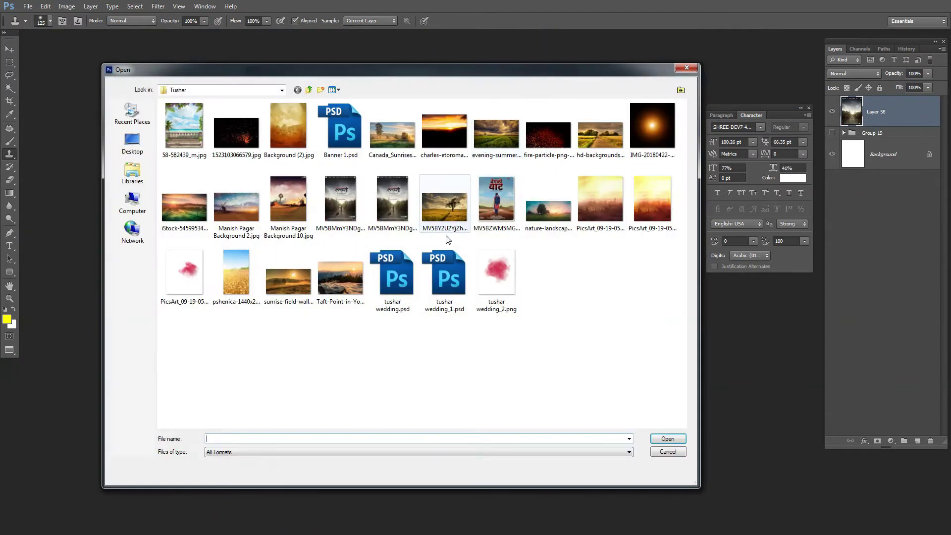
pyautogui.doubleClick(444, 132)
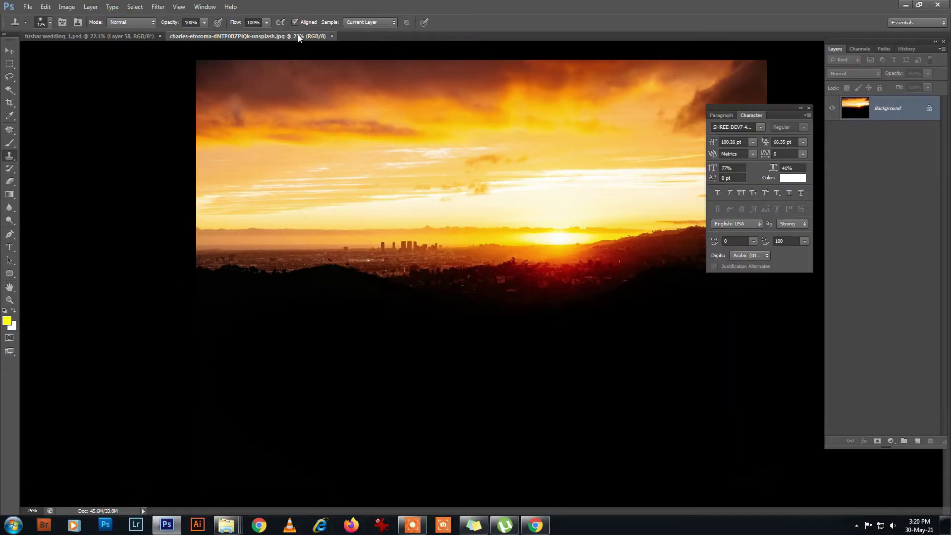
pyautogui.moveTo(299, 37); pyautogui.dragTo(233, 366)
pyautogui.moveTo(871, 109); pyautogui.dragTo(495, 227)
pyautogui.press('Return')
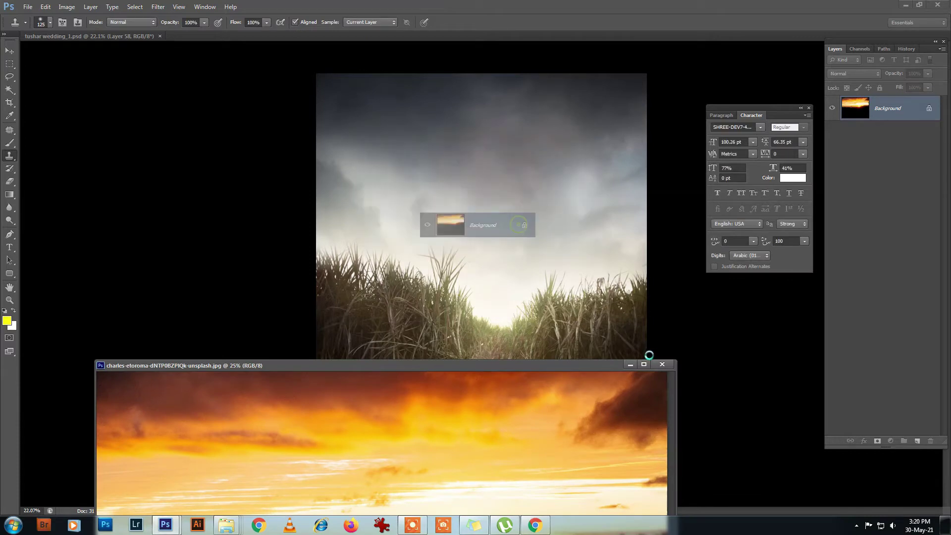
pyautogui.click(662, 365)
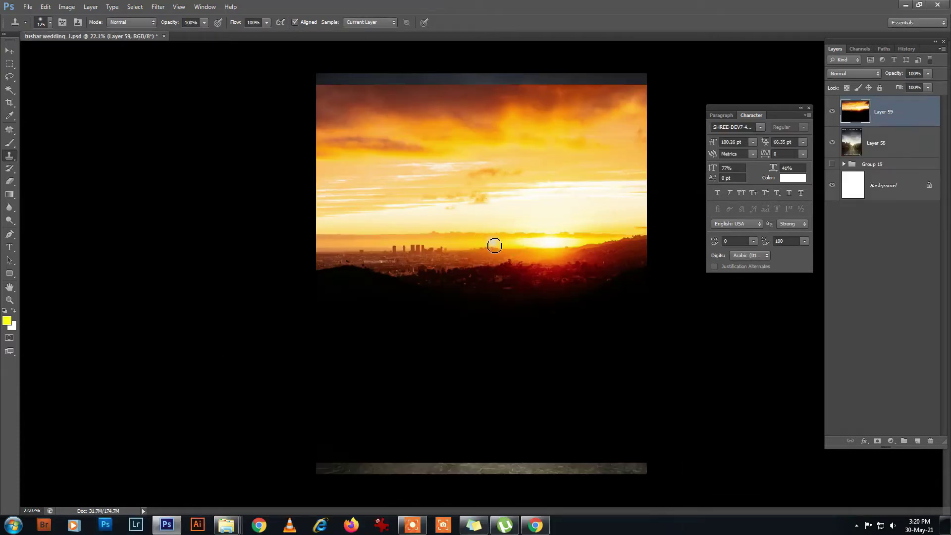
pyautogui.press('f')
pyautogui.press('e')
pyautogui.moveTo(316, 315)
pyautogui.mouseDown()
pyautogui.moveTo(406, 357)
pyautogui.moveTo(396, 406)
pyautogui.moveTo(298, 287)
pyautogui.moveTo(520, 328)
pyautogui.mouseUp()
pyautogui.hotkey('ctrl', 't')
pyautogui.moveTo(555, 243)
pyautogui.mouseDown()
pyautogui.moveTo(563, 250)
pyautogui.moveTo(563, 220)
pyautogui.moveTo(559, 268)
pyautogui.moveTo(544, 230)
pyautogui.moveTo(550, 256)
pyautogui.moveTo(565, 261)
pyautogui.moveTo(563, 246)
pyautogui.moveTo(565, 290)
pyautogui.mouseUp()
pyautogui.press('Return')
pyautogui.hotkey('ctrl', 'alt', 'z')
pyautogui.hotkey('ctrl', 'alt', 'z')
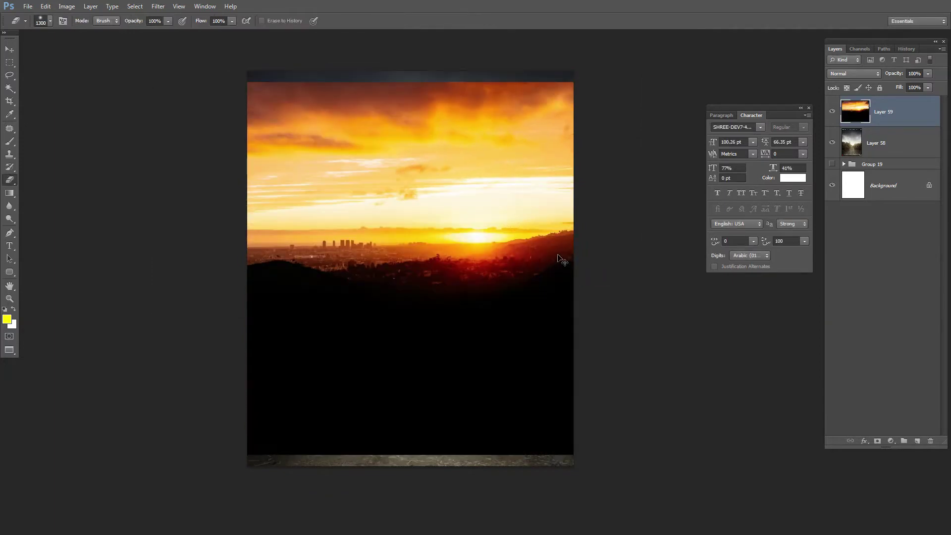
# Compare the poster with the sunset layer hidden and shown
pyautogui.click(833, 112)
pyautogui.click(855, 137)
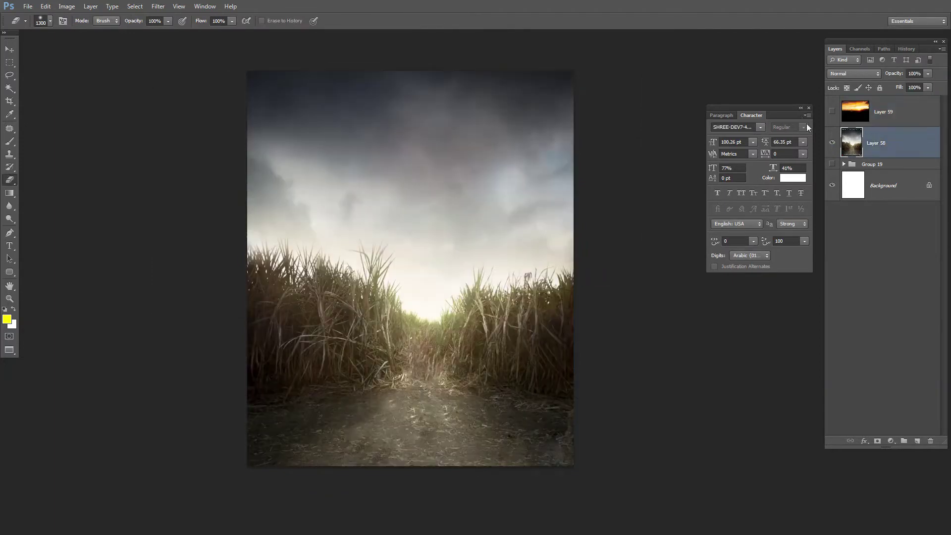
pyautogui.click(833, 112)
pyautogui.click(882, 112)
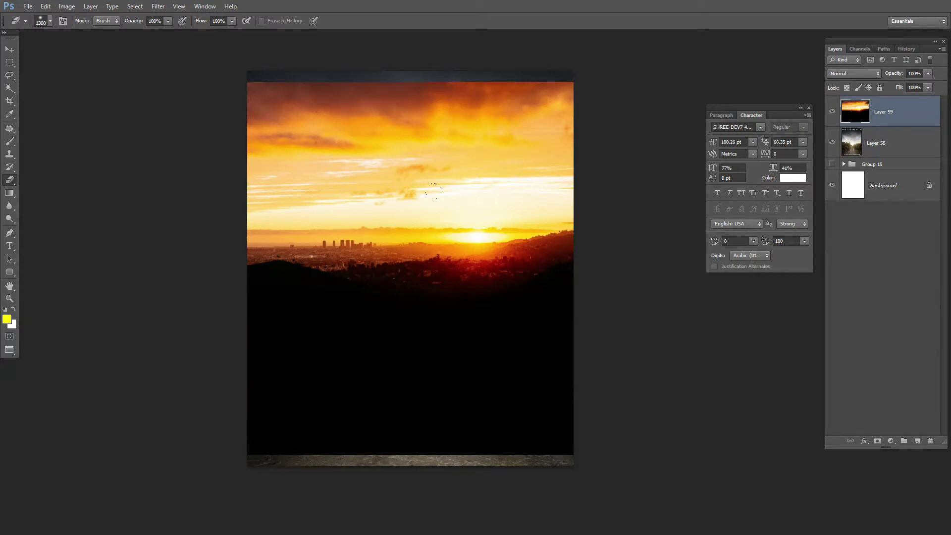
# Lower the sunset layer's opacity to 20% and erase its dark lower part over the cane field and ground
pyautogui.press('v')
pyautogui.press('2')
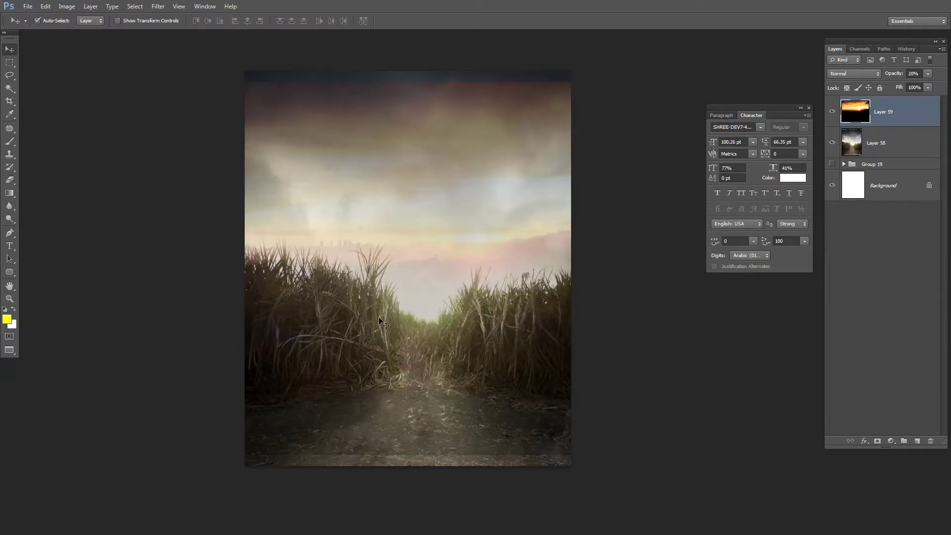
pyautogui.press('e')
pyautogui.moveTo(366, 327); pyautogui.dragTo(461, 360)
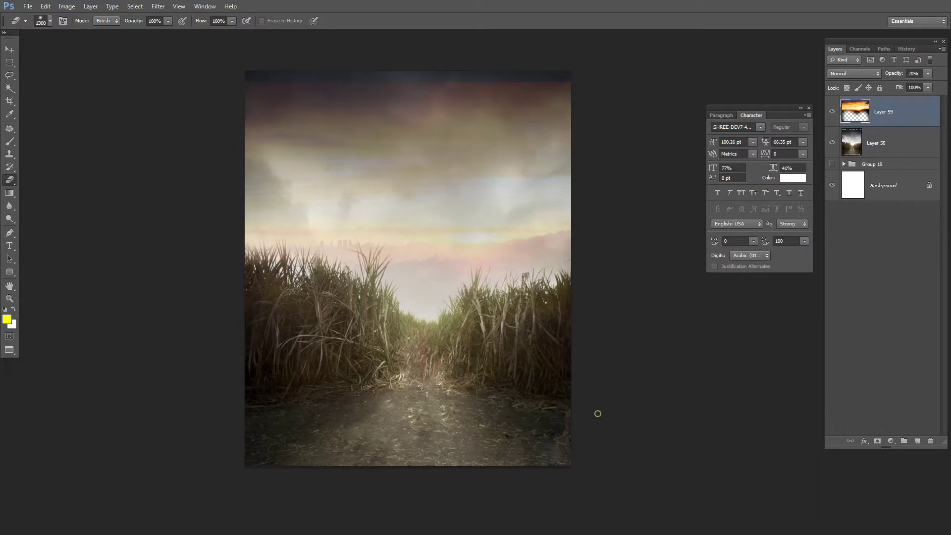
# Raise the sunset layer's opacity to 90%
pyautogui.press('v')
pyautogui.press('9')
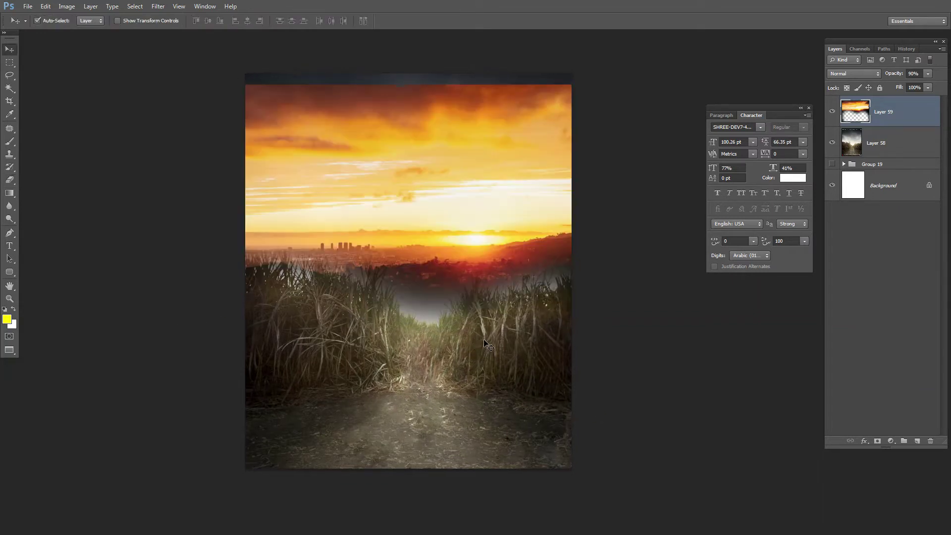
pyautogui.moveTo(345, 304); pyautogui.dragTo(366, 293)
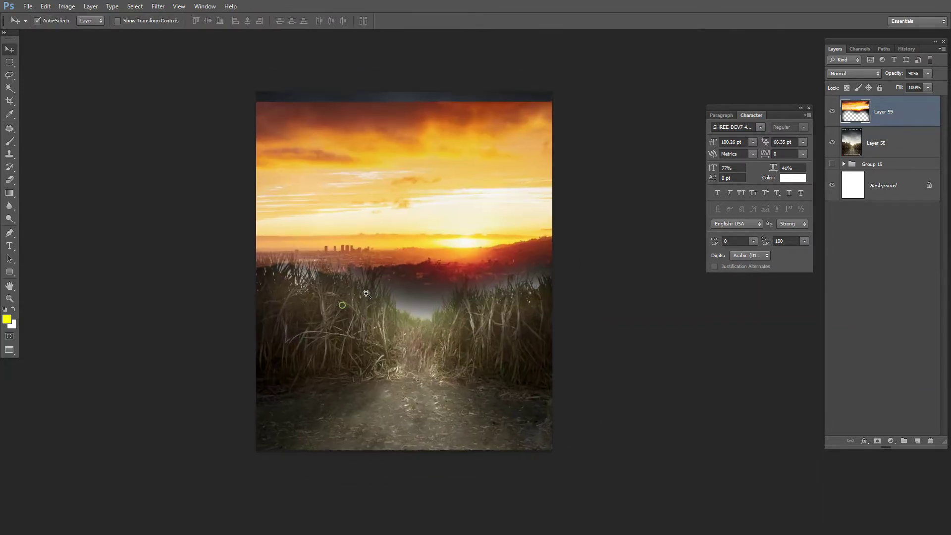
# Compare the poster with and without the sunset layer
pyautogui.click(830, 119)
pyautogui.click(829, 117)
pyautogui.click(830, 117)
pyautogui.click(830, 116)
pyautogui.click(830, 116)
pyautogui.click(830, 116)
pyautogui.click(830, 116)
pyautogui.click(830, 115)
pyautogui.moveTo(496, 242); pyautogui.dragTo(513, 230)
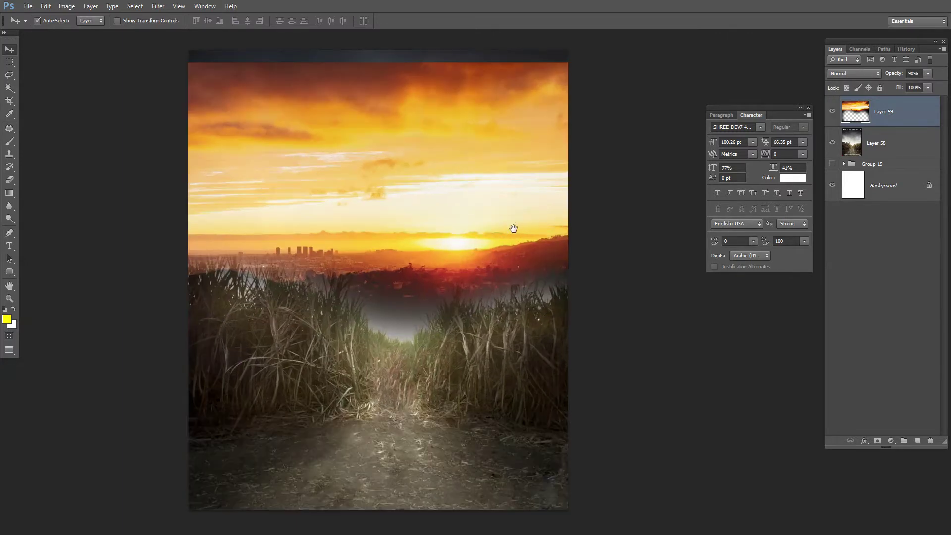
# Hide the sunset layer, open the second PicsArt_09-19-05 landscape image, copy it into the poster as a new layer and close the source
pyautogui.click(833, 112)
pyautogui.hotkey('ctrl', 'o')
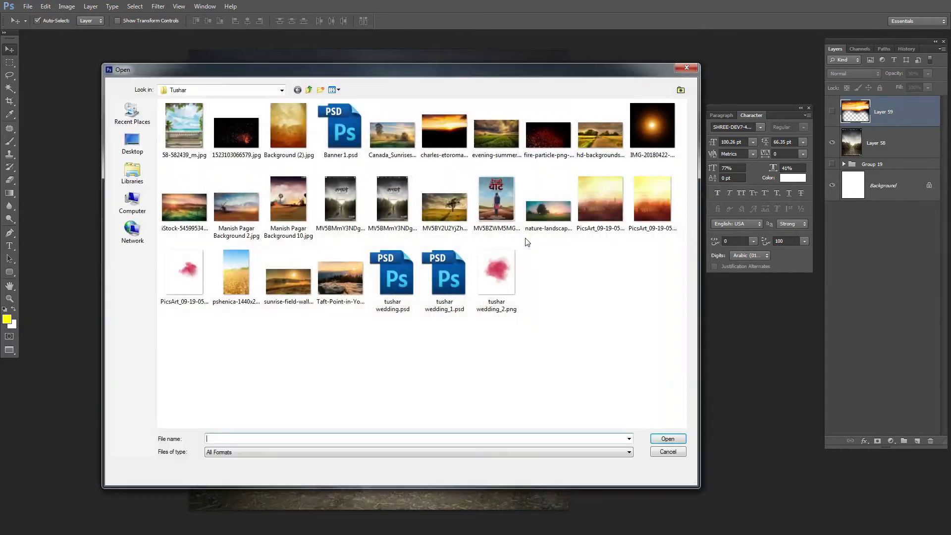
pyautogui.doubleClick(646, 196)
pyautogui.press('f')
pyautogui.press('f')
pyautogui.moveTo(285, 38); pyautogui.dragTo(257, 329)
pyautogui.moveTo(875, 111); pyautogui.dragTo(533, 210)
pyautogui.press('f')
# Resize the new PicsArt landscape layer with Free Transform so it covers nearly the whole poster
pyautogui.hotkey('ctrl', 't')
pyautogui.moveTo(604, 208); pyautogui.dragTo(547, 263)
pyautogui.scroll(-3, 544, 223)
pyautogui.press('Return')
# Try the Linear Burn, Lighter Color, Overlay and Hard Light blend modes on the PicsArt landscape layer
pyautogui.click(852, 73)
pyautogui.click(849, 81)
pyautogui.scroll(-6, 848, 76)
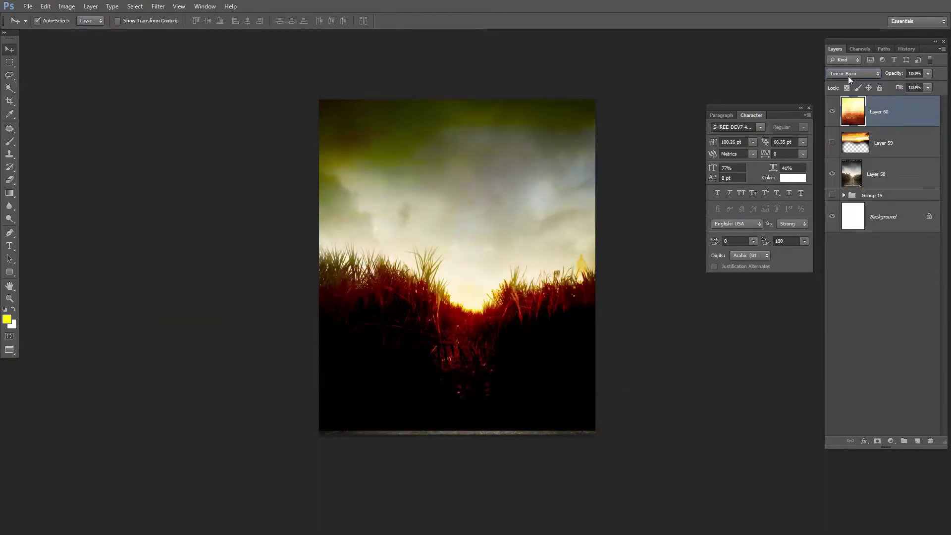
pyautogui.scroll(-6, 848, 76)
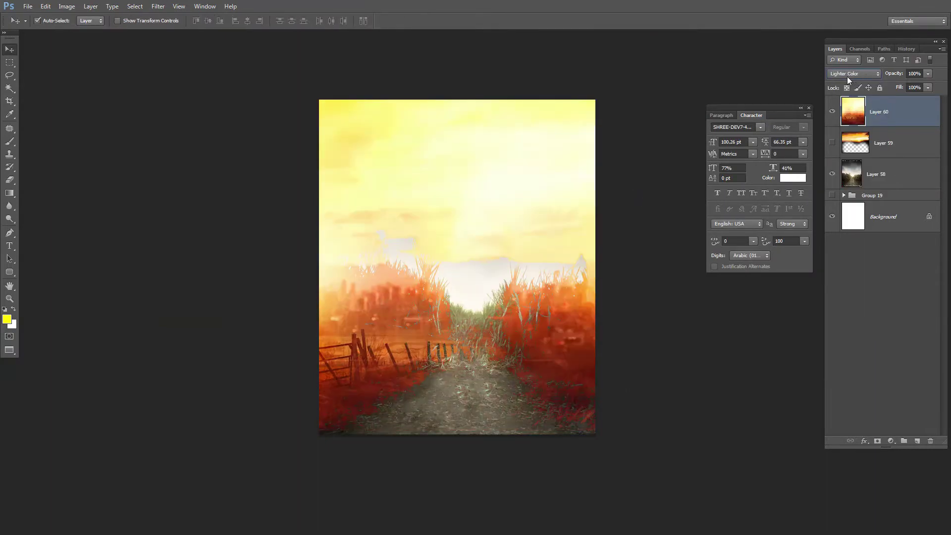
pyautogui.scroll(1, 847, 77)
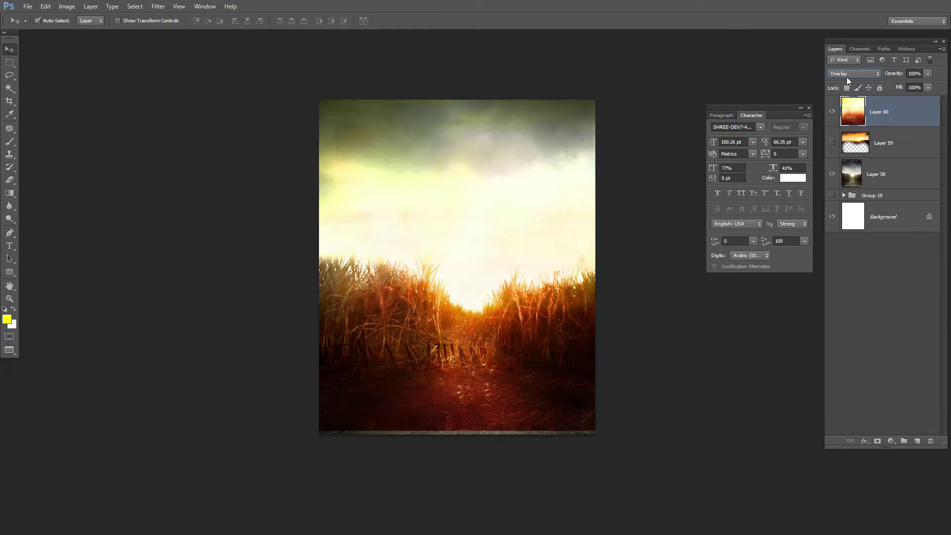
pyautogui.scroll(-1, 847, 78)
pyautogui.press('Down')
pyautogui.press('Up')
pyautogui.press('Down')
pyautogui.moveTo(494, 302); pyautogui.dragTo(487, 308)
pyautogui.moveTo(487, 307); pyautogui.dragTo(512, 294)
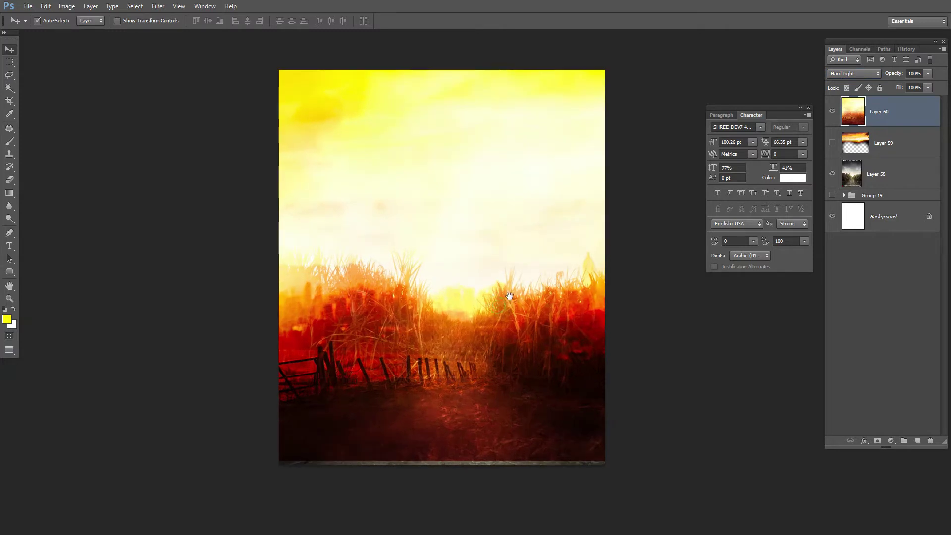
# Set the PicsArt landscape layer to Soft Light blending with 56% opacity
pyautogui.press('4')
pyautogui.press('5')
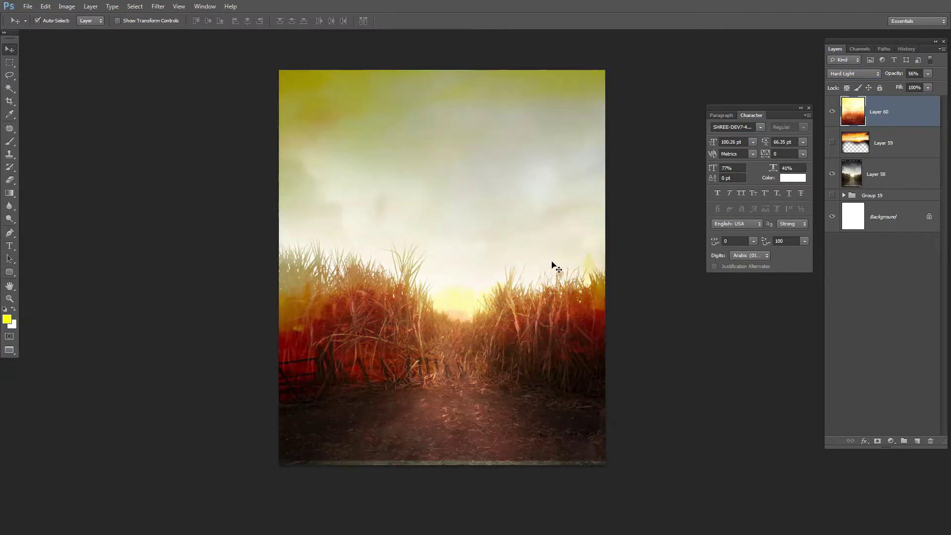
pyautogui.click(851, 75)
pyautogui.click(842, 202)
pyautogui.press('5')
pyautogui.press('6')
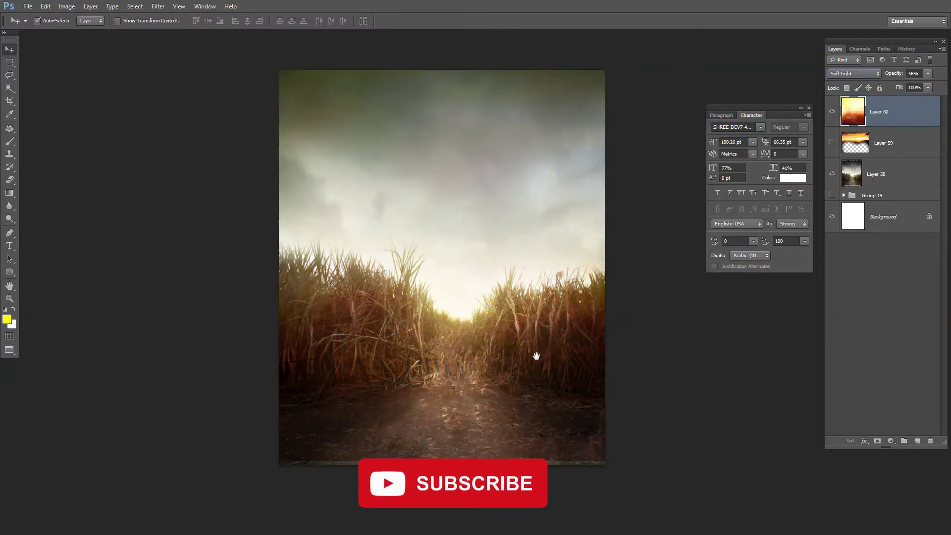
# Stretch the PicsArt landscape layer's lower edge to a height of 102.51% so it covers the strip along the poster's bottom
pyautogui.moveTo(542, 387); pyautogui.dragTo(544, 351)
pyautogui.hotkey('ctrl', 't')
pyautogui.moveTo(443, 423); pyautogui.dragTo(444, 433)
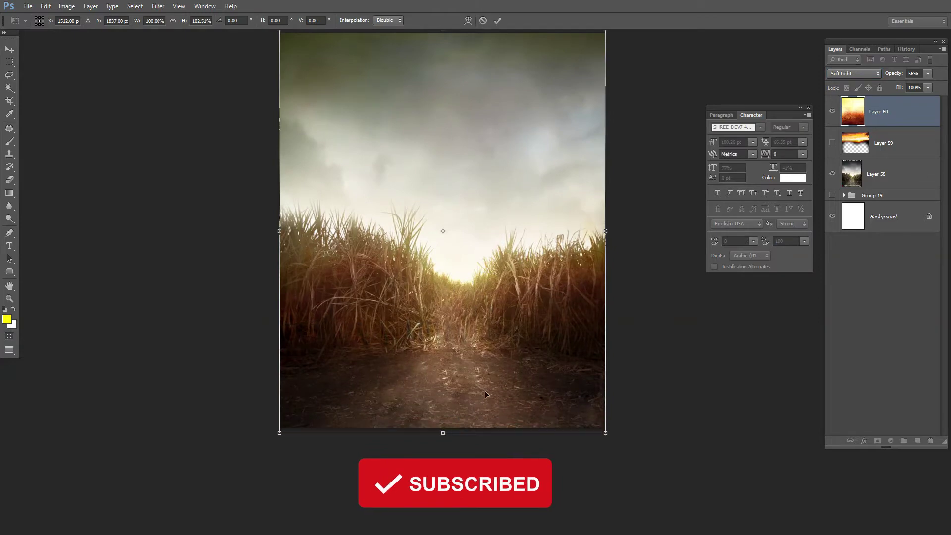
pyautogui.press('Return')
# Move the PicsArt landscape layer below the old sunset layer, preview both layers and delete the old sunset layer
pyautogui.moveTo(519, 287); pyautogui.dragTo(494, 330)
pyautogui.scroll(2, 494, 330)
pyautogui.click(831, 112)
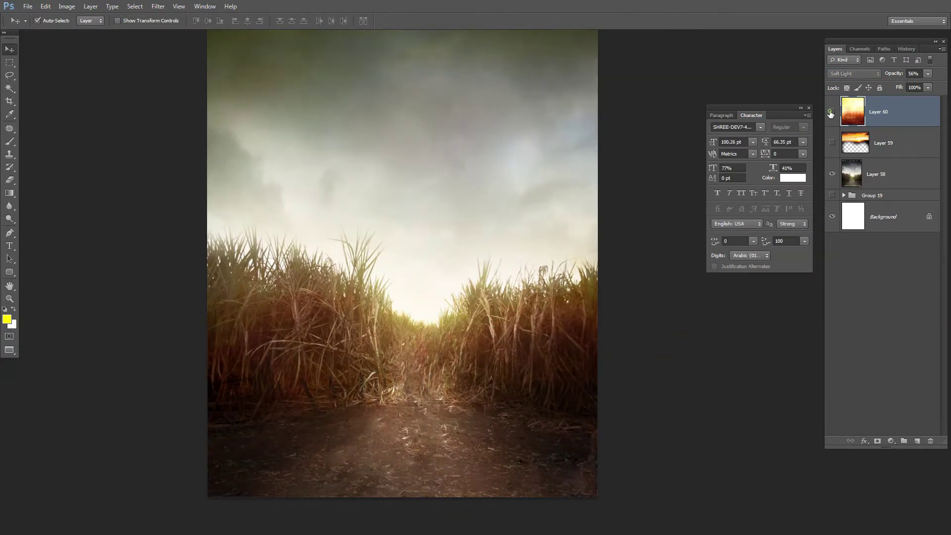
pyautogui.hotkey('ctrl', '[')
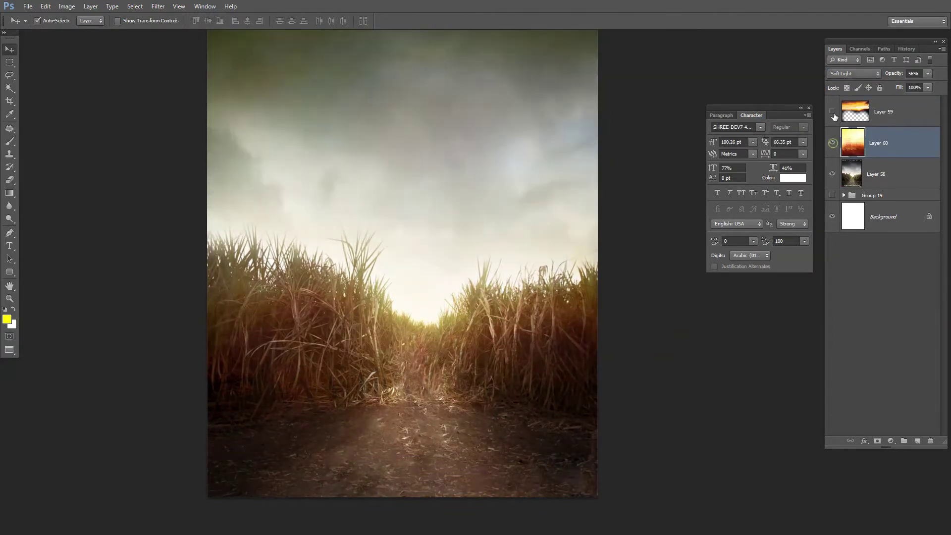
pyautogui.click(831, 111)
pyautogui.click(832, 111)
pyautogui.click(875, 110)
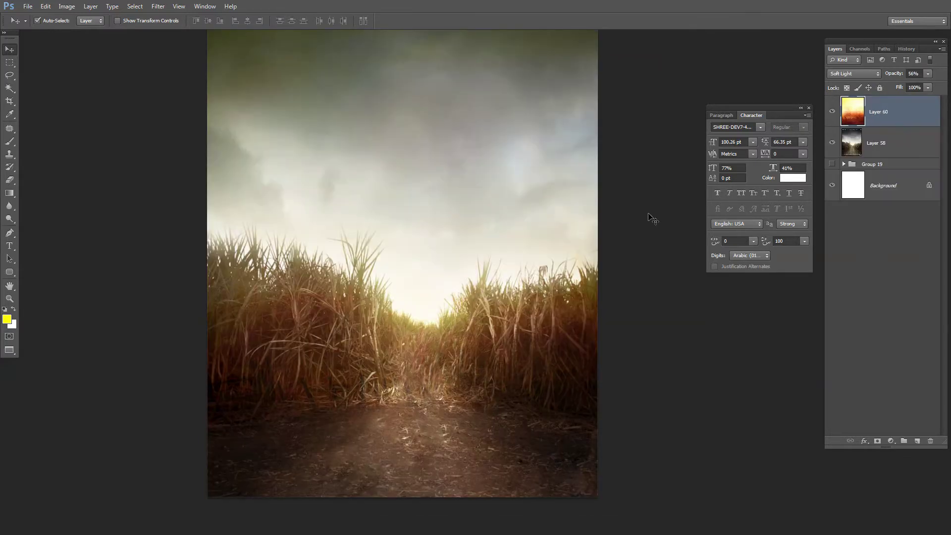
# Open the charles-etoroma sunset photo again, copy it into the poster as the uppermost layer and close the source image
pyautogui.hotkey('ctrl', 'o')
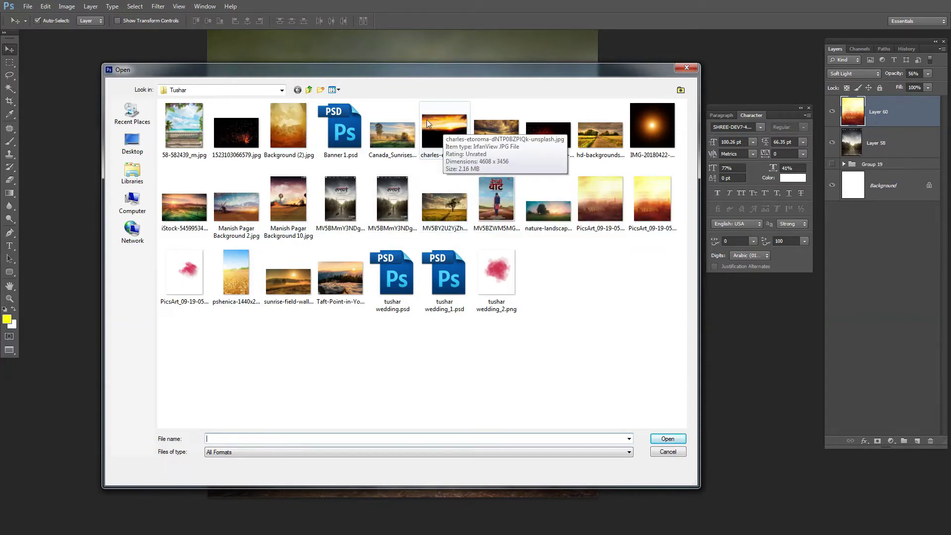
pyautogui.doubleClick(439, 143)
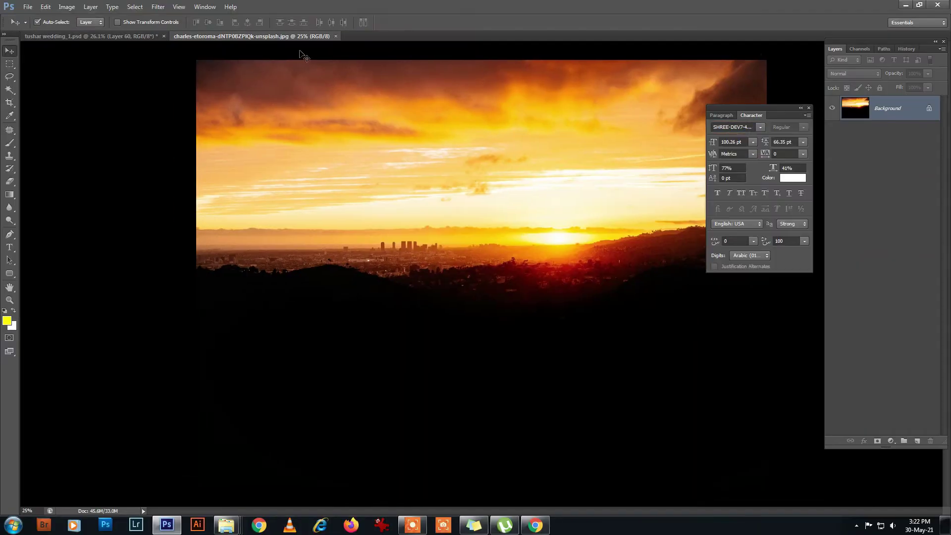
pyautogui.moveTo(296, 36); pyautogui.dragTo(294, 333)
pyautogui.moveTo(909, 112); pyautogui.dragTo(572, 213)
pyautogui.click(518, 230)
pyautogui.click(736, 332)
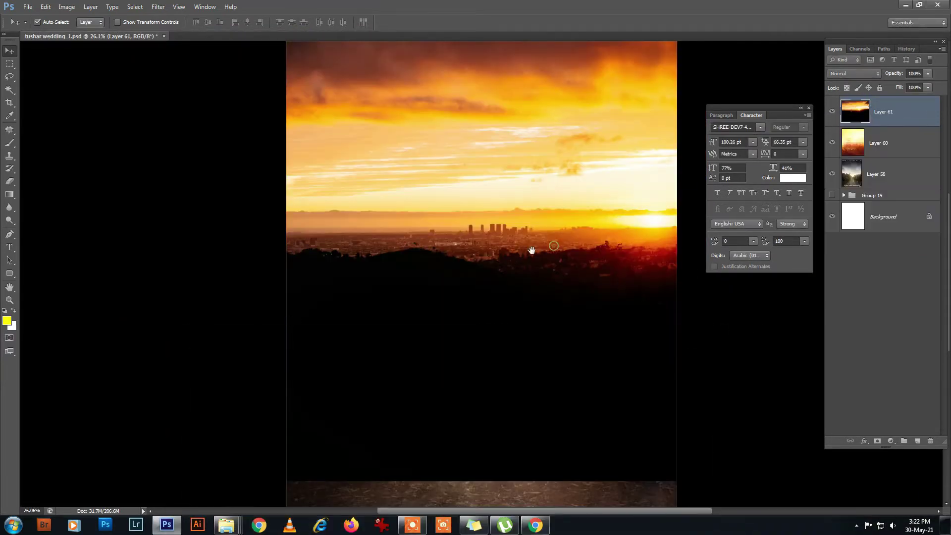
# Undo a trial adjustment on the new sunset layer and set its blend mode to Screen
pyautogui.scroll(-3, 533, 251)
pyautogui.moveTo(891, 74); pyautogui.dragTo(873, 80)
pyautogui.hotkey('ctrl', 'z')
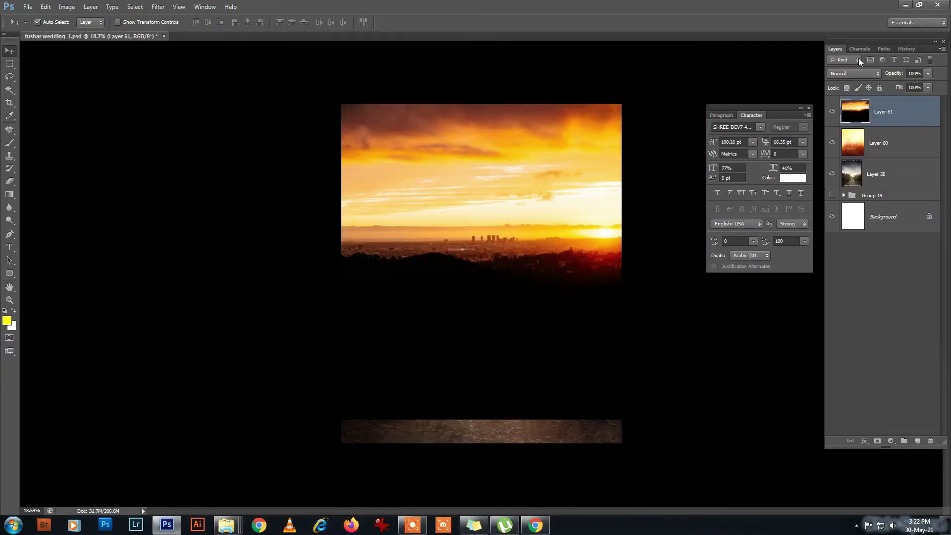
pyautogui.click(853, 74)
pyautogui.click(837, 163)
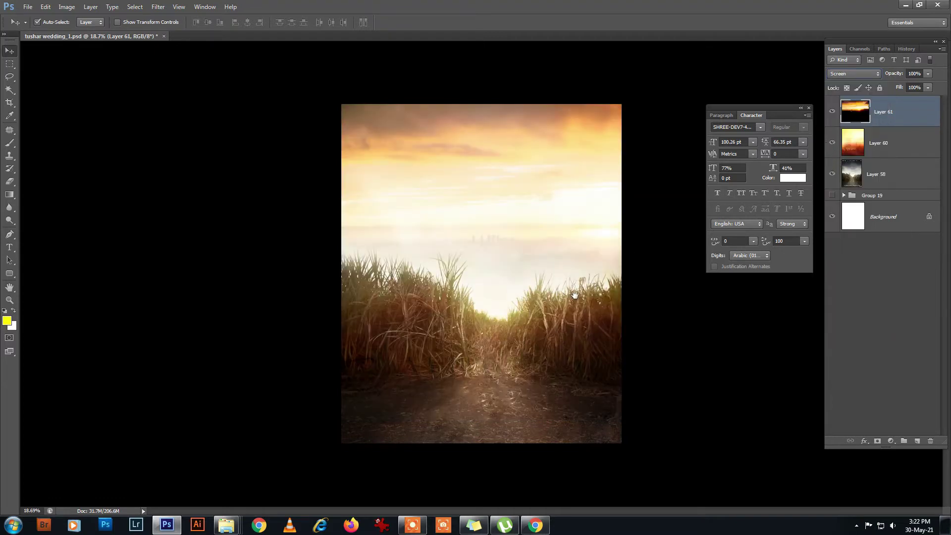
# Reposition the sunset layer and stretch it vertically to 121.59% with Free Transform so its sky fills the poster above the cane field
pyautogui.press('f')
pyautogui.moveTo(544, 263); pyautogui.dragTo(468, 242)
pyautogui.scroll(1, 526, 240)
pyautogui.hotkey('ctrl', 't')
pyautogui.moveTo(561, 252); pyautogui.dragTo(548, 292)
pyautogui.moveTo(472, 110); pyautogui.dragTo(477, 73)
pyautogui.moveTo(588, 249)
pyautogui.mouseDown()
pyautogui.moveTo(584, 259)
pyautogui.moveTo(585, 242)
pyautogui.mouseUp()
pyautogui.press('Return')
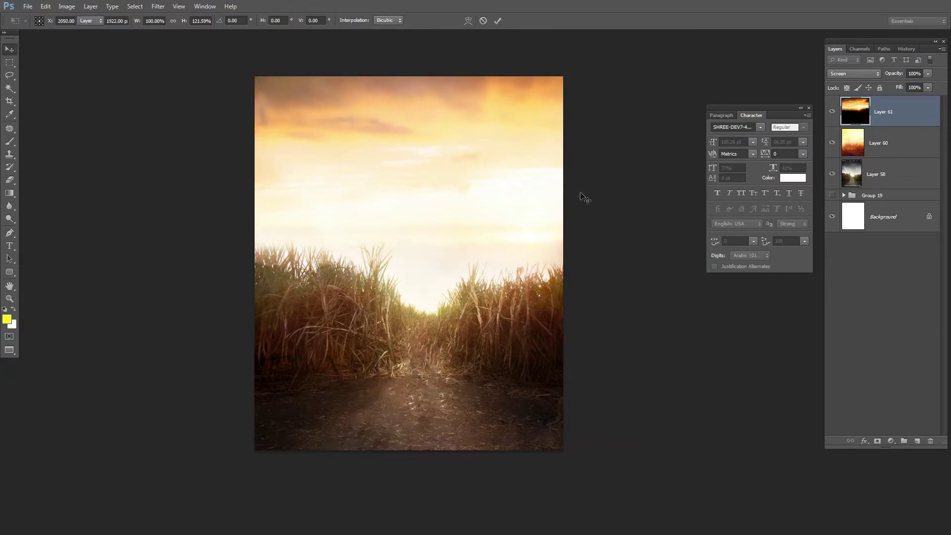
# Try lowering the sunset layer's opacity to 97%, and select the PicsArt landscape layer
pyautogui.scroll(4, 456, 252)
pyautogui.moveTo(518, 175); pyautogui.dragTo(513, 197)
pyautogui.scroll(-2, 511, 193)
pyautogui.moveTo(883, 78); pyautogui.dragTo(899, 84)
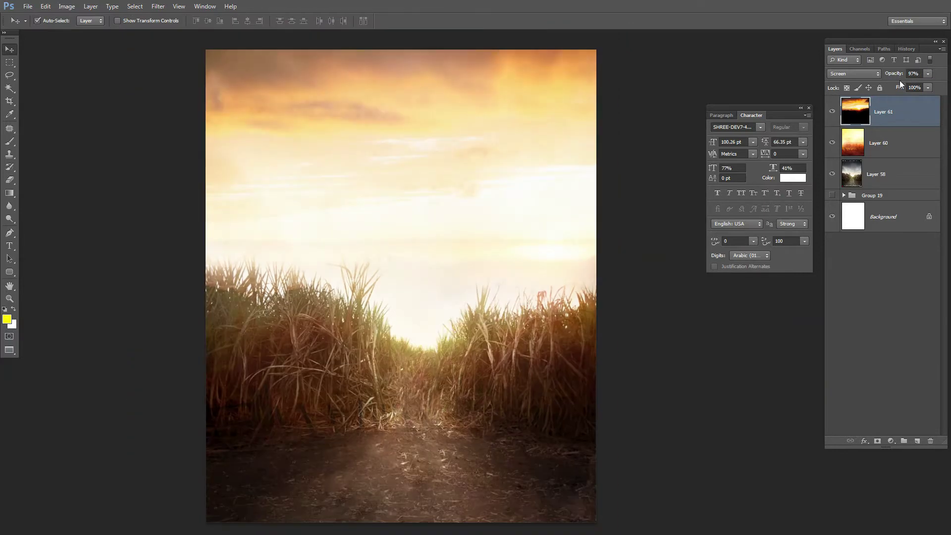
pyautogui.click(872, 142)
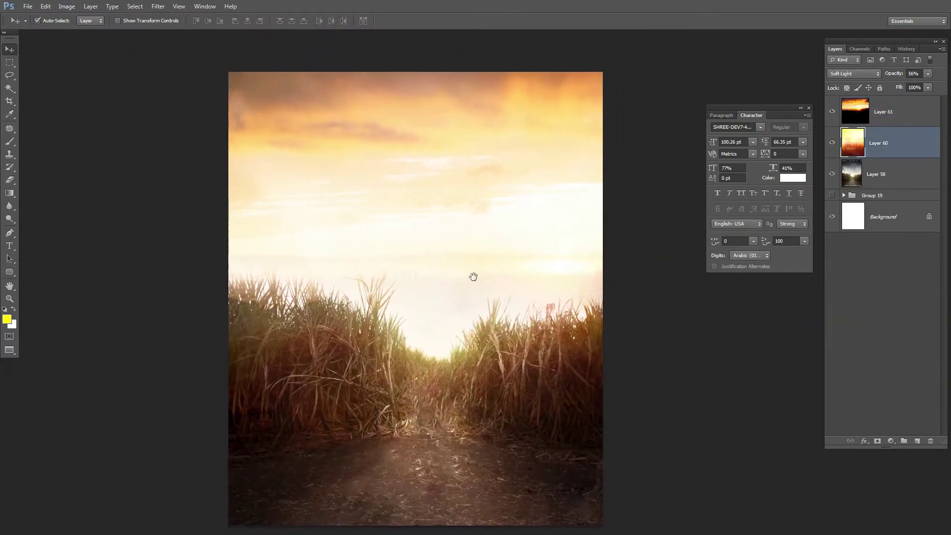
pyautogui.moveTo(476, 262); pyautogui.dragTo(485, 245)
pyautogui.hotkey('ctrl', 'o')
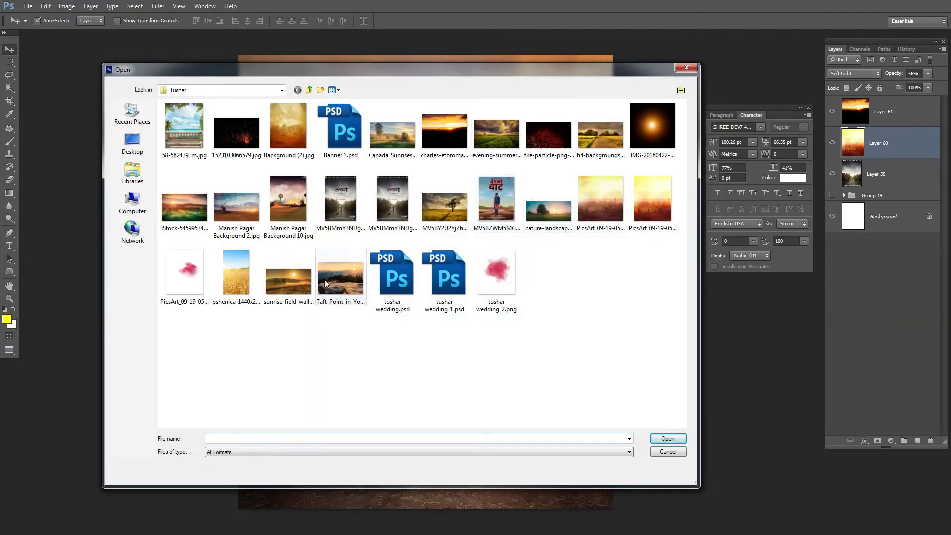
pyautogui.doubleClick(289, 127)
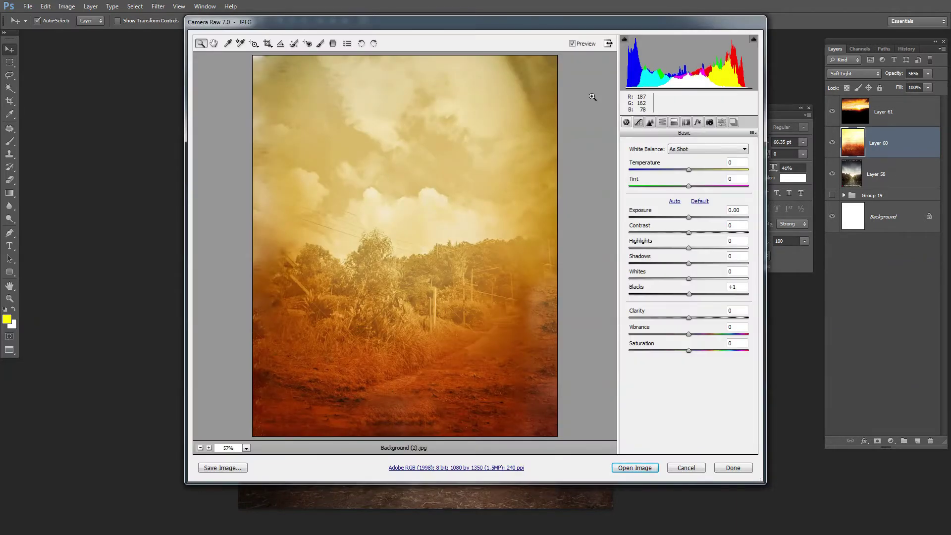
pyautogui.click(730, 468)
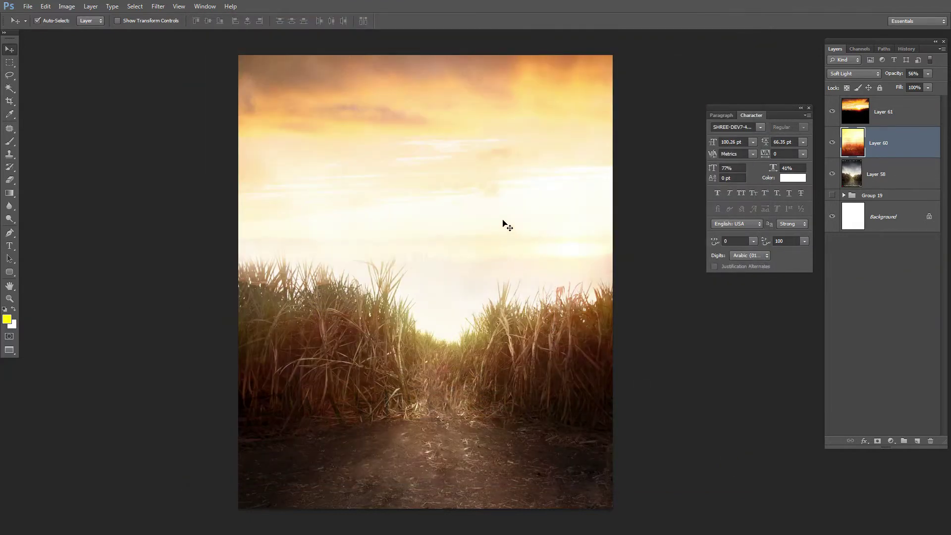
# Add an empty layer above the PicsArt landscape layer and set up the brush with a light orange colour
pyautogui.moveTo(503, 218); pyautogui.dragTo(502, 215)
pyautogui.click(918, 442)
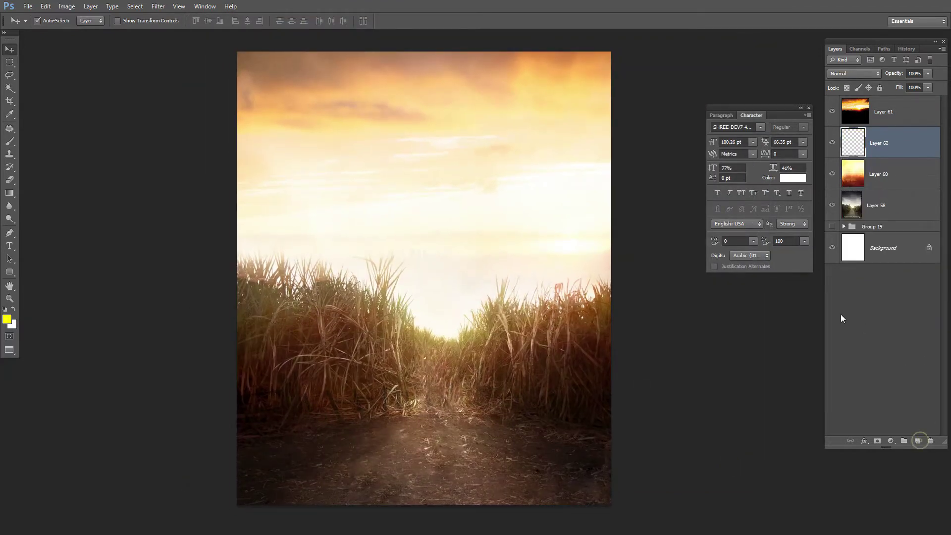
pyautogui.press('b')
pyautogui.rightClick(368, 182)
pyautogui.click(348, 317)
pyautogui.moveTo(342, 317)
pyautogui.mouseDown()
pyautogui.moveTo(320, 289)
pyautogui.moveTo(368, 283)
pyautogui.mouseUp()
# Isolate and restore the PicsArt landscape layer, sample a yellow from the sky and deepen it to a saturated amber brush colour
pyautogui.click(878, 174)
pyautogui.keyDown('alt'); pyautogui.click(832, 173); pyautogui.keyUp('alt')
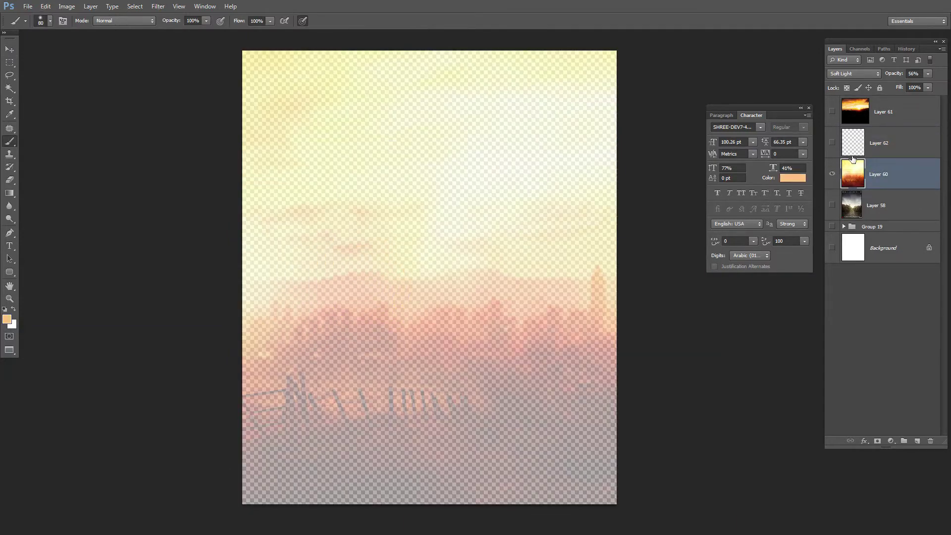
pyautogui.keyDown('alt'); pyautogui.click(832, 174); pyautogui.keyUp('alt')
pyautogui.keyDown('alt'); pyautogui.click(288, 109); pyautogui.keyUp('alt')
pyautogui.click(7, 319)
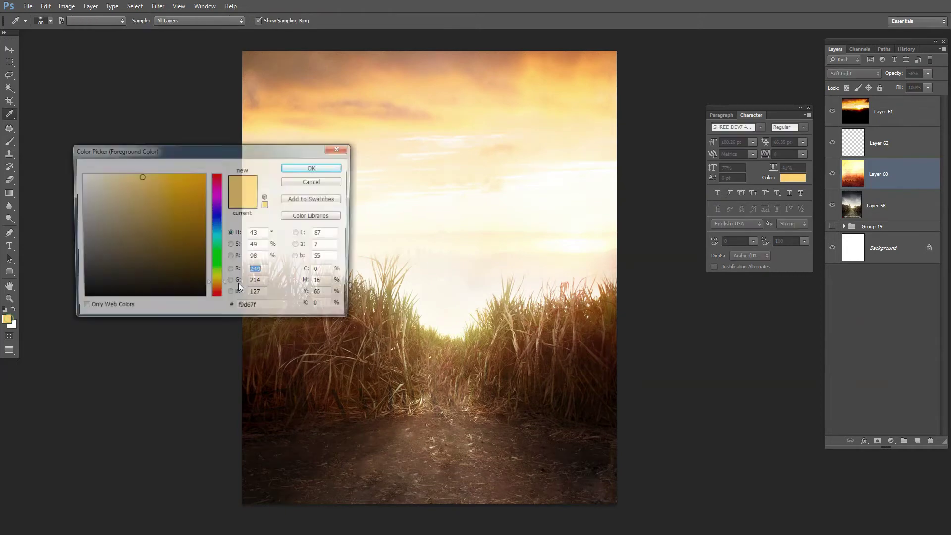
pyautogui.click(171, 182)
pyautogui.click(297, 170)
pyautogui.press('b')
# Add an empty layer above the sunset layer and enlarge the brush to 800 px
pyautogui.click(877, 107)
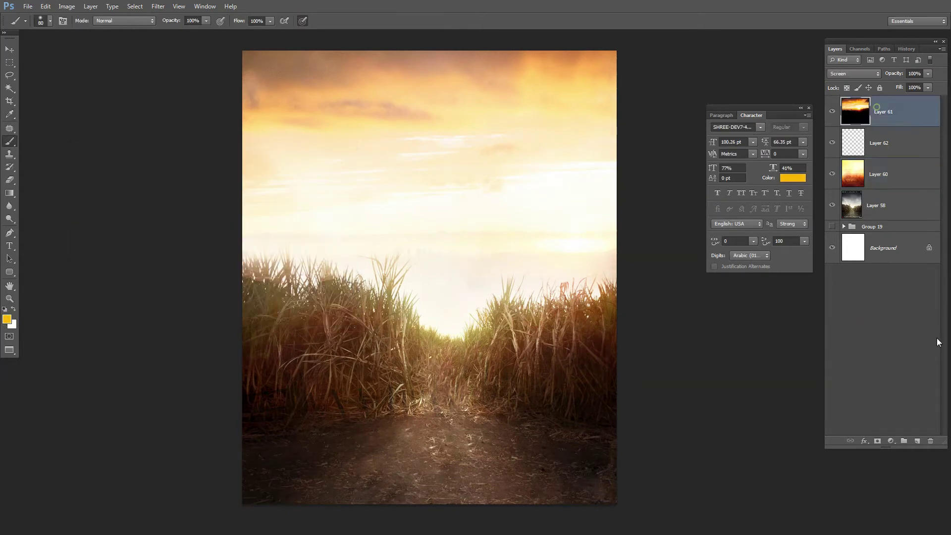
pyautogui.click(917, 441)
pyautogui.press(']')
pyautogui.press(']')
pyautogui.press(']')
pyautogui.press(']')
pyautogui.press(']')
pyautogui.press(']')
pyautogui.press(']')
pyautogui.press(']')
pyautogui.press(']')
pyautogui.press(']')
pyautogui.press(']')
pyautogui.press(']')
pyautogui.press(']')
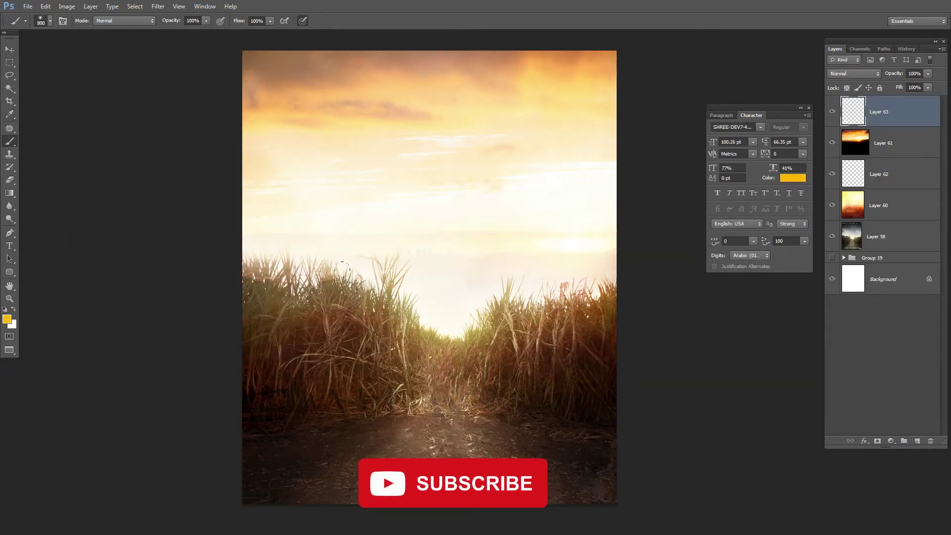
# Undo the test dab, choose another brush tip, turn off pressure-controlled size, and paint amber over the sky and cane field at up to 1100 px
pyautogui.click(375, 283)
pyautogui.hotkey('ctrl', 'z')
pyautogui.rightClick(362, 175)
pyautogui.doubleClick(418, 313)
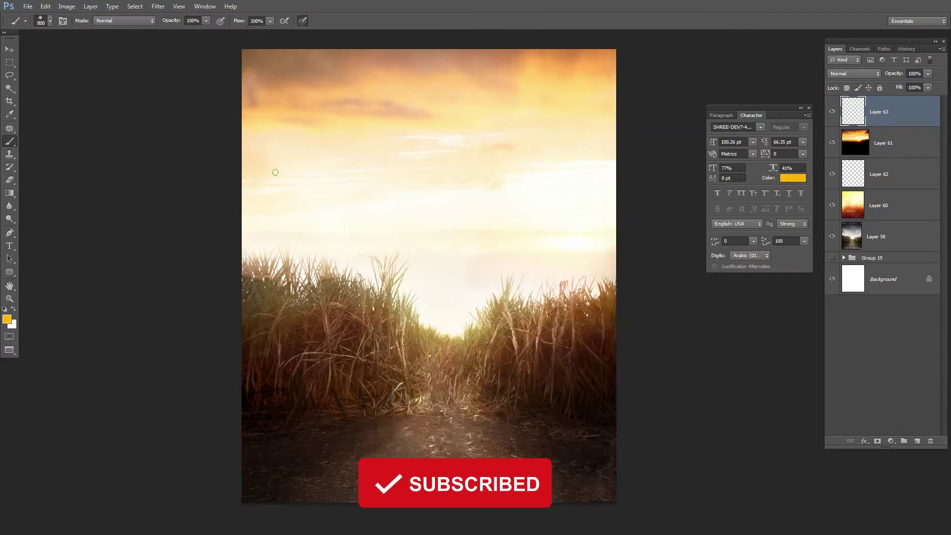
pyautogui.click(303, 22)
pyautogui.moveTo(299, 299)
pyautogui.mouseDown()
pyautogui.moveTo(309, 319)
pyautogui.moveTo(305, 301)
pyautogui.moveTo(383, 289)
pyautogui.moveTo(535, 317)
pyautogui.moveTo(545, 376)
pyautogui.moveTo(297, 366)
pyautogui.moveTo(523, 195)
pyautogui.moveTo(322, 203)
pyautogui.moveTo(545, 124)
pyautogui.moveTo(297, 74)
pyautogui.moveTo(500, 216)
pyautogui.mouseUp()
pyautogui.press(']')
pyautogui.press(']')
pyautogui.press(']')
# Set the amber layer's blend mode to Color Burn and its opacity to 31%
pyautogui.doubleClick(853, 73)
pyautogui.press('Down')
pyautogui.press('Down')
pyautogui.press('Down')
pyautogui.press('Down')
pyautogui.press('Down')
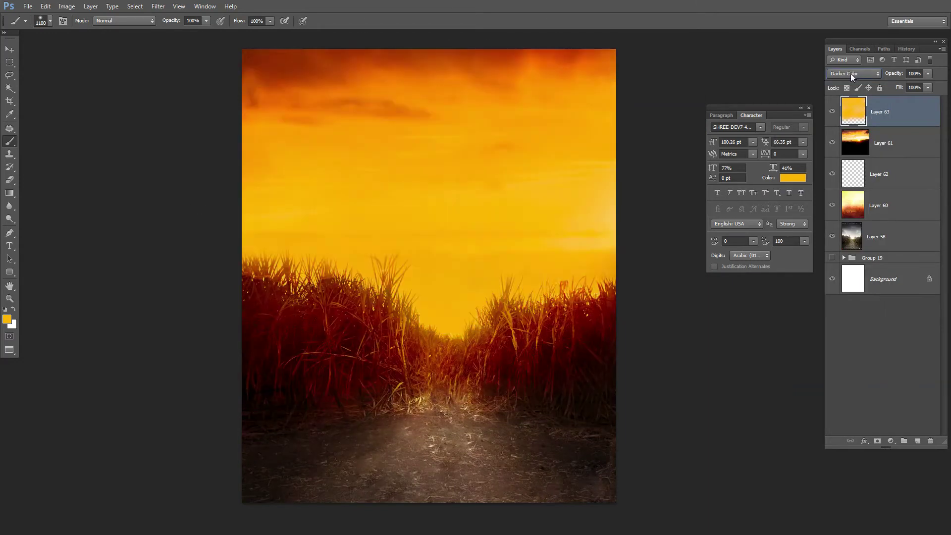
pyautogui.scroll(1, 849, 73)
pyautogui.moveTo(895, 74); pyautogui.dragTo(859, 84)
# Extend the amber paint over the remaining ground at the bottom of the poster
pyautogui.moveTo(588, 307); pyautogui.dragTo(560, 246)
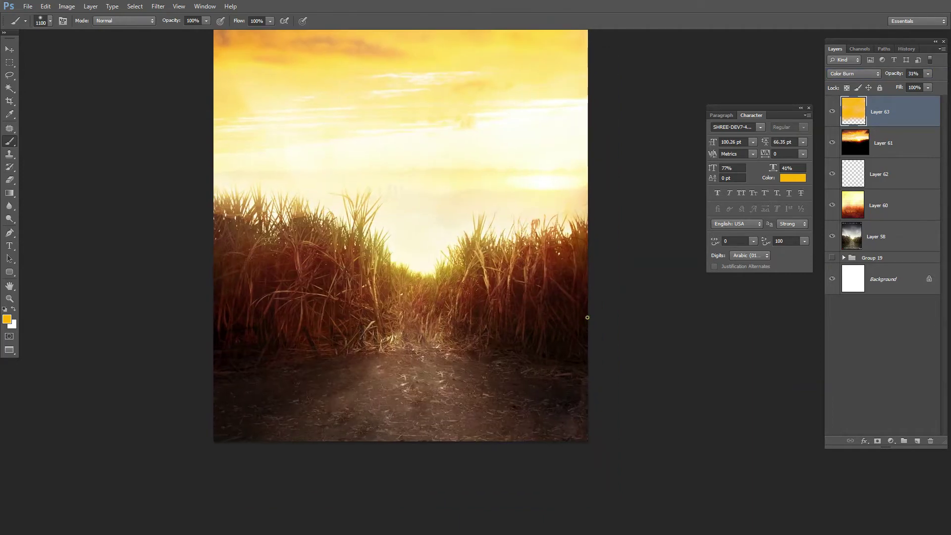
pyautogui.scroll(3, 243, 307)
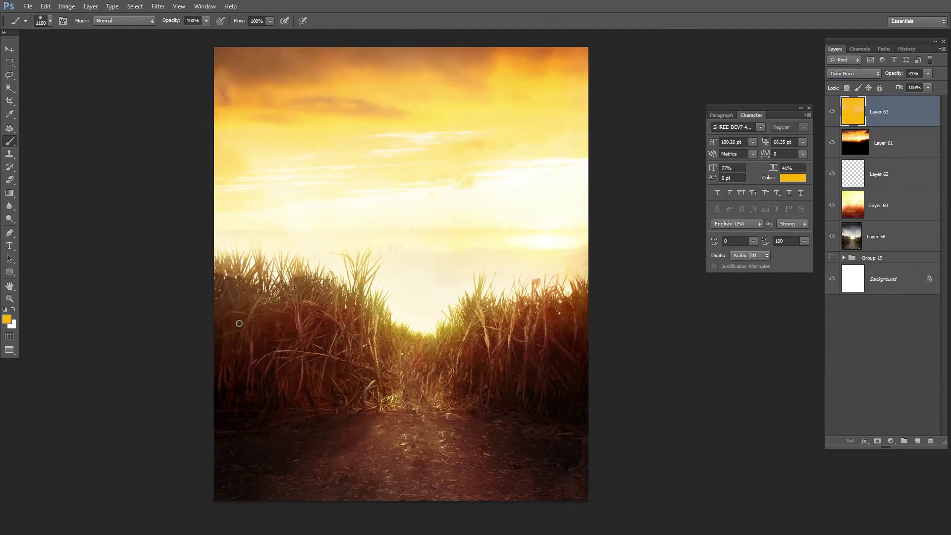
pyautogui.moveTo(447, 281); pyautogui.dragTo(579, 172)
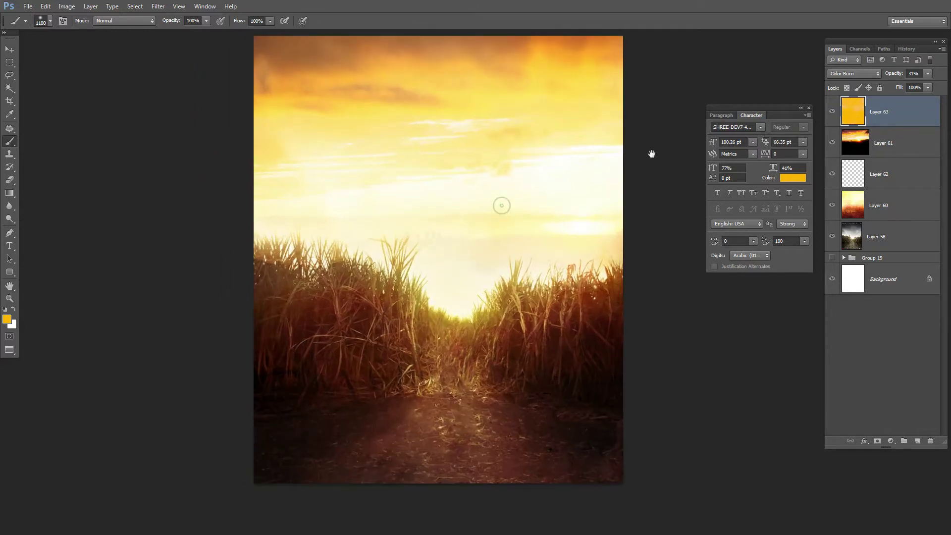
# Compare the poster with the amber layer hidden and shown, and review the overall blend
pyautogui.click(833, 113)
pyautogui.click(833, 113)
pyautogui.click(832, 113)
pyautogui.click(832, 113)
pyautogui.moveTo(509, 324); pyautogui.dragTo(520, 292)
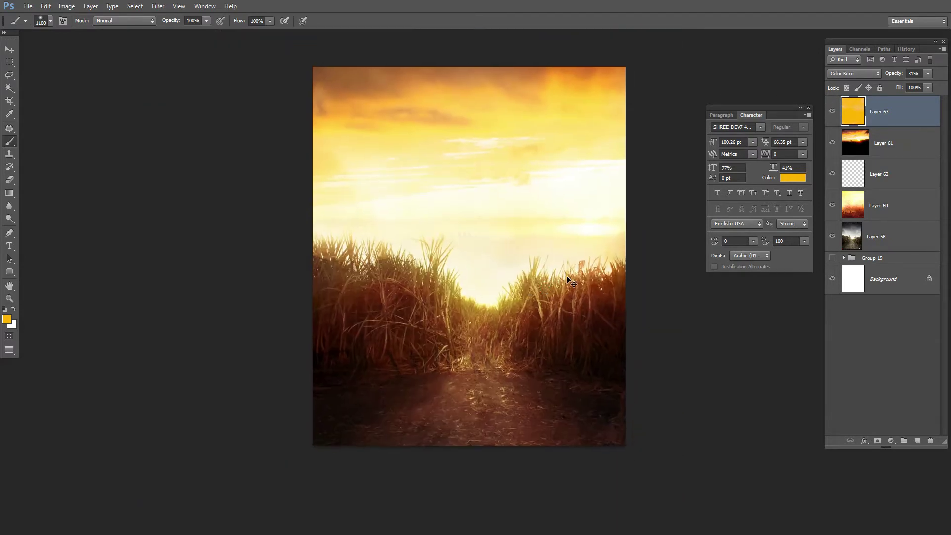
pyautogui.scroll(-1, 562, 223)
pyautogui.scroll(2, 575, 242)
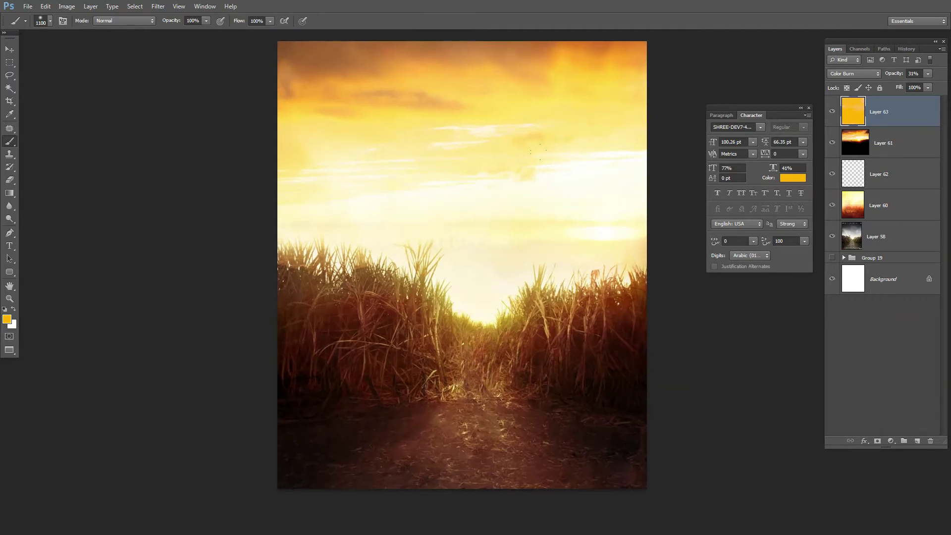
# Move Group 19 to the top of the layer stack, show it, and hide Group 18 with the couple's name lettering inside it
pyautogui.moveTo(868, 258); pyautogui.dragTo(852, 102)
pyautogui.click(844, 102)
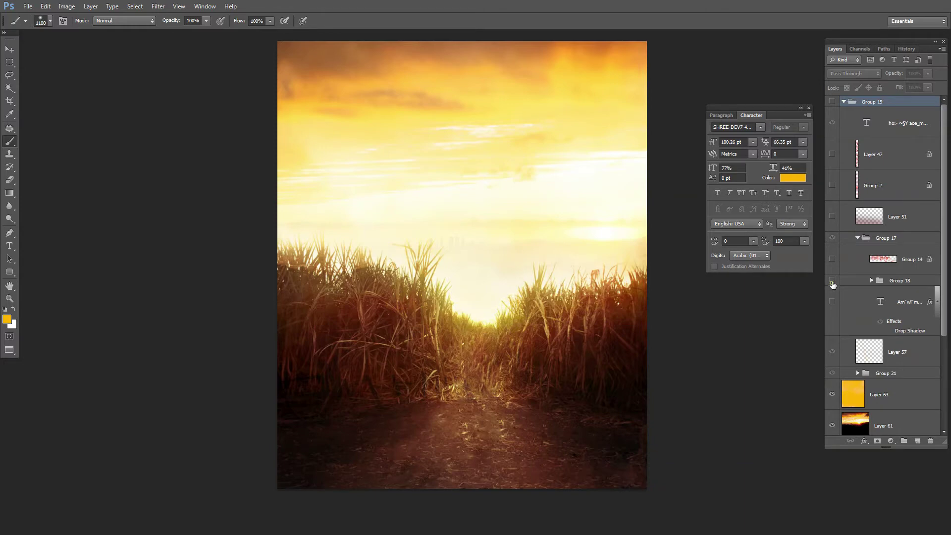
pyautogui.click(833, 281)
pyautogui.click(884, 281)
pyautogui.click(871, 281)
pyautogui.click(871, 280)
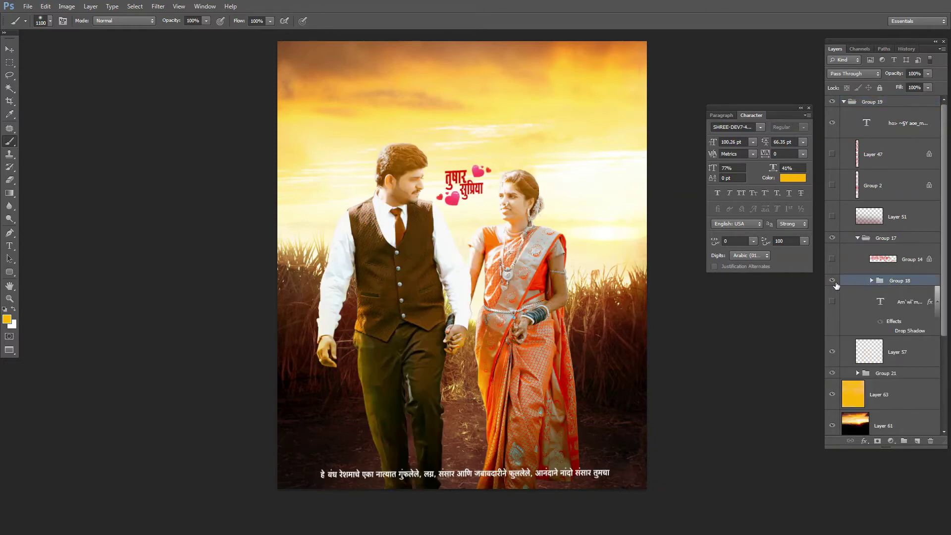
pyautogui.click(832, 281)
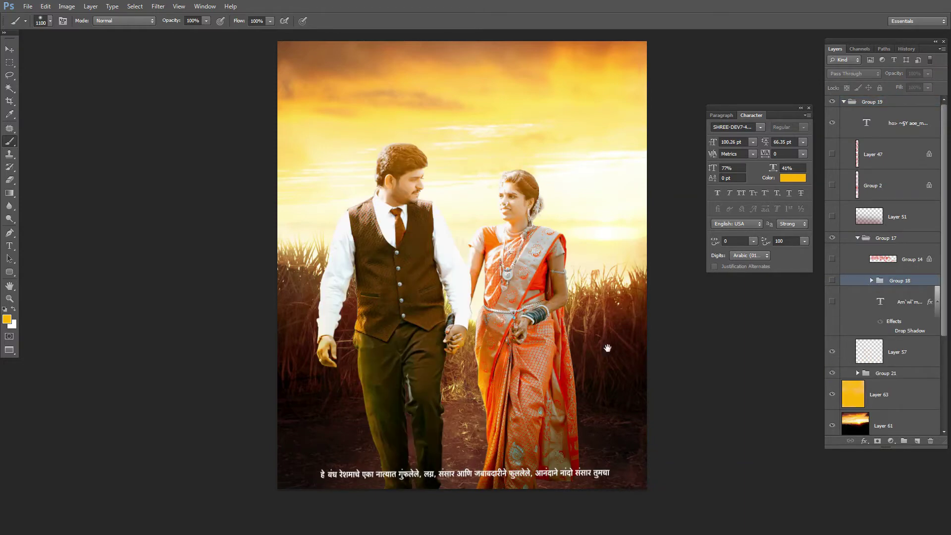
# Compare the poster with Group 21 and Layer 57 hidden and shown, and inspect how the couple sits against the sunset
pyautogui.moveTo(608, 348); pyautogui.dragTo(598, 329)
pyautogui.scroll(1, 558, 231)
pyautogui.moveTo(560, 231); pyautogui.dragTo(564, 246)
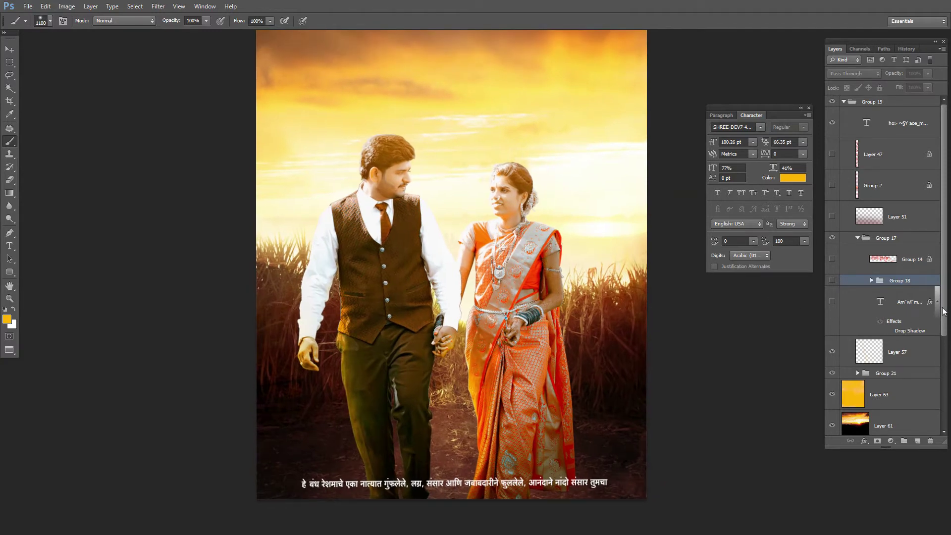
pyautogui.scroll(-1, 944, 311)
pyautogui.click(832, 361)
pyautogui.click(832, 361)
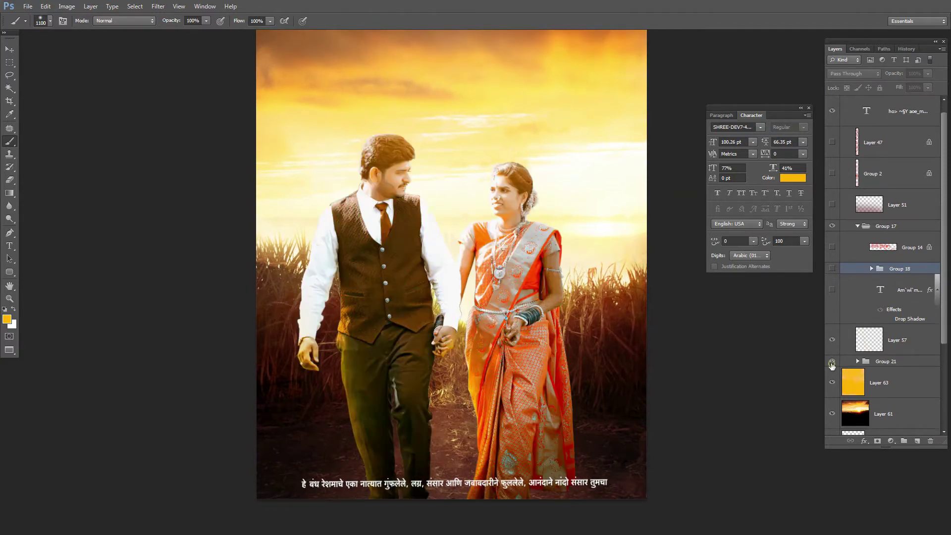
pyautogui.click(832, 361)
pyautogui.click(832, 361)
pyautogui.click(833, 341)
pyautogui.click(833, 341)
pyautogui.moveTo(528, 325)
pyautogui.mouseDown()
pyautogui.moveTo(522, 316)
pyautogui.moveTo(512, 360)
pyautogui.moveTo(509, 325)
pyautogui.mouseUp()
pyautogui.scroll(-1, 522, 316)
pyautogui.scroll(-1, 512, 357)
pyautogui.scroll(2, 525, 332)
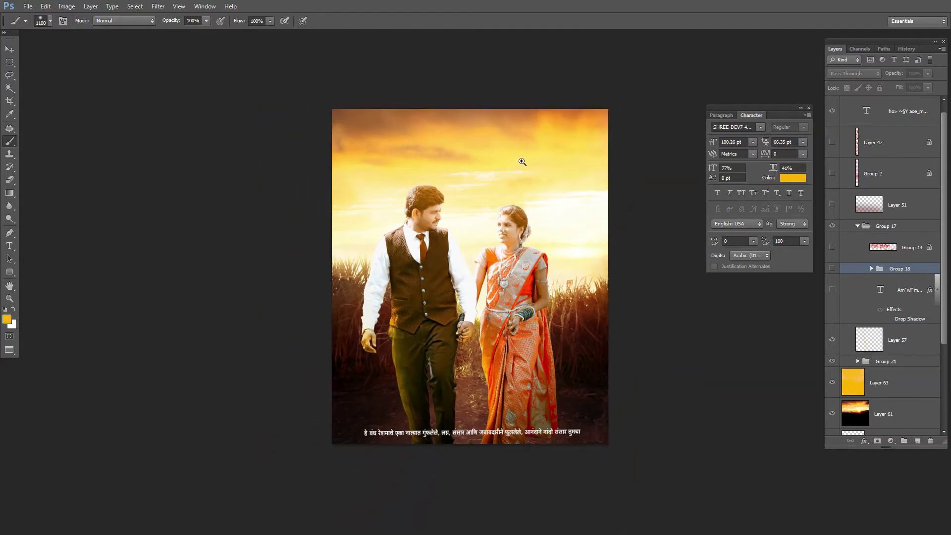
pyautogui.scroll(1, 526, 187)
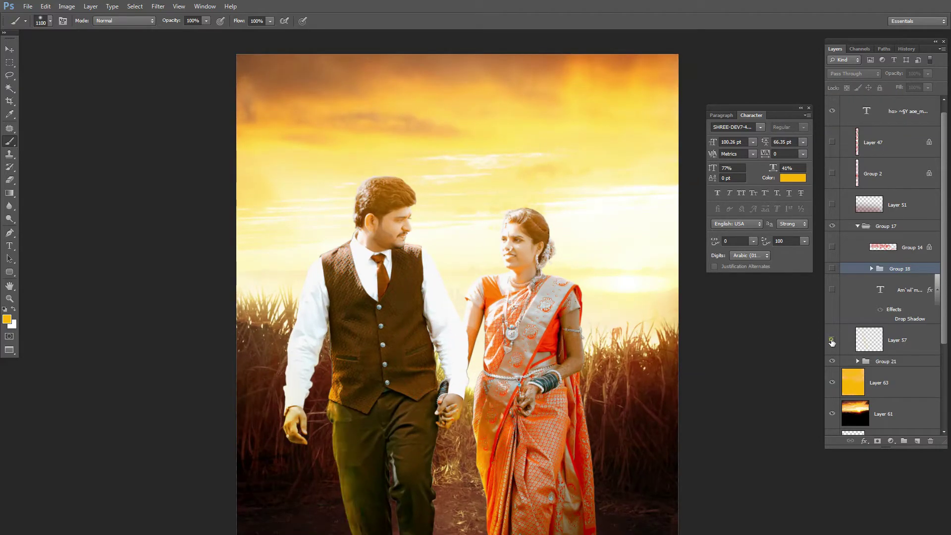
# Show and select the Layer 51 overlay above the couple, and review its effect on the poster
pyautogui.click(831, 269)
pyautogui.click(832, 204)
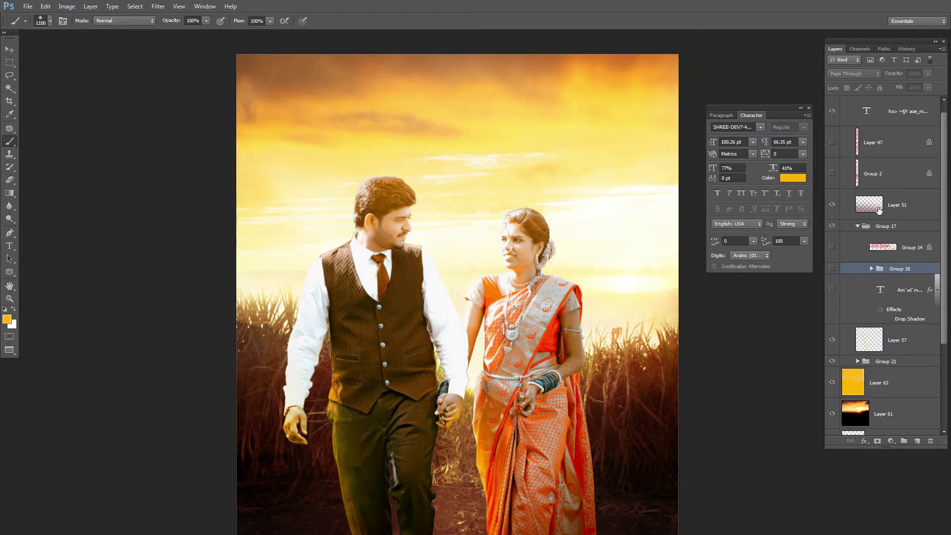
pyautogui.click(869, 204)
pyautogui.scroll(-2, 621, 300)
pyautogui.scroll(1, 621, 300)
pyautogui.moveTo(621, 300); pyautogui.dragTo(615, 308)
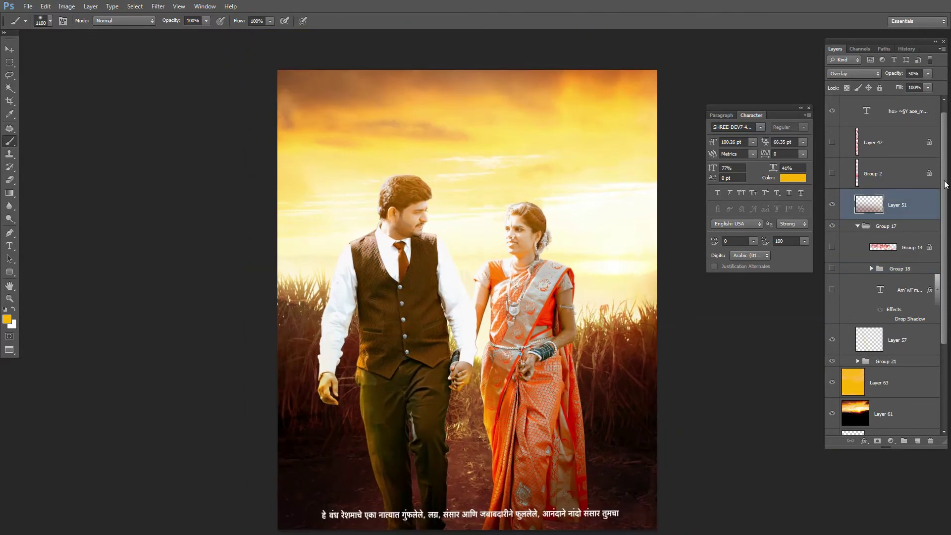
pyautogui.moveTo(942, 180); pyautogui.dragTo(933, 167)
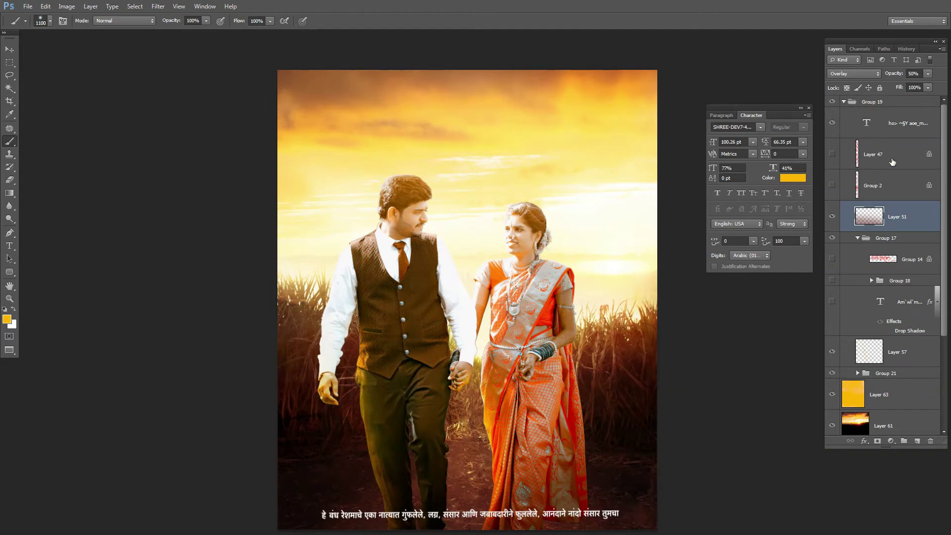
pyautogui.moveTo(588, 348); pyautogui.dragTo(581, 338)
pyautogui.rightClick(511, 169)
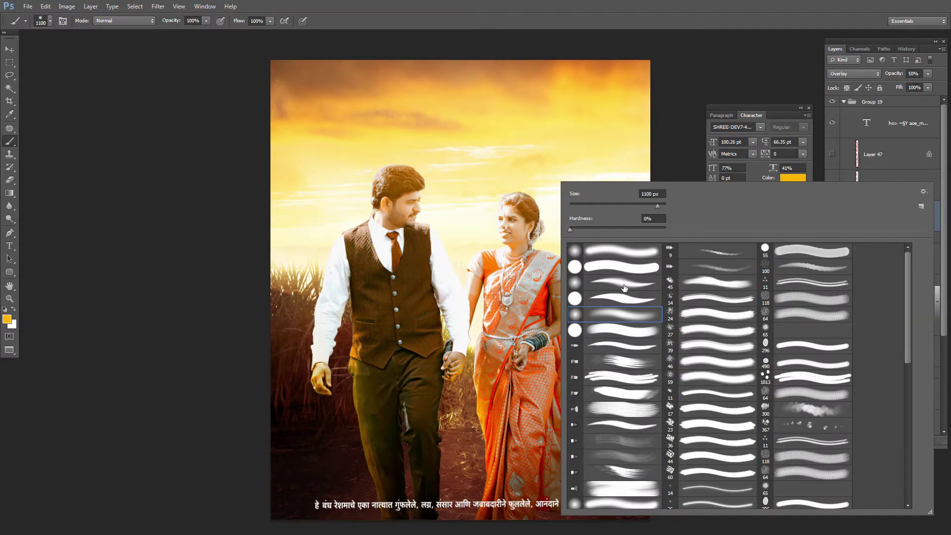
pyautogui.moveTo(515, 297); pyautogui.dragTo(505, 301)
pyautogui.hotkey('ctrl', 'o')
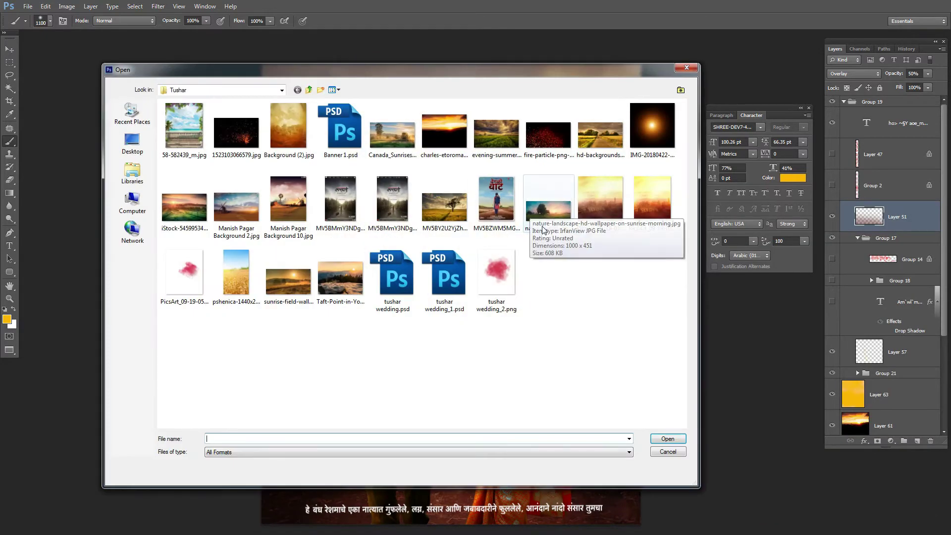
pyautogui.press('Escape')
pyautogui.moveTo(546, 249); pyautogui.dragTo(541, 194)
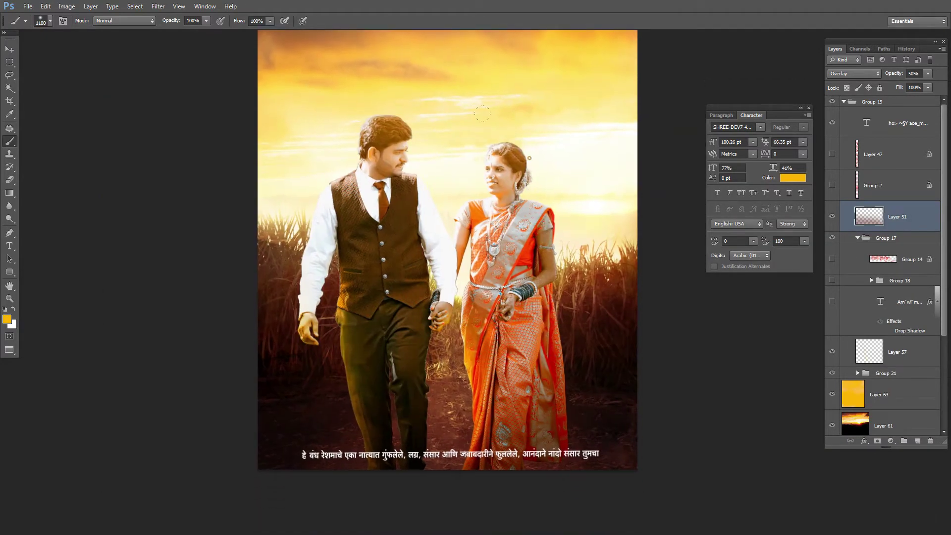
# Choose the cloud-textured 300 px brush tip, enlarge it to 1700 px, and take pale yellow as the paint colour
pyautogui.rightClick(529, 158)
pyautogui.moveTo(880, 292); pyautogui.dragTo(888, 401)
pyautogui.click(770, 287)
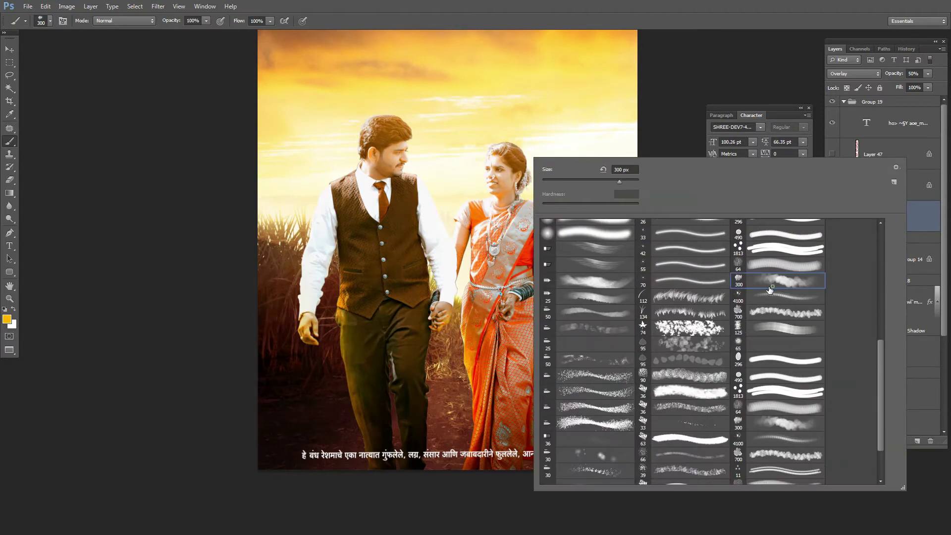
pyautogui.moveTo(517, 285); pyautogui.dragTo(508, 297)
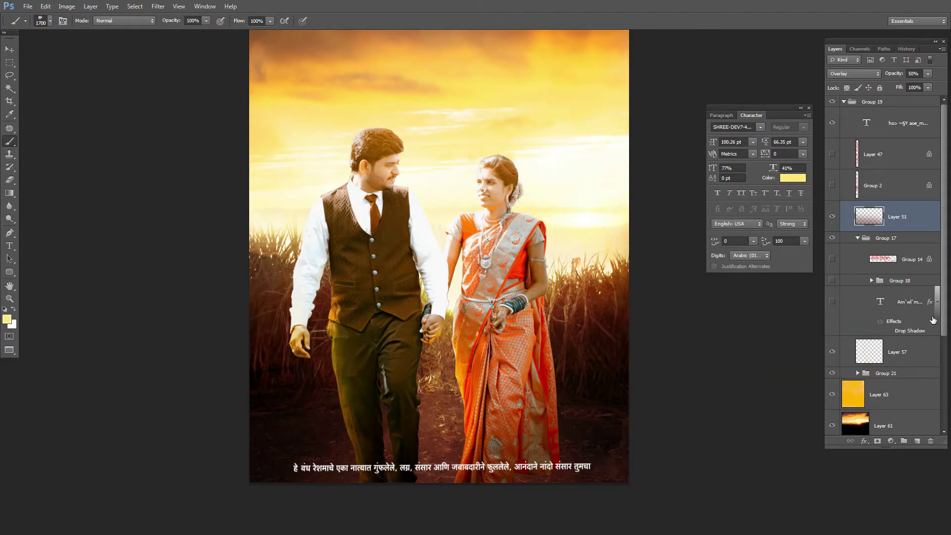
# Add a new layer directly above the amber Color Burn layer, behind the couple
pyautogui.scroll(-4, 943, 223)
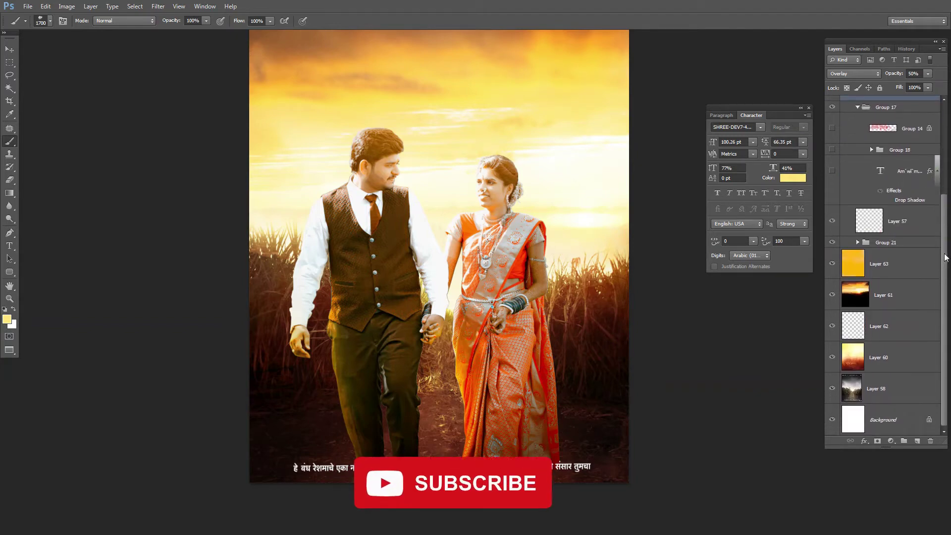
pyautogui.click(831, 243)
pyautogui.click(876, 255)
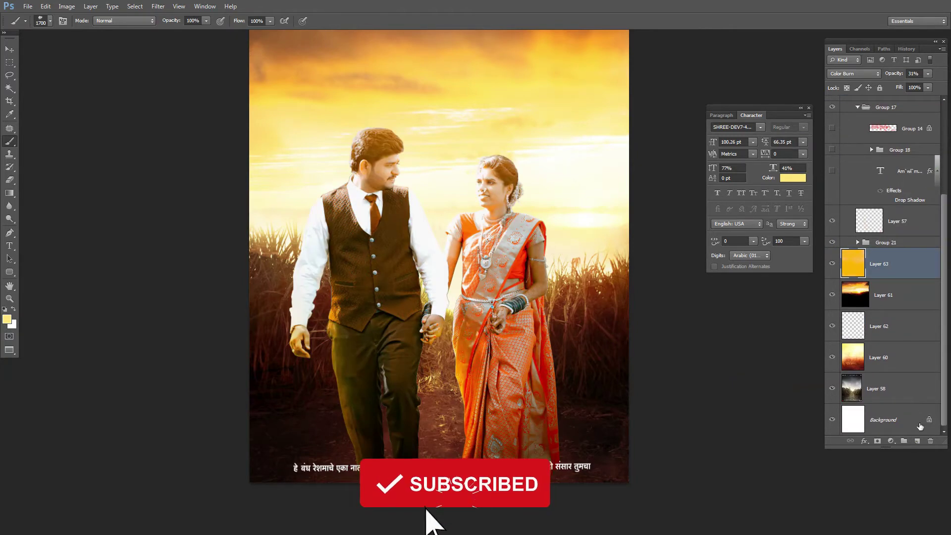
pyautogui.click(918, 441)
# Paint pale yellow haze at 1700 px over the sky and cane field behind the couple
pyautogui.click(450, 201)
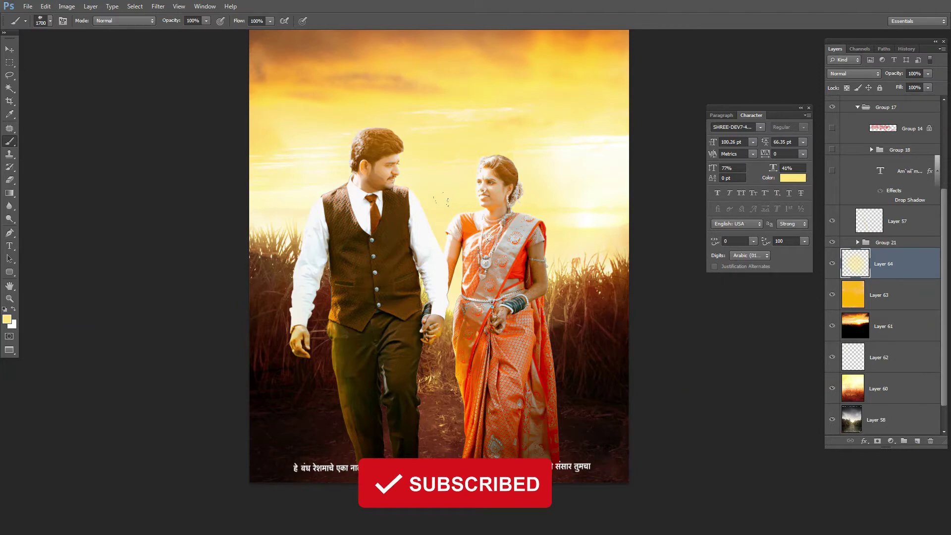
pyautogui.click(476, 238)
pyautogui.click(366, 213)
pyautogui.click(336, 281)
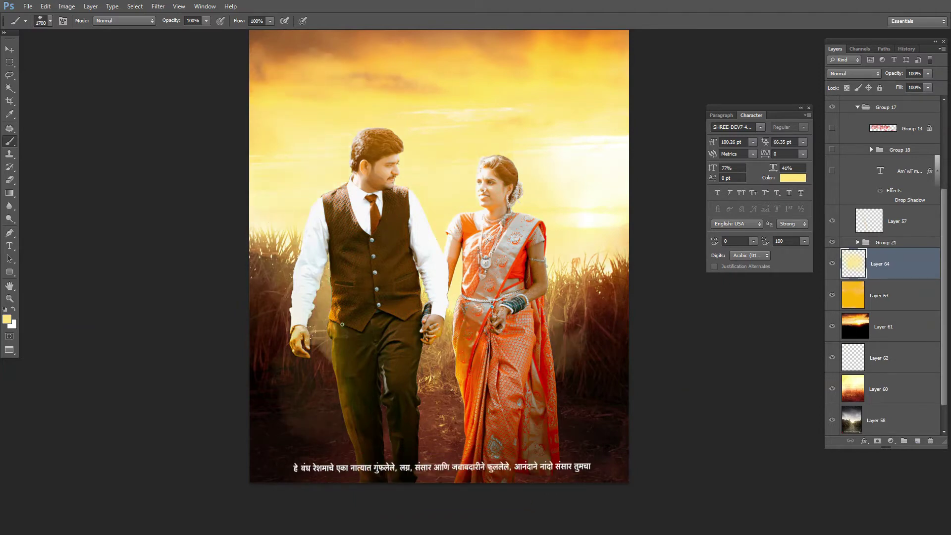
pyautogui.click(343, 325)
pyautogui.click(491, 339)
pyautogui.click(538, 333)
pyautogui.click(325, 336)
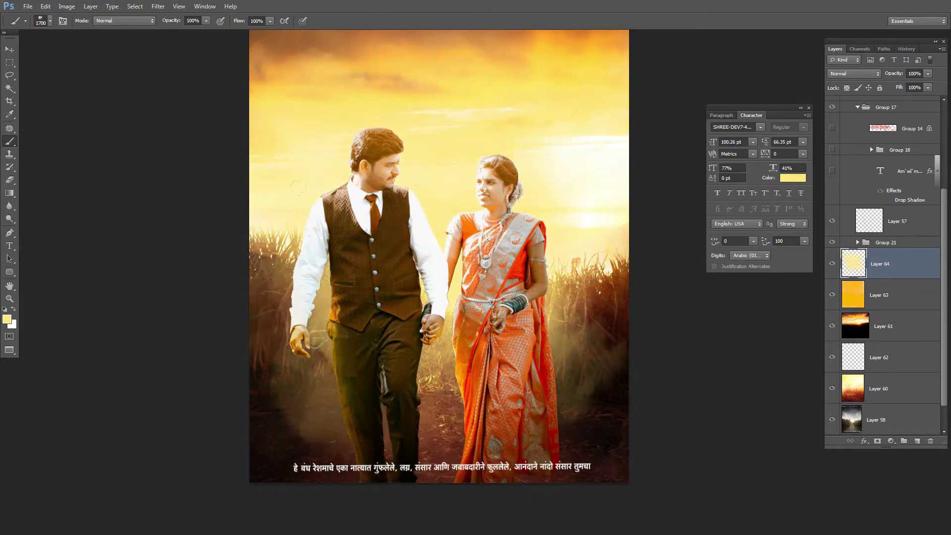
pyautogui.scroll(-2, 491, 268)
pyautogui.scroll(1, 491, 260)
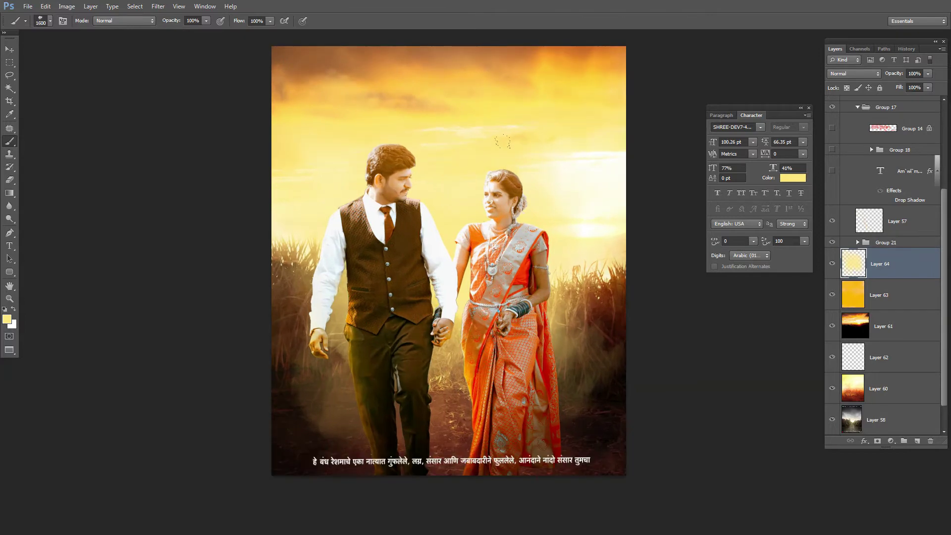
# Soften the bright sun glow beside the woman with pale yellow haze, reducing the brush size to 900 px
pyautogui.press('[')
pyautogui.press('[')
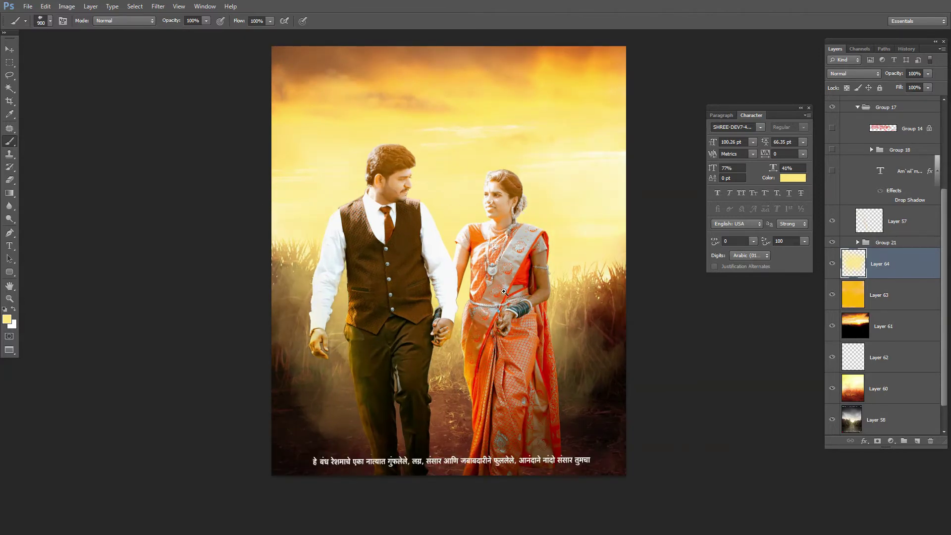
pyautogui.scroll(-1, 487, 321)
pyautogui.scroll(1, 474, 183)
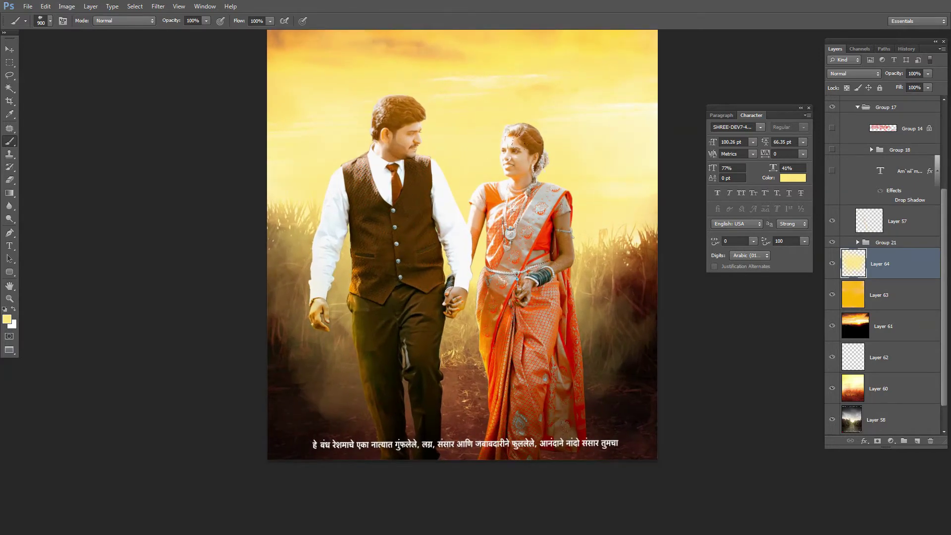
# Erase excess haze around the cane field and ground with a 1300 px eraser, undoing the last unwanted stroke
pyautogui.press('e')
pyautogui.press('[')
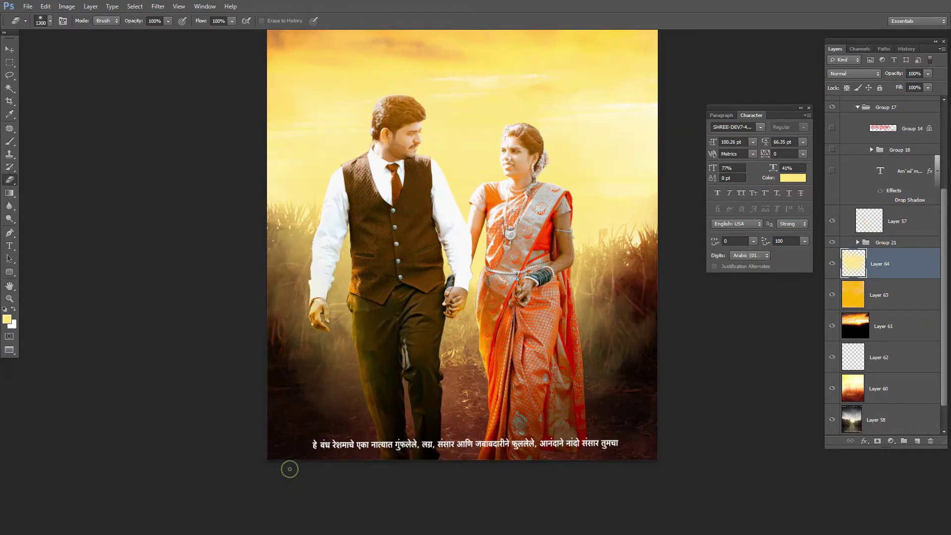
pyautogui.moveTo(285, 373)
pyautogui.mouseDown()
pyautogui.moveTo(561, 407)
pyautogui.moveTo(301, 355)
pyautogui.moveTo(289, 393)
pyautogui.mouseUp()
pyautogui.moveTo(622, 340)
pyautogui.mouseDown()
pyautogui.moveTo(231, 322)
pyautogui.moveTo(236, 283)
pyautogui.mouseUp()
pyautogui.moveTo(462, 306); pyautogui.dragTo(448, 323)
pyautogui.scroll(-1, 447, 323)
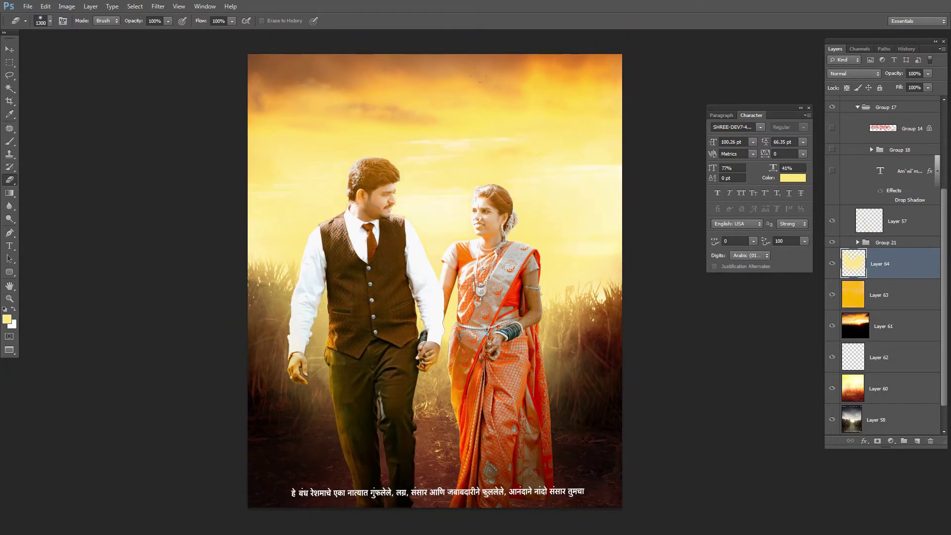
pyautogui.hotkey('ctrl', 'z')
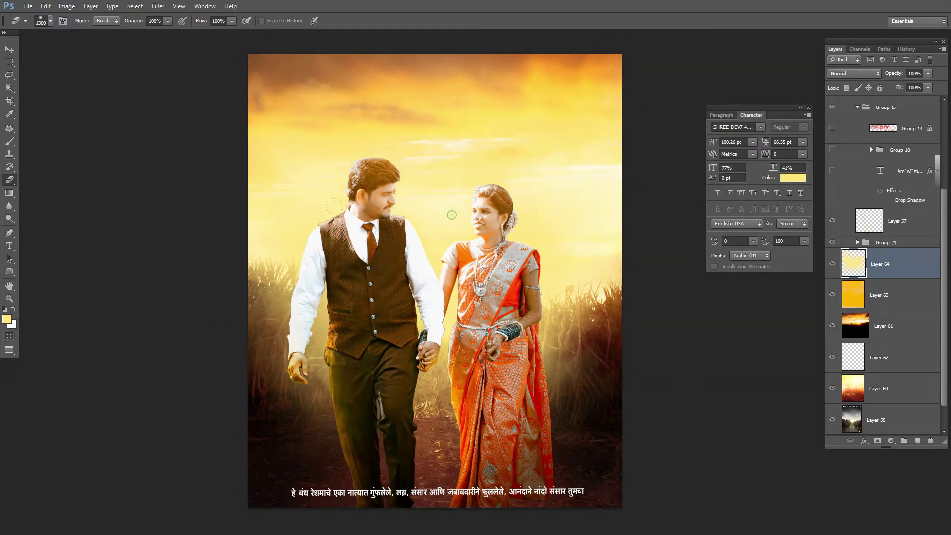
pyautogui.moveTo(564, 272)
pyautogui.mouseDown()
pyautogui.moveTo(537, 273)
pyautogui.moveTo(557, 270)
pyautogui.mouseUp()
pyautogui.moveTo(565, 253); pyautogui.dragTo(537, 248)
pyautogui.moveTo(532, 247)
pyautogui.mouseDown()
pyautogui.moveTo(540, 235)
pyautogui.moveTo(528, 212)
pyautogui.mouseUp()
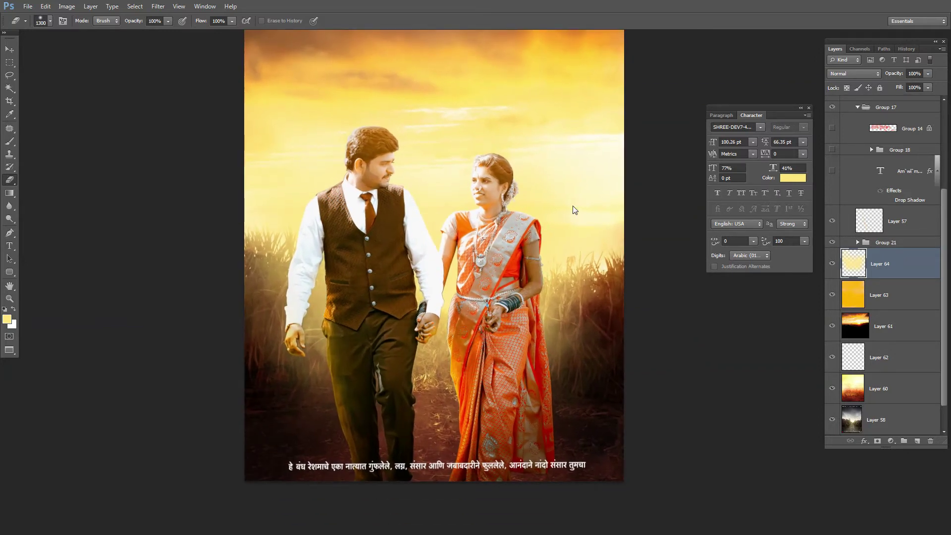
# Open the red smoke PNG and bring it into the poster as a layer behind the couple
pyautogui.hotkey('ctrl', 'o')
pyautogui.doubleClick(495, 284)
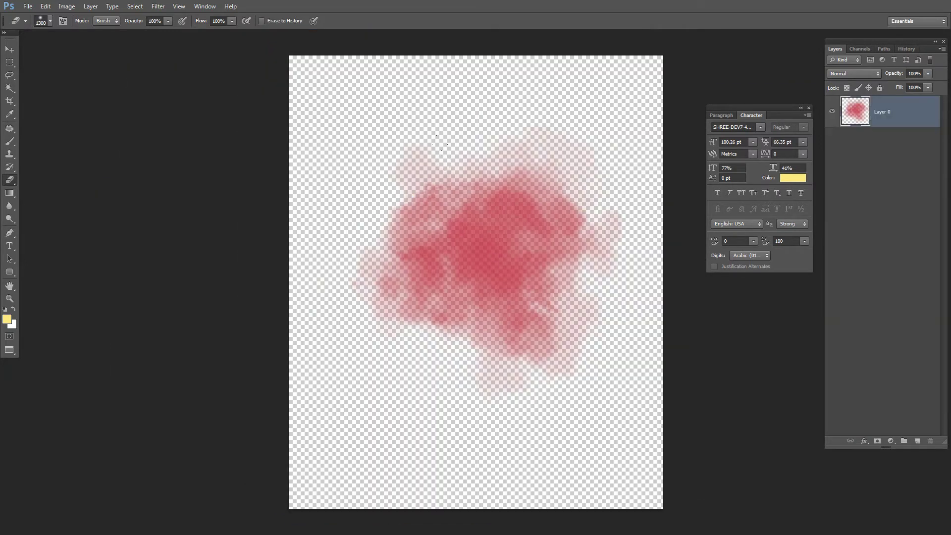
pyautogui.press('f')
pyautogui.press('f')
pyautogui.moveTo(295, 37); pyautogui.dragTo(290, 319)
pyautogui.moveTo(322, 465); pyautogui.dragTo(436, 169)
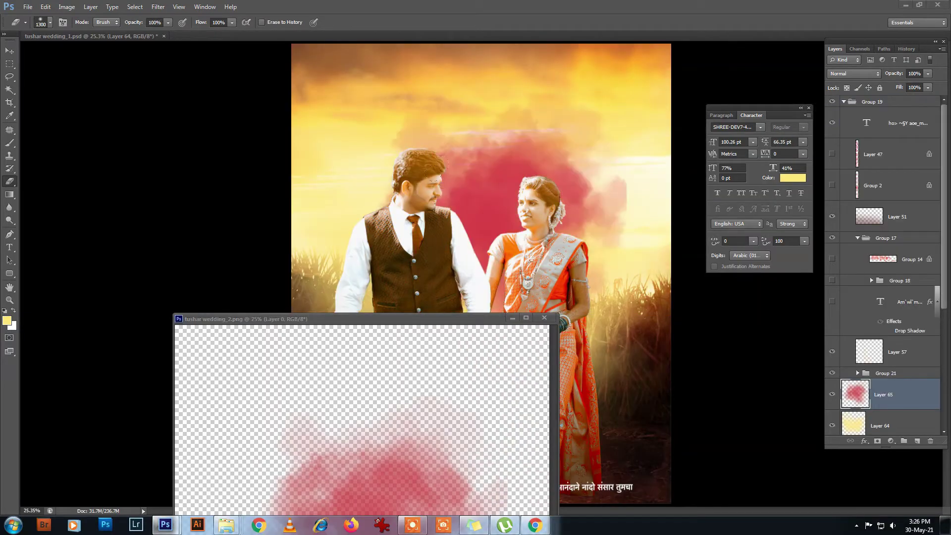
pyautogui.press('f')
# Enlarge the red smoke proportionally and position it lower behind the couple
pyautogui.hotkey('ctrl', 't')
pyautogui.moveTo(561, 224); pyautogui.dragTo(548, 256)
pyautogui.moveTo(610, 135); pyautogui.dragTo(631, 114)
pyautogui.moveTo(604, 191); pyautogui.dragTo(591, 214)
pyautogui.press('Return')
# Try successive blend modes on the red smoke layer and set it to Overlay
pyautogui.click(853, 74)
pyautogui.click(853, 74)
pyautogui.press('Down')
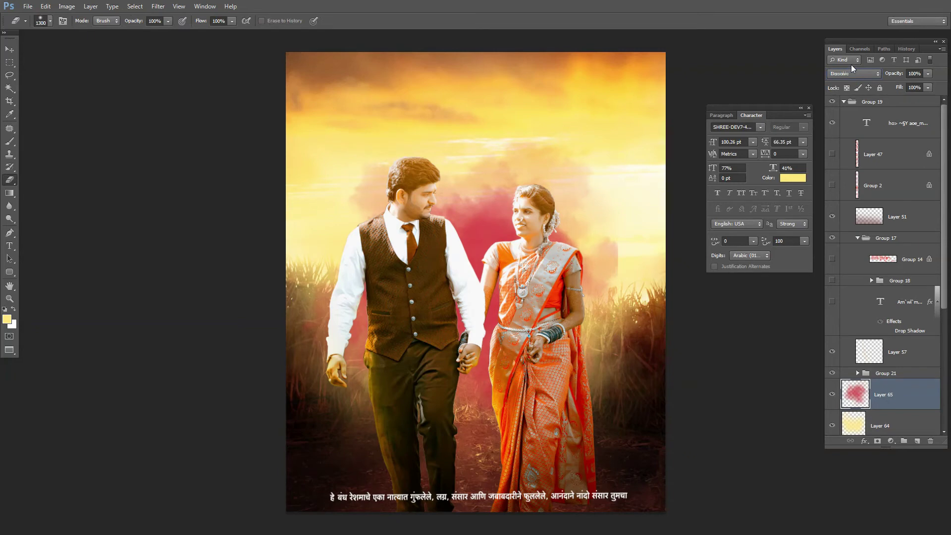
pyautogui.press('Down')
pyautogui.press('Down')
pyautogui.press('Down')
pyautogui.press('Down')
pyautogui.press('Down')
pyautogui.press('Down')
pyautogui.press('Down')
pyautogui.press('Down')
pyautogui.press('Down')
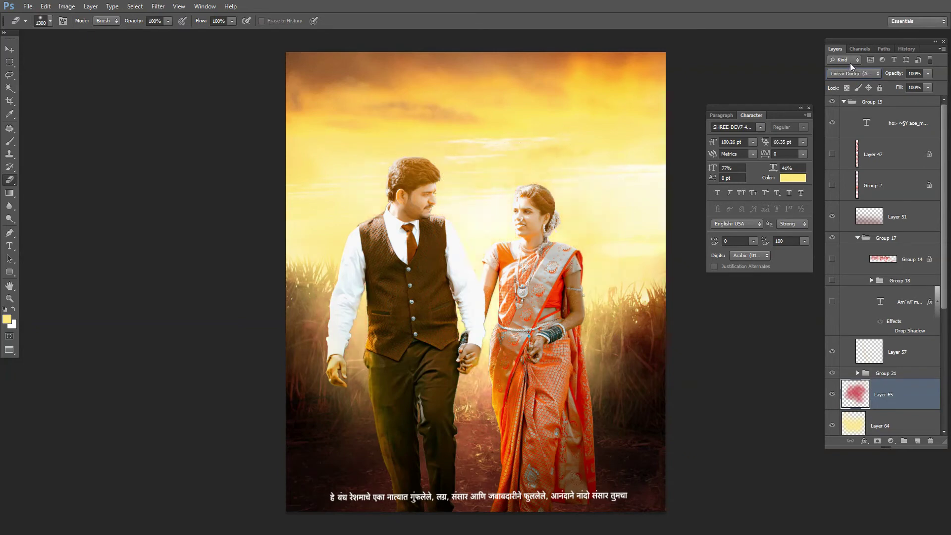
pyautogui.press('Down')
pyautogui.press('Down')
pyautogui.press('Down')
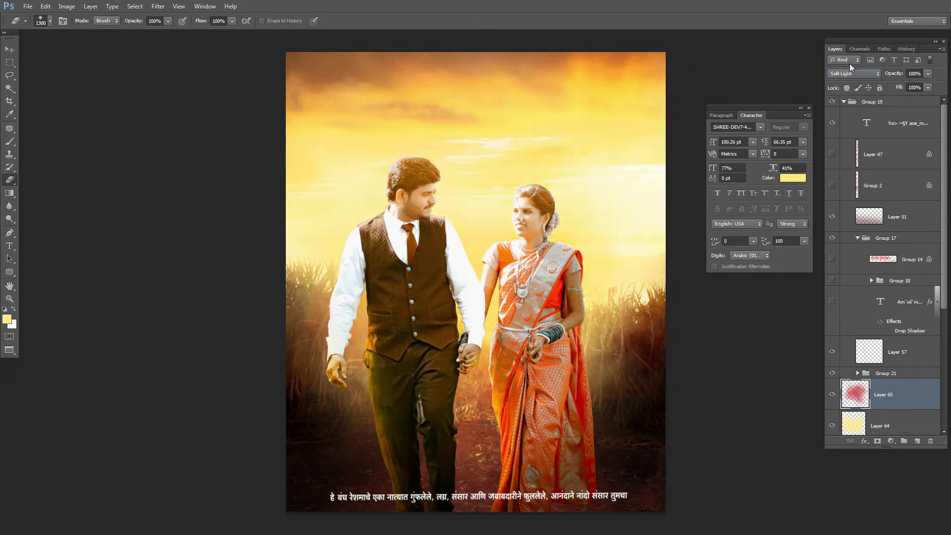
pyautogui.moveTo(586, 194); pyautogui.dragTo(566, 201)
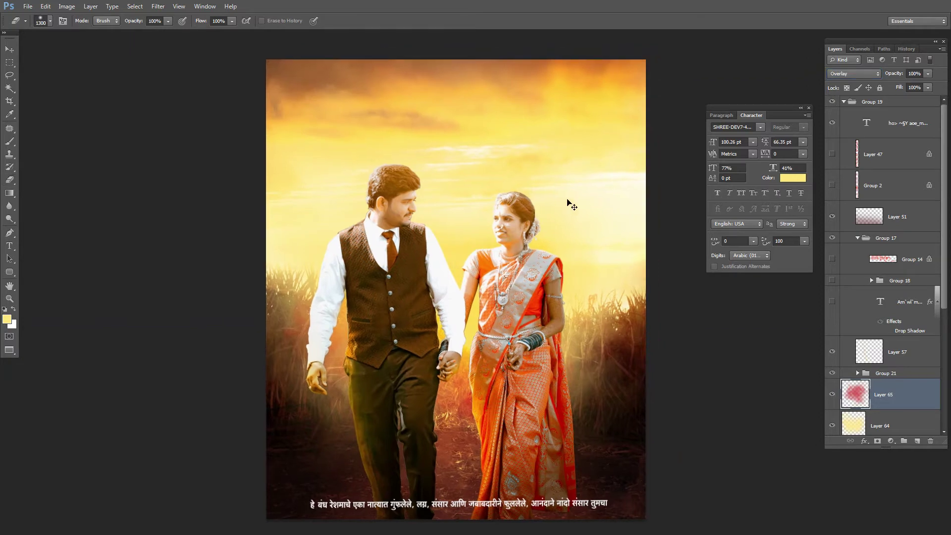
# Enlarge the Overlay smoke further, move it higher behind the couple, and check the blend
pyautogui.hotkey('ctrl', 't')
pyautogui.moveTo(598, 151); pyautogui.dragTo(609, 140)
pyautogui.moveTo(583, 211)
pyautogui.mouseDown()
pyautogui.moveTo(595, 211)
pyautogui.moveTo(563, 170)
pyautogui.mouseUp()
pyautogui.press('Return')
pyautogui.moveTo(534, 182)
pyautogui.mouseDown()
pyautogui.moveTo(497, 257)
pyautogui.moveTo(557, 170)
pyautogui.moveTo(550, 161)
pyautogui.mouseUp()
pyautogui.moveTo(526, 206); pyautogui.dragTo(534, 221)
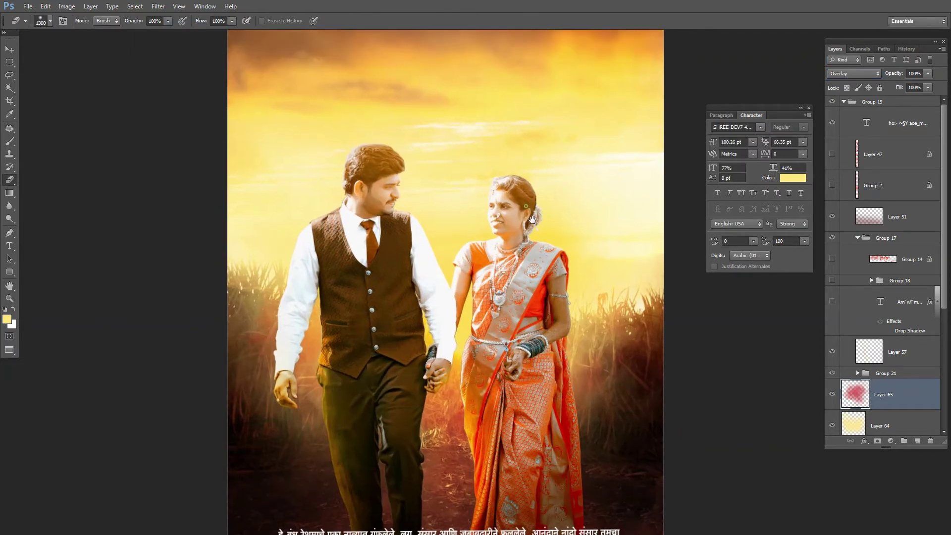
# Open PicsArt_09-19-05.43.51_1.png and bring its red brush texture into the poster as a layer behind the couple
pyautogui.hotkey('ctrl', 'o')
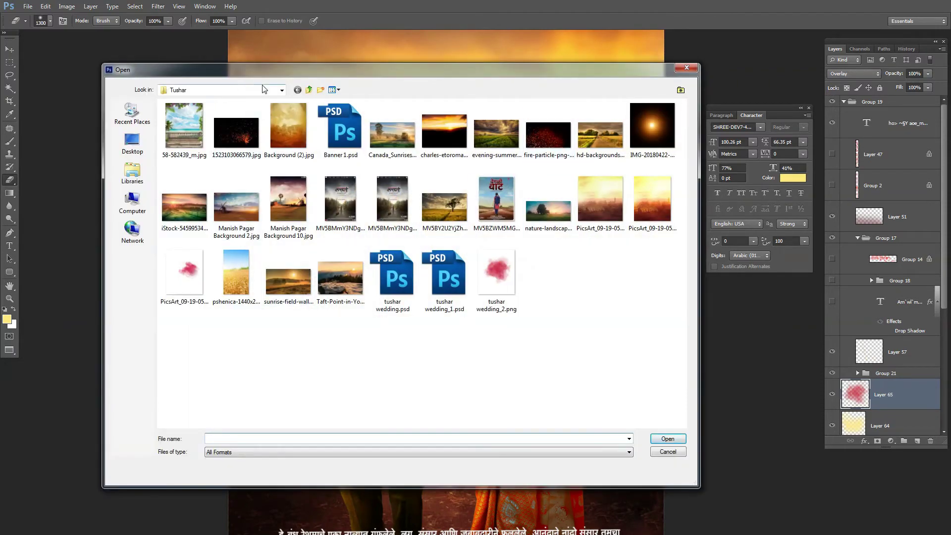
pyautogui.doubleClick(184, 272)
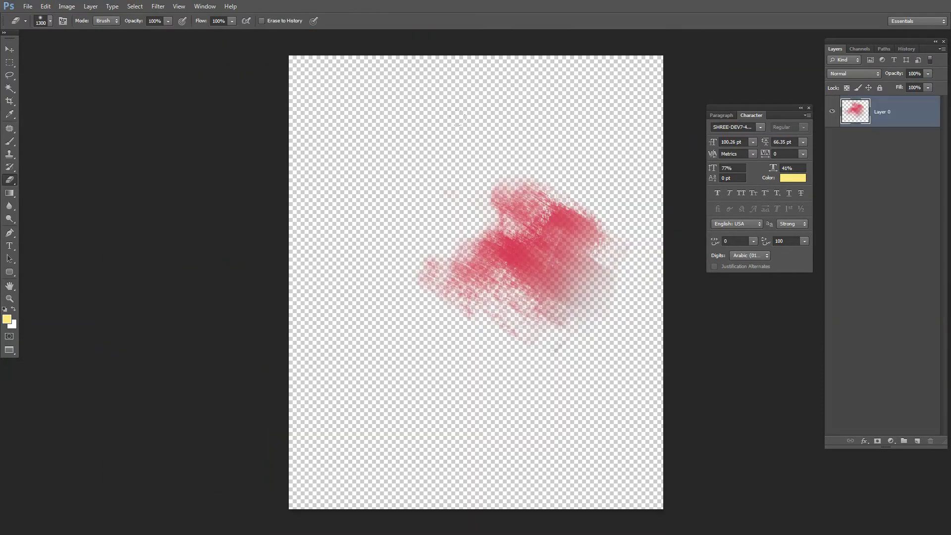
pyautogui.press('f')
pyautogui.press('f')
pyautogui.press('f')
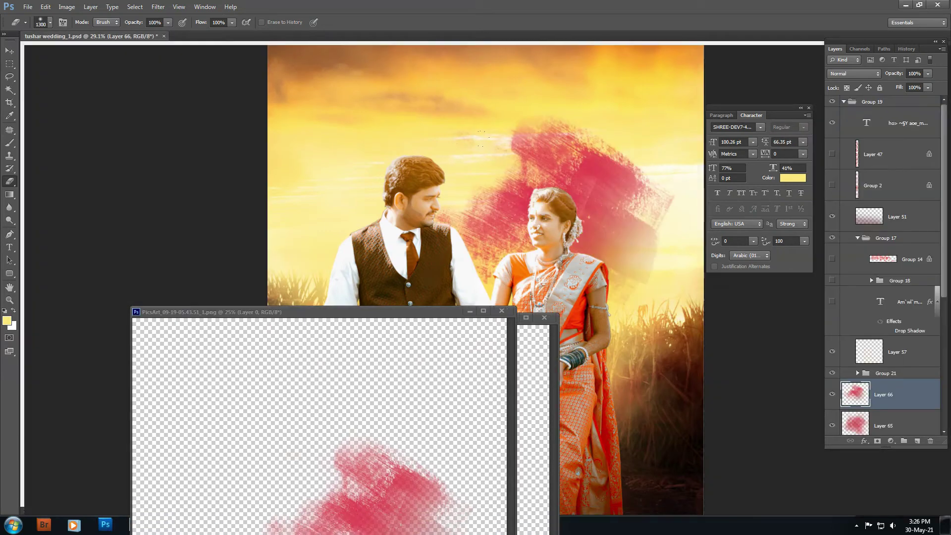
pyautogui.press('f')
# Enlarge the red brush texture to about 112%, rotate it about 4°, and position it behind the bride
pyautogui.hotkey('ctrl', 't')
pyautogui.moveTo(614, 188); pyautogui.dragTo(600, 234)
pyautogui.moveTo(673, 138); pyautogui.dragTo(715, 135)
pyautogui.moveTo(674, 243)
pyautogui.mouseDown()
pyautogui.moveTo(652, 258)
pyautogui.moveTo(668, 257)
pyautogui.mouseUp()
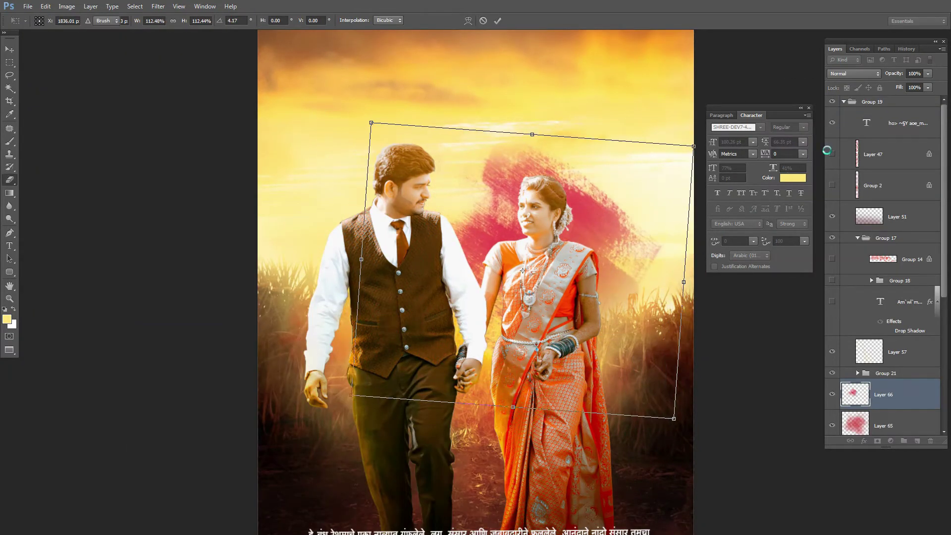
pyautogui.press('Return')
# Try successive blend modes on the red brush texture, set it to Linear Light, and lower its opacity to 45%
pyautogui.scroll(-7, 853, 74)
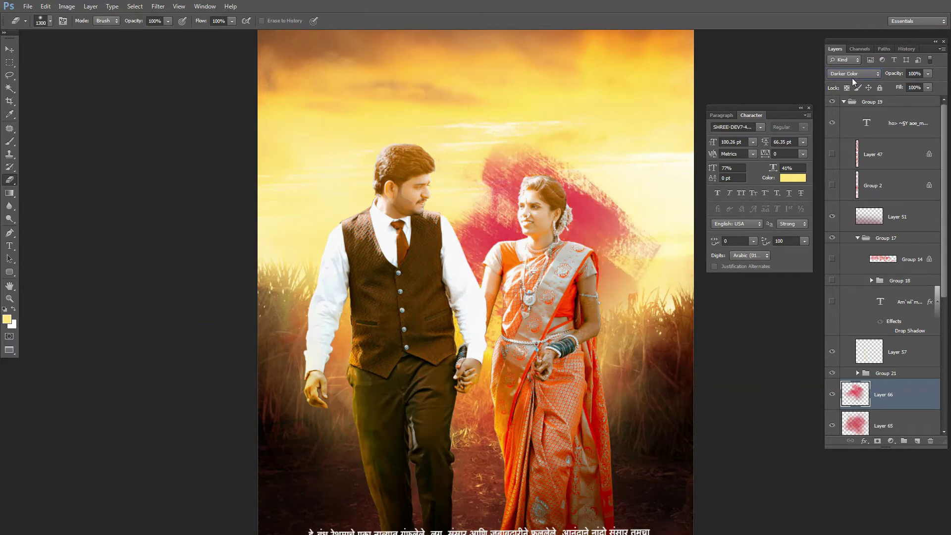
pyautogui.scroll(-6, 852, 78)
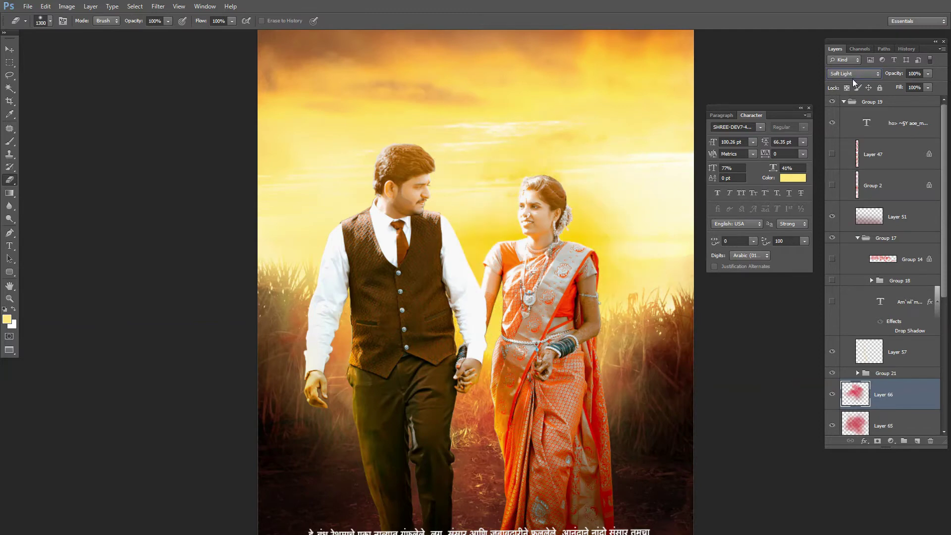
pyautogui.scroll(-2, 853, 78)
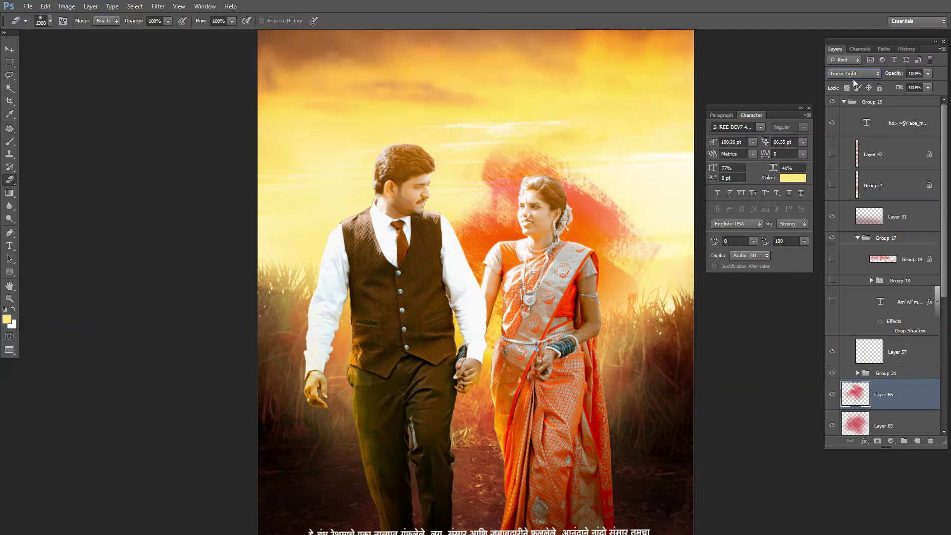
pyautogui.scroll(1, 854, 79)
pyautogui.moveTo(548, 239); pyautogui.dragTo(556, 234)
pyautogui.press('v')
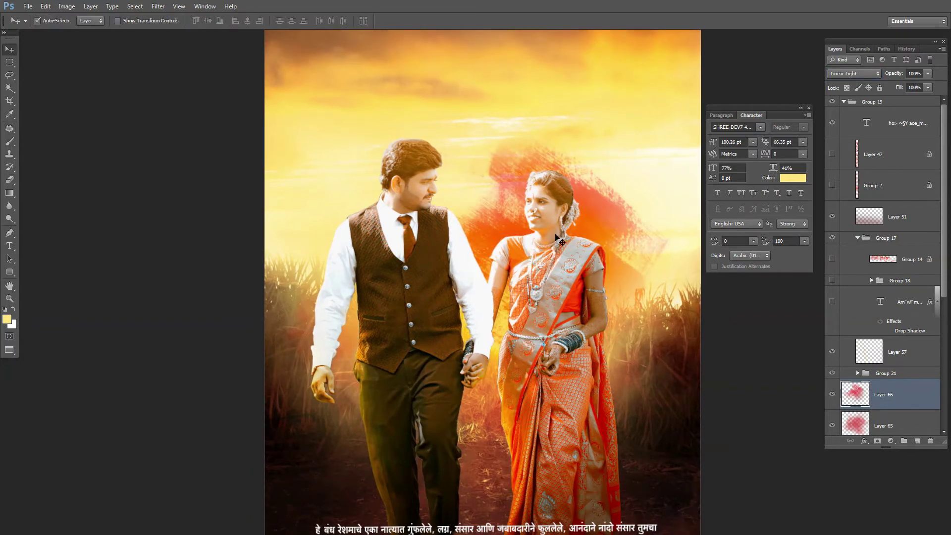
pyautogui.press('4')
pyautogui.press('5')
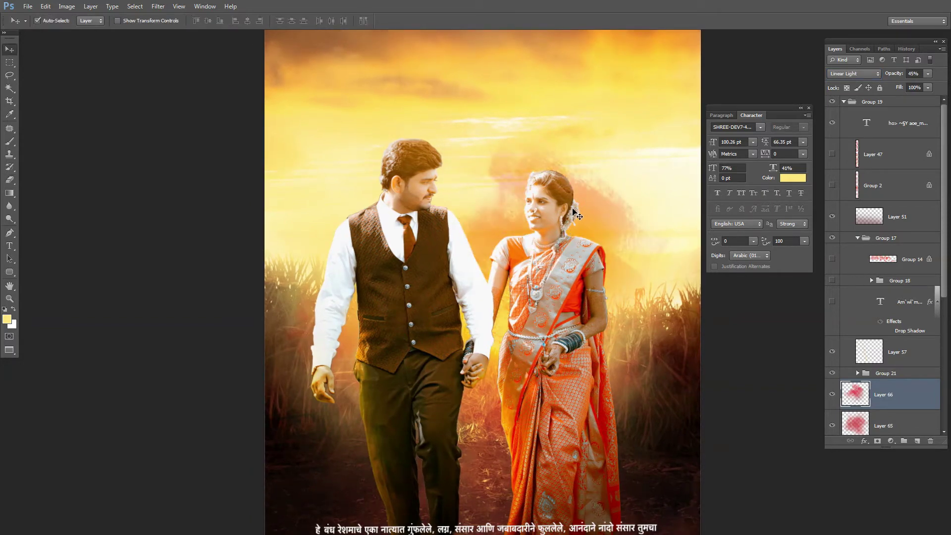
# Duplicate the red brush texture, set the opacity to 30%, and transform it to a different position and angle behind the couple
pyautogui.hotkey('ctrl', 'j')
pyautogui.press('3')
pyautogui.press('0')
pyautogui.hotkey('ctrl', 't')
pyautogui.moveTo(606, 227); pyautogui.dragTo(466, 211)
pyautogui.moveTo(615, 183); pyautogui.dragTo(539, 312)
pyautogui.moveTo(524, 256); pyautogui.dragTo(556, 304)
pyautogui.press('Return')
# Rotate the Layer 66 brush texture about 117° and position it behind the bride
pyautogui.click(883, 387)
pyautogui.hotkey('ctrl', 't')
pyautogui.moveTo(735, 287); pyautogui.dragTo(706, 385)
pyautogui.moveTo(634, 274); pyautogui.dragTo(693, 256)
pyautogui.moveTo(654, 286); pyautogui.dragTo(582, 314)
pyautogui.moveTo(736, 320); pyautogui.dragTo(599, 430)
pyautogui.moveTo(626, 325); pyautogui.dragTo(601, 356)
pyautogui.moveTo(747, 304); pyautogui.dragTo(664, 393)
pyautogui.moveTo(698, 344); pyautogui.dragTo(664, 375)
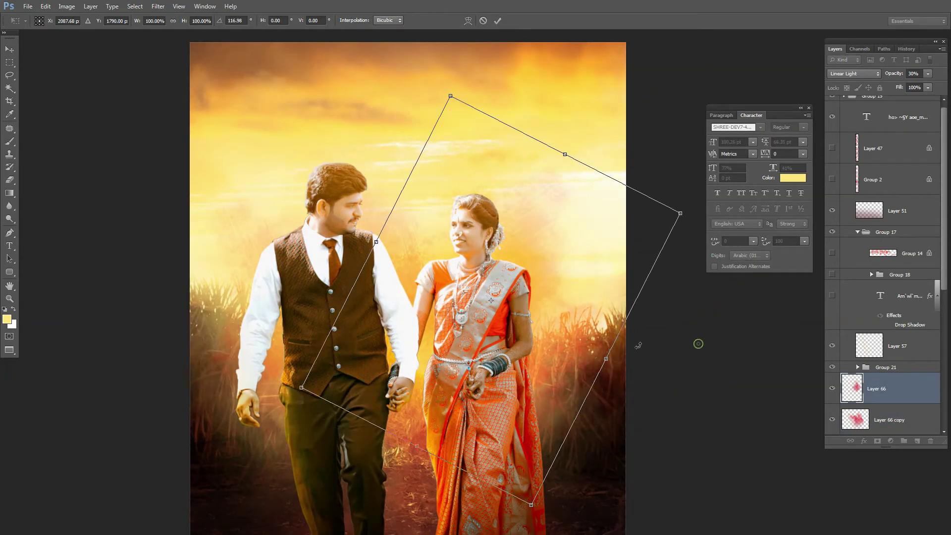
pyautogui.press('Return')
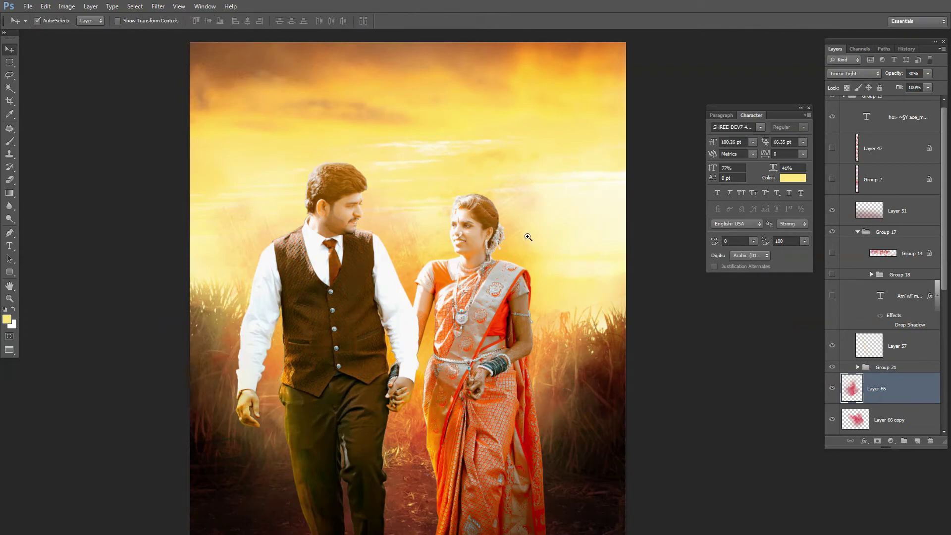
# Locate the couple's layer group from the bride's image and collapse that group
pyautogui.moveTo(460, 279); pyautogui.dragTo(490, 231)
pyautogui.moveTo(512, 224); pyautogui.dragTo(488, 228)
pyautogui.moveTo(544, 188); pyautogui.dragTo(570, 206)
pyautogui.moveTo(515, 202); pyautogui.dragTo(508, 220)
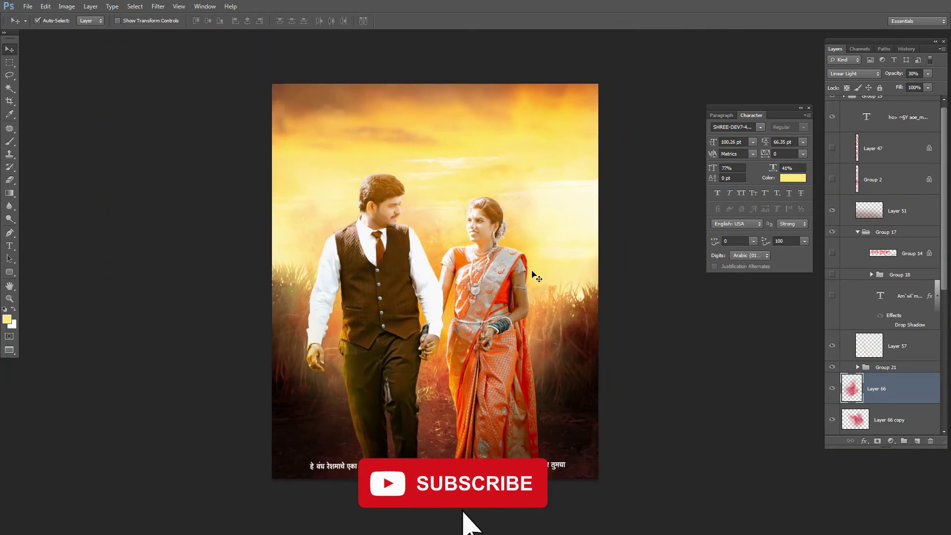
pyautogui.scroll(3, 447, 411)
pyautogui.click(486, 268)
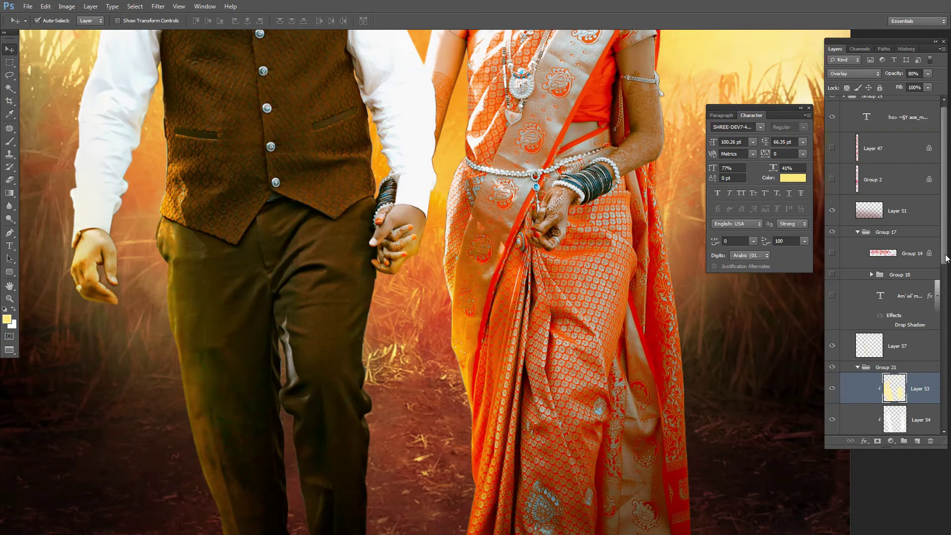
pyautogui.scroll(-2, 946, 257)
pyautogui.click(862, 306)
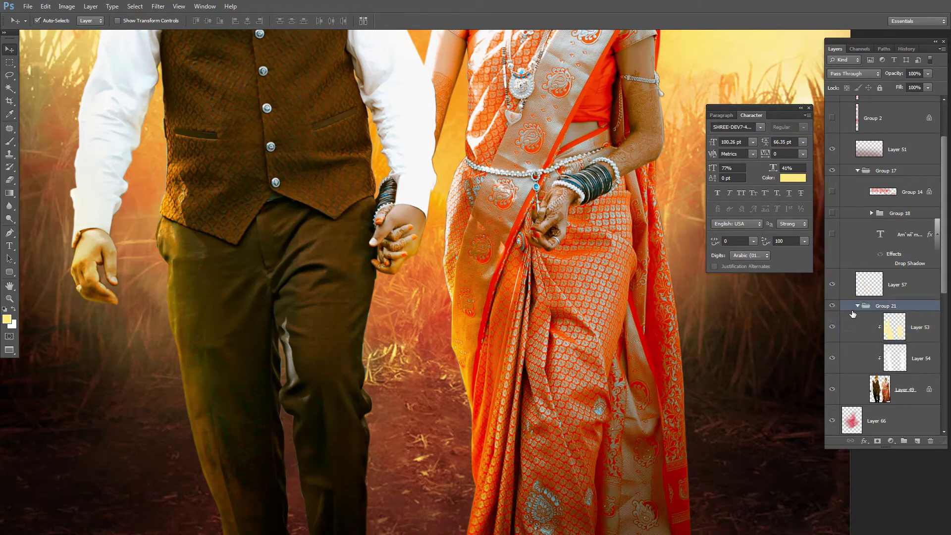
pyautogui.click(858, 306)
# Duplicate the yellow Layer 63 and shift the copy's hue toward orange, with saturation +30 and lightness +4
pyautogui.moveTo(545, 259); pyautogui.dragTo(539, 297)
pyautogui.scroll(-5, 540, 296)
pyautogui.moveTo(575, 184); pyautogui.dragTo(535, 209)
pyautogui.scroll(-6, 944, 246)
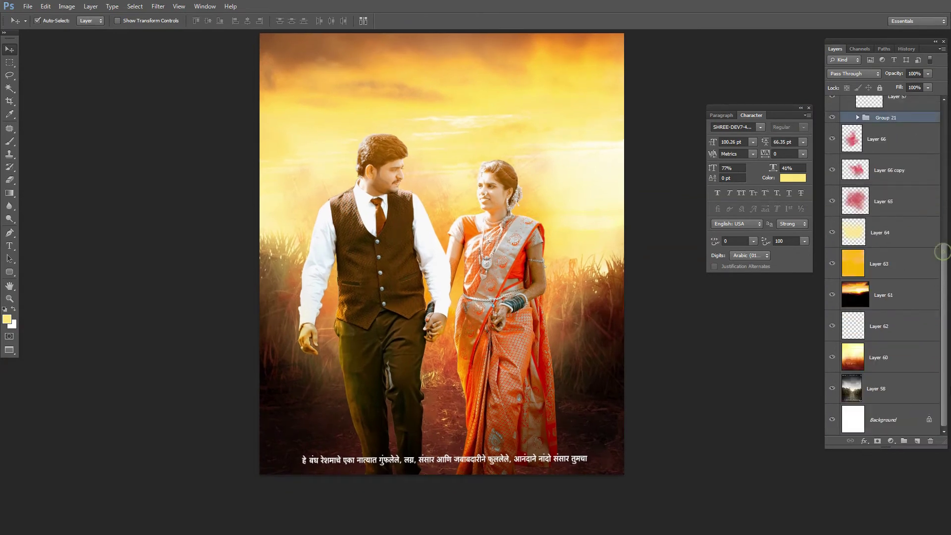
pyautogui.click(858, 269)
pyautogui.hotkey('ctrl', 'j')
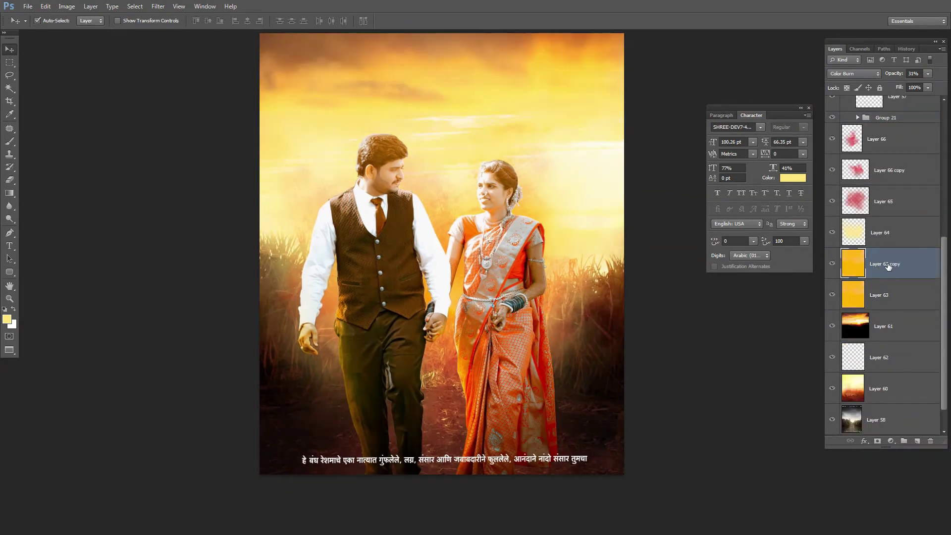
pyautogui.press('i')
pyautogui.moveTo(749, 133); pyautogui.dragTo(753, 183)
pyautogui.moveTo(731, 133); pyautogui.dragTo(733, 136)
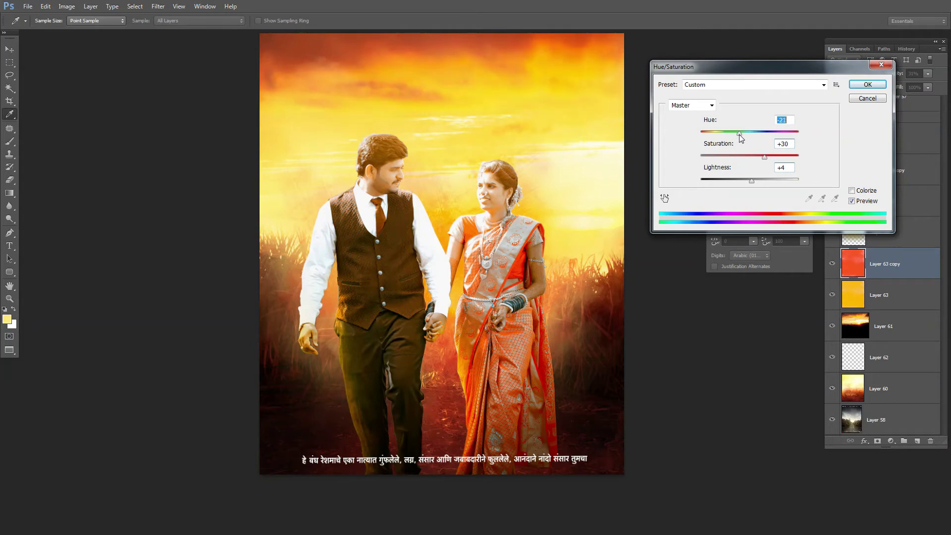
pyautogui.click(866, 85)
# Compare the poster with and without the orange Color Burn copy, and set its opacity to 20%
pyautogui.press('v')
pyautogui.click(833, 264)
pyautogui.click(833, 264)
pyautogui.click(832, 265)
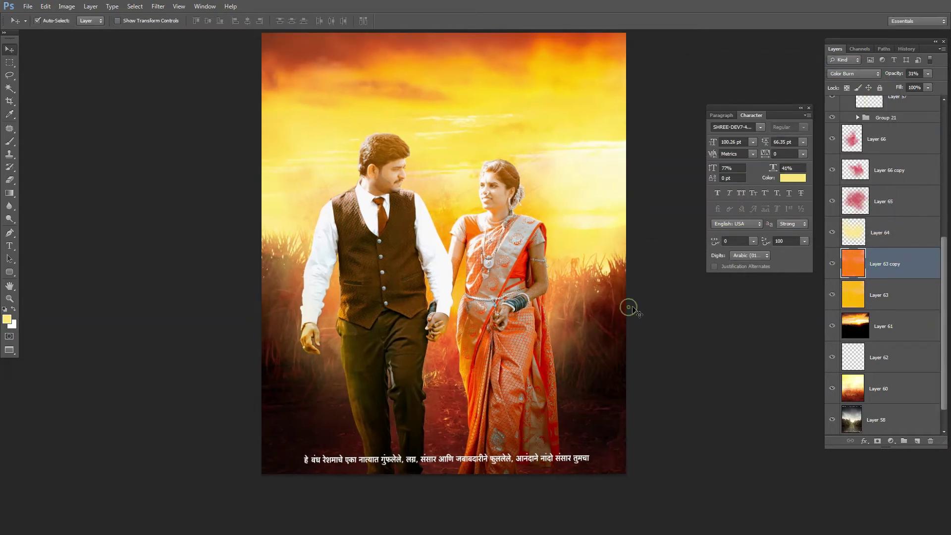
pyautogui.press('5')
pyautogui.press('2')
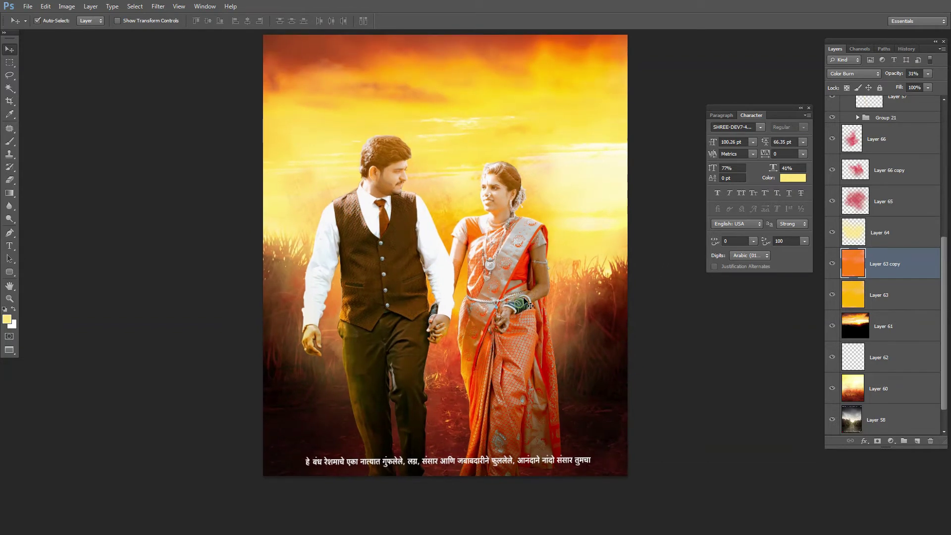
pyautogui.keyDown('ctrl'); pyautogui.click(549, 251); pyautogui.keyUp('ctrl')
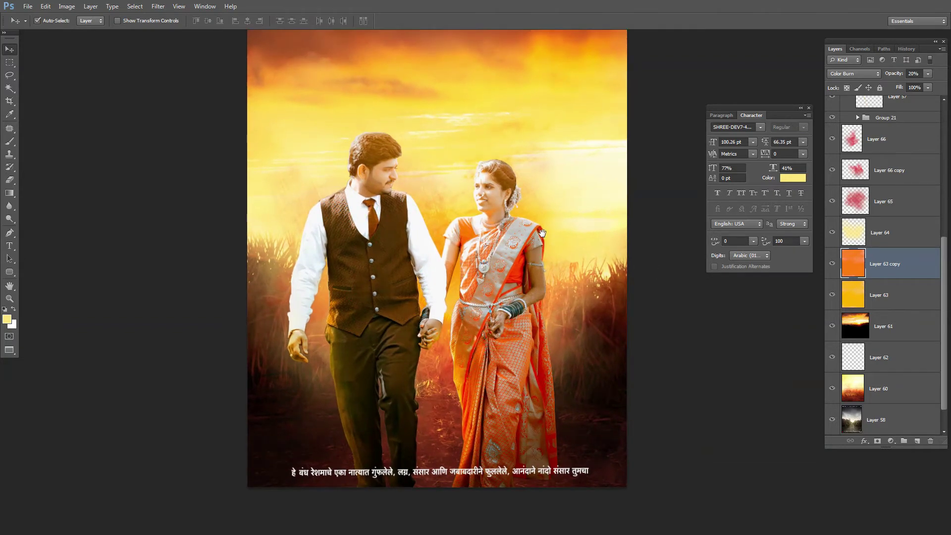
pyautogui.click(879, 172)
pyautogui.hotkey('ctrl', 't')
pyautogui.press('Escape')
pyautogui.hotkey('ctrl', 't')
pyautogui.moveTo(657, 235); pyautogui.dragTo(609, 70)
pyautogui.press('Escape')
# Readjust the Layer 66 brush texture's placement with a free transform and check the blend behind the couple
pyautogui.click(871, 143)
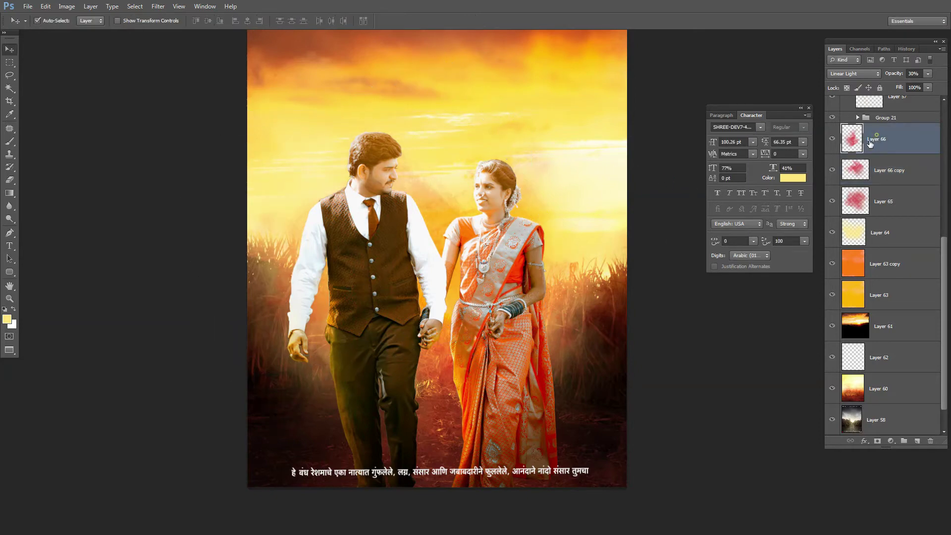
pyautogui.hotkey('ctrl', 't')
pyautogui.moveTo(647, 227); pyautogui.dragTo(673, 185)
pyautogui.press('Return')
pyautogui.moveTo(514, 158); pyautogui.dragTo(487, 198)
pyautogui.moveTo(524, 249); pyautogui.dragTo(543, 245)
pyautogui.moveTo(522, 297); pyautogui.dragTo(534, 275)
pyautogui.moveTo(534, 275); pyautogui.dragTo(514, 268)
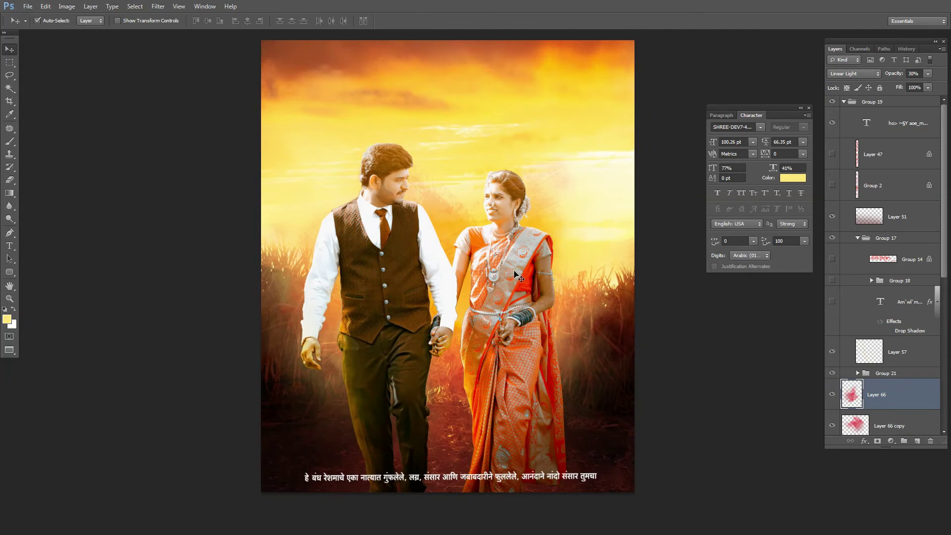
# Open the लग्न वाढदिवस_PNG.psd file and bring its blue anniversary greeting group into the poster behind the couple
pyautogui.hotkey('ctrl', 'o')
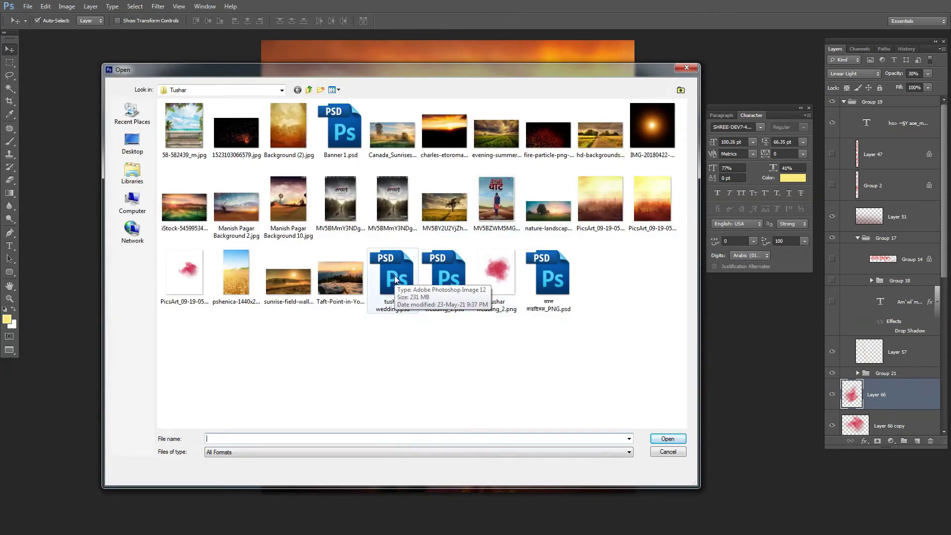
pyautogui.doubleClick(548, 275)
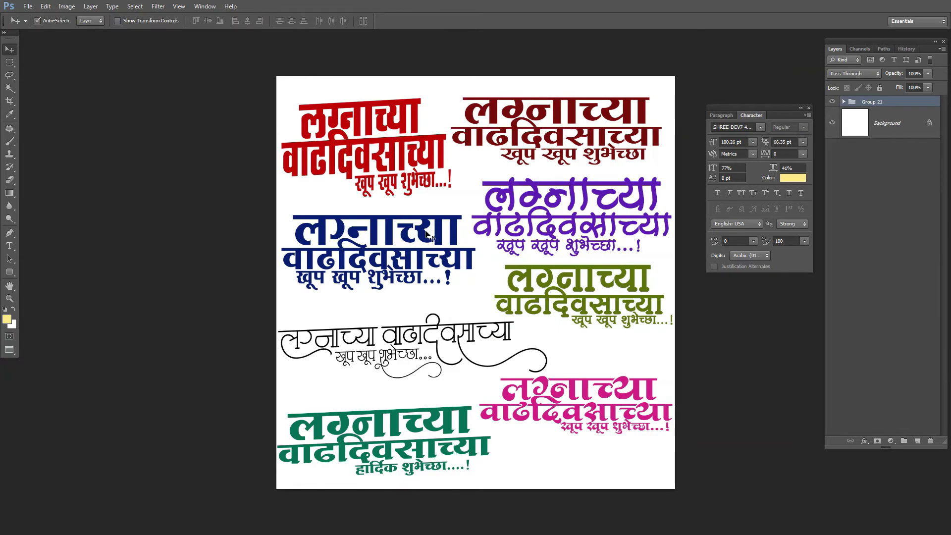
pyautogui.click(426, 234)
pyautogui.click(857, 137)
pyautogui.press('f')
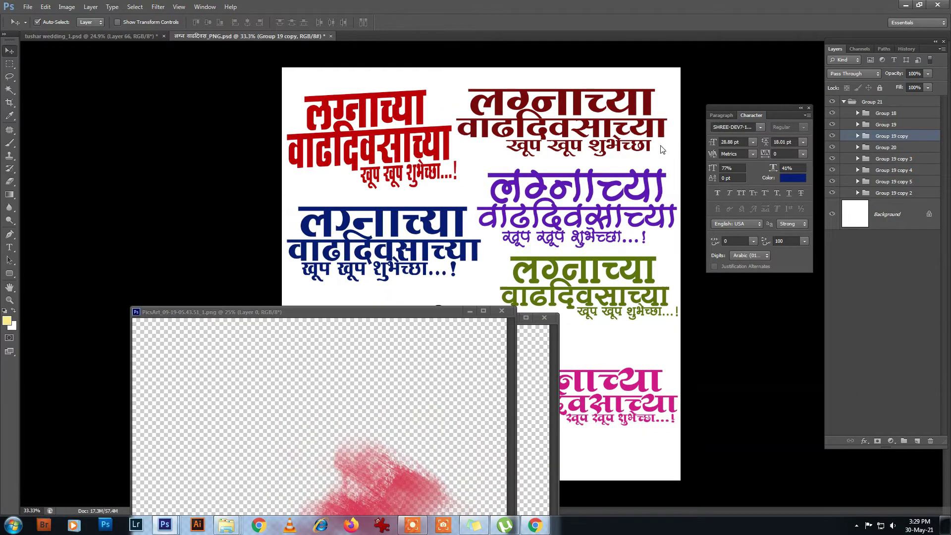
pyautogui.moveTo(317, 38); pyautogui.dragTo(255, 352)
pyautogui.moveTo(891, 135); pyautogui.dragTo(509, 139)
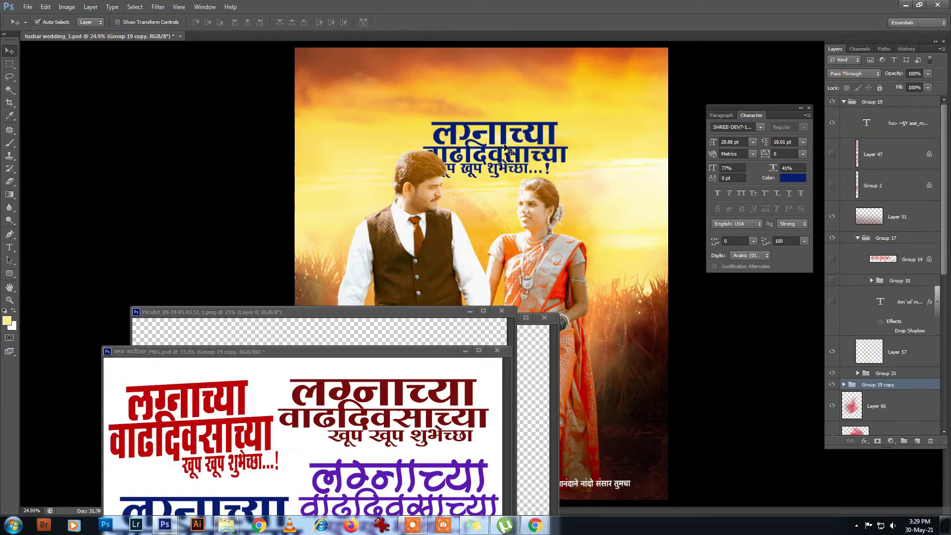
pyautogui.press('f')
pyautogui.press('f')
pyautogui.hotkey('ctrl', 't')
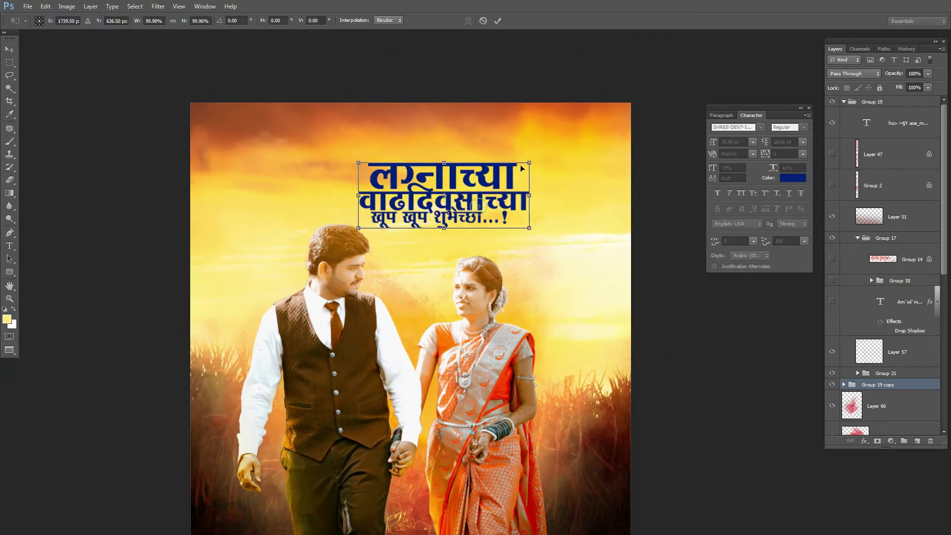
pyautogui.moveTo(587, 142); pyautogui.dragTo(592, 141)
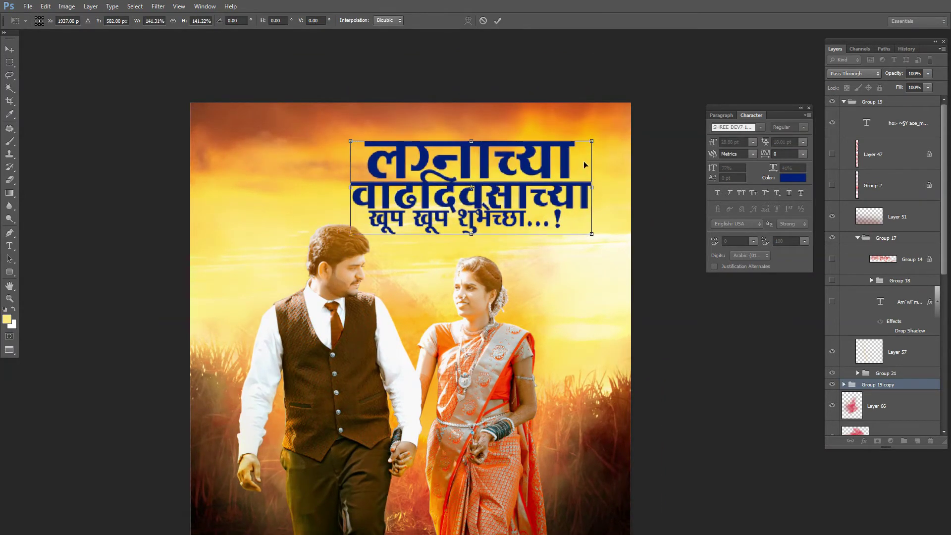
pyautogui.moveTo(566, 183); pyautogui.dragTo(536, 170)
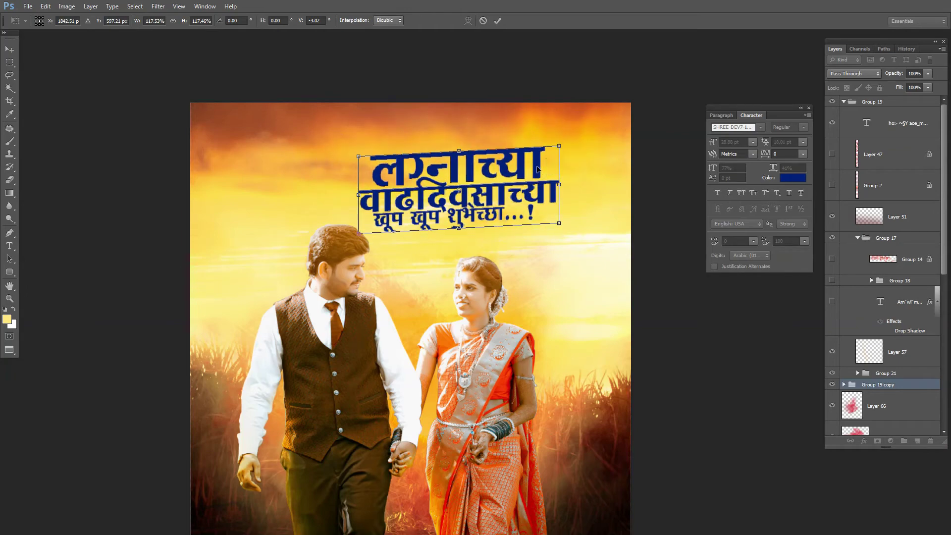
pyautogui.press('Return')
# Move the blue greeting up into the sky above the bride and enlarge it proportionally
pyautogui.moveTo(474, 209); pyautogui.dragTo(430, 211)
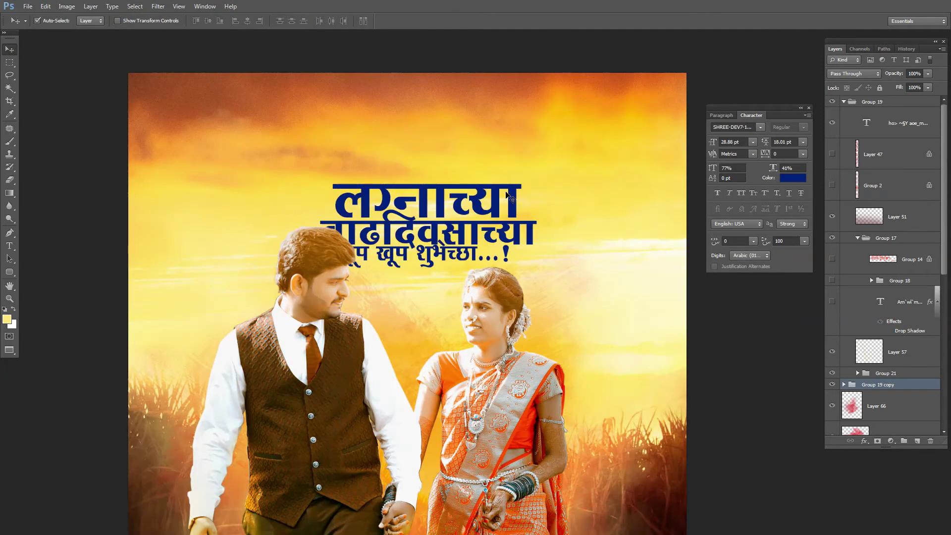
pyautogui.hotkey('ctrl', 't')
pyautogui.moveTo(491, 228); pyautogui.dragTo(526, 202)
pyautogui.moveTo(576, 163); pyautogui.dragTo(628, 140)
pyautogui.press('Return')
# Try a further transform on the blue greeting and review its placement above the couple
pyautogui.scroll(-2, 479, 199)
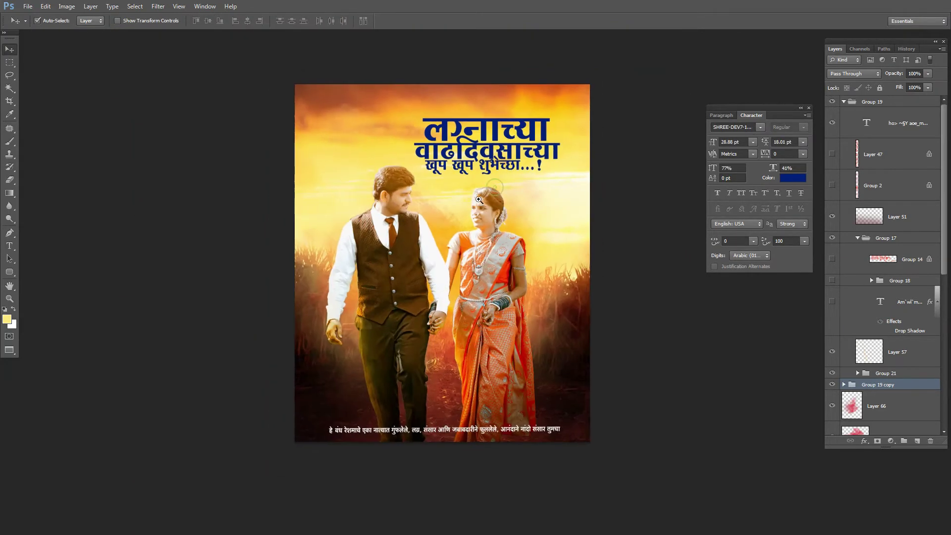
pyautogui.scroll(3, 492, 129)
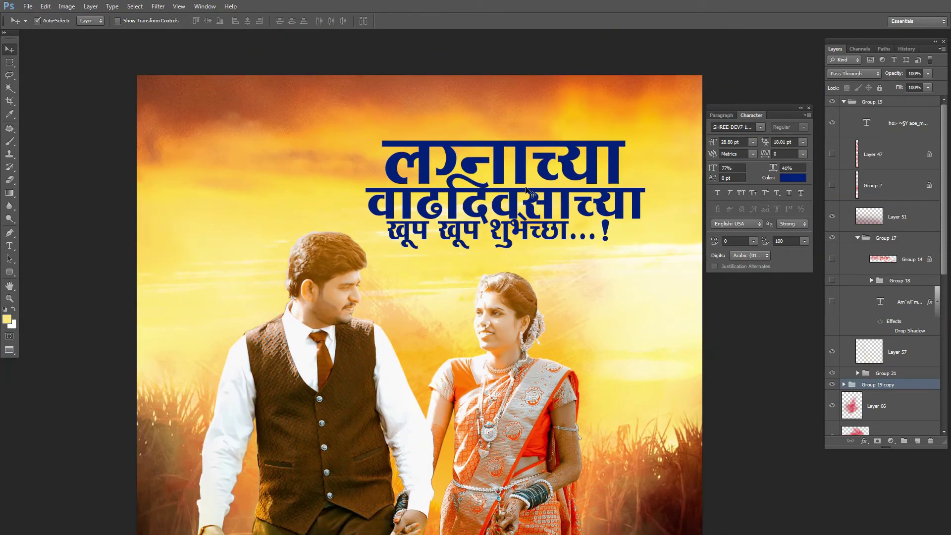
pyautogui.hotkey('ctrl', 't')
pyautogui.moveTo(490, 163); pyautogui.dragTo(538, 170)
pyautogui.press('Return')
pyautogui.moveTo(531, 211); pyautogui.dragTo(489, 171)
pyautogui.scroll(-3, 486, 173)
pyautogui.scroll(3, 487, 173)
pyautogui.moveTo(489, 243); pyautogui.dragTo(489, 211)
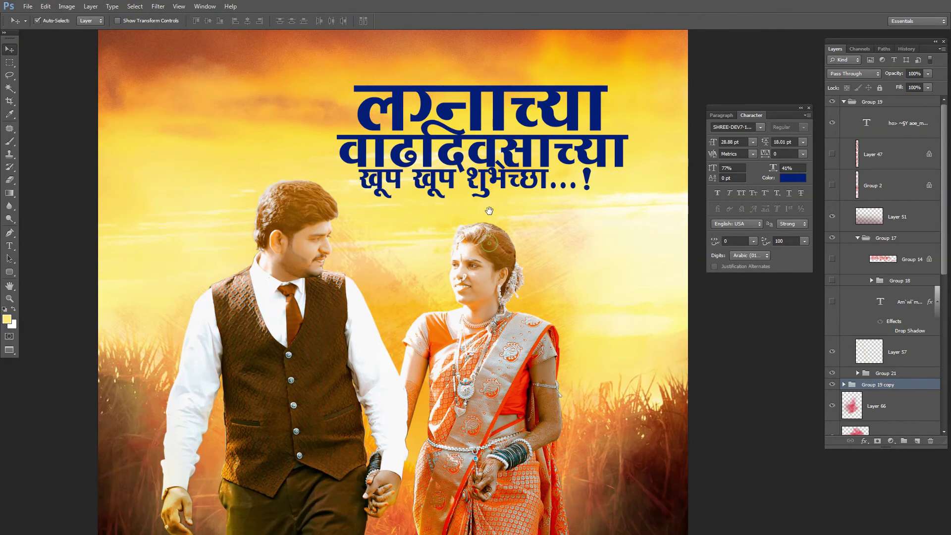
# Recolour the greeting's top line, लग्नाच्या, from blue to the red foreground colour
pyautogui.press('b')
pyautogui.scroll(3, 263, 327)
pyautogui.moveTo(508, 54)
pyautogui.mouseDown()
pyautogui.moveTo(449, 269)
pyautogui.moveTo(437, 244)
pyautogui.mouseUp()
pyautogui.scroll(3, 550, 237)
pyautogui.press('v')
pyautogui.click(503, 183)
pyautogui.click(793, 177)
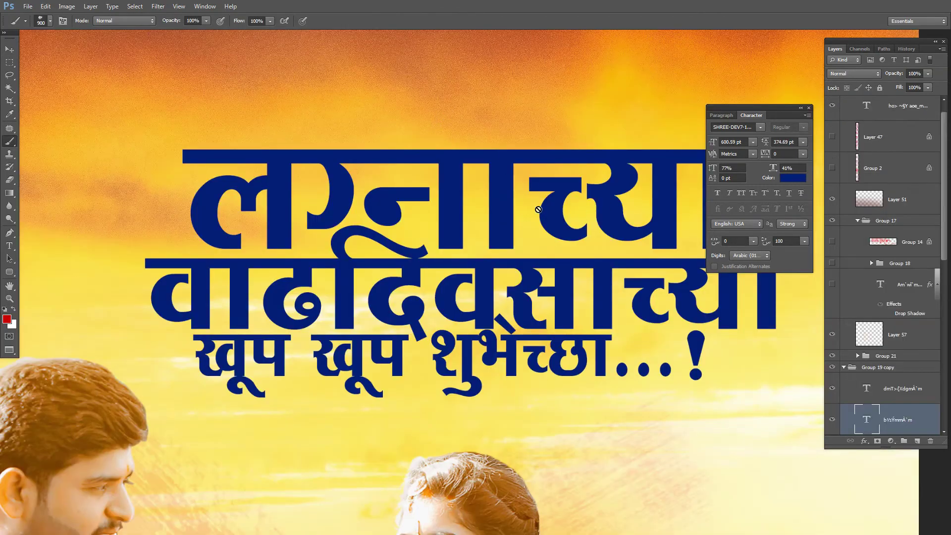
pyautogui.press('v')
pyautogui.click(793, 178)
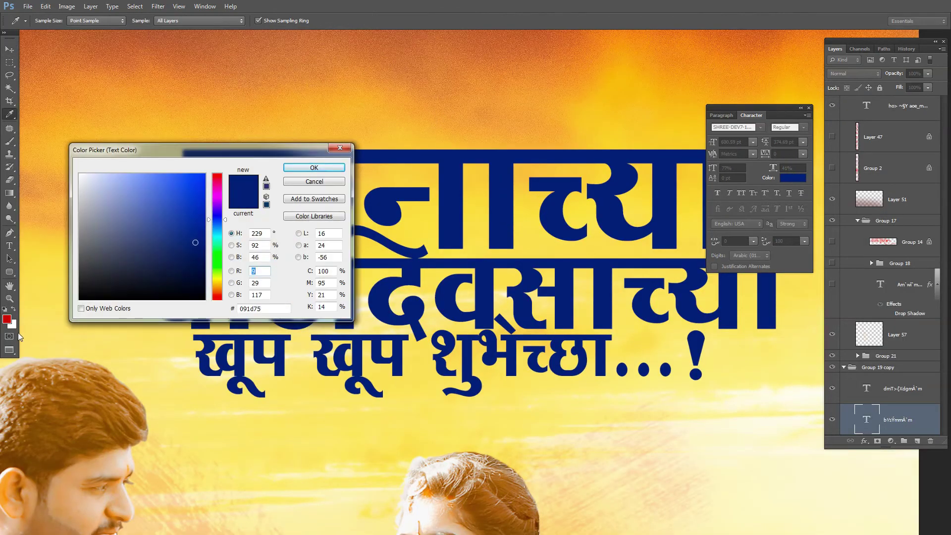
pyautogui.click(11, 320)
pyautogui.click(302, 169)
pyautogui.click(408, 252)
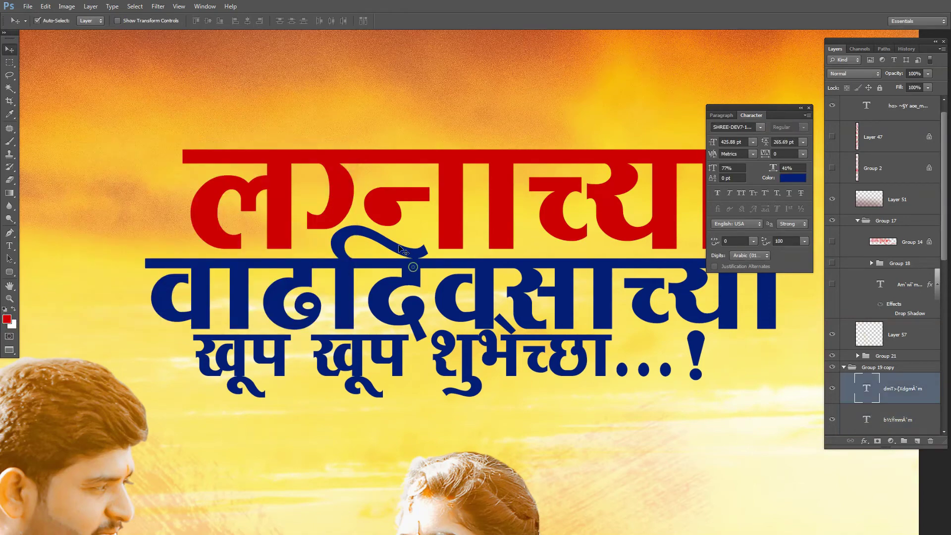
# Recolour the greeting's second line, वाढदिवसाच्या, to the matching red bc0005 sampled from the top line
pyautogui.click(8, 318)
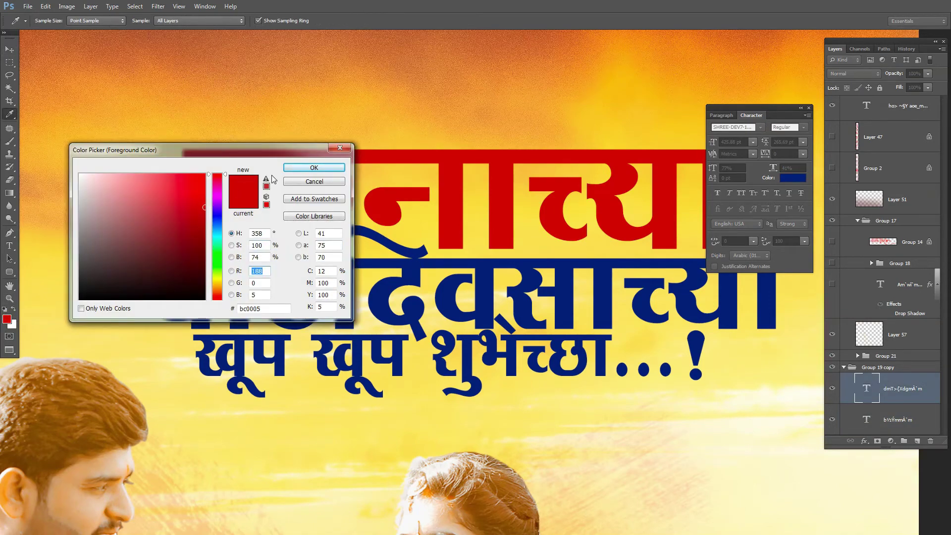
pyautogui.click(314, 169)
pyautogui.click(488, 298)
pyautogui.moveTo(945, 235); pyautogui.dragTo(946, 299)
pyautogui.click(897, 297)
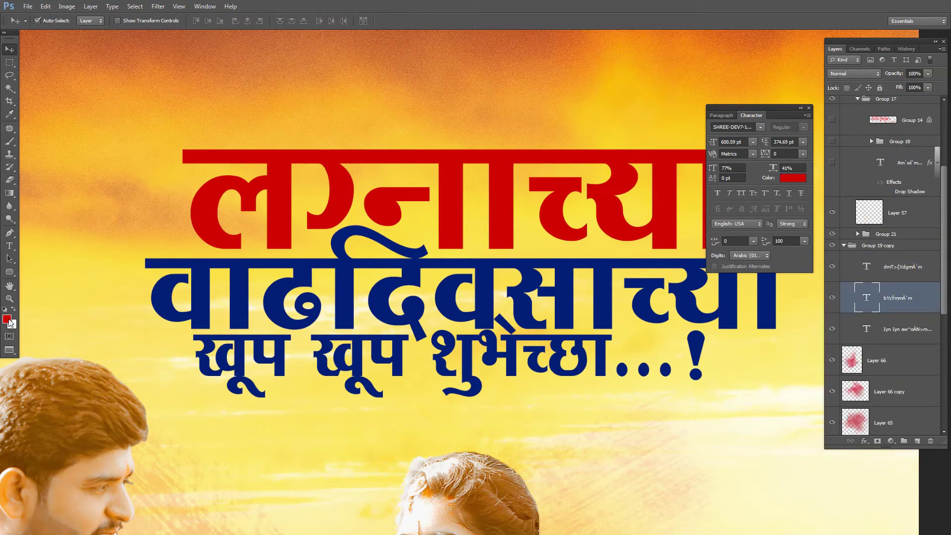
pyautogui.click(8, 321)
pyautogui.click(314, 168)
pyautogui.click(832, 266)
pyautogui.click(833, 267)
pyautogui.click(884, 268)
pyautogui.click(792, 179)
pyautogui.click(505, 208)
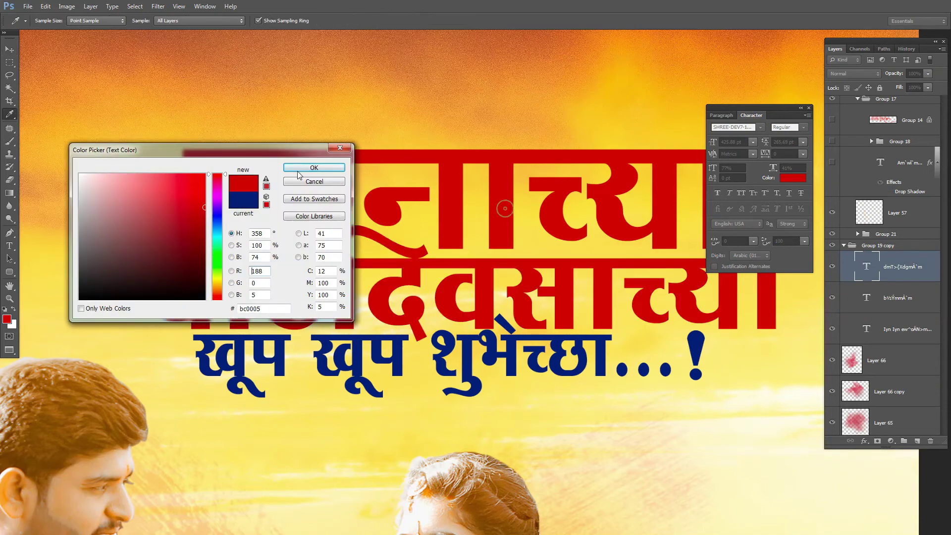
pyautogui.click(300, 169)
# Recolour the greeting's third line, खूप खूप शुभेच्छा...!, to the same red and collapse Group 19 copy
pyautogui.click(899, 297)
pyautogui.click(887, 336)
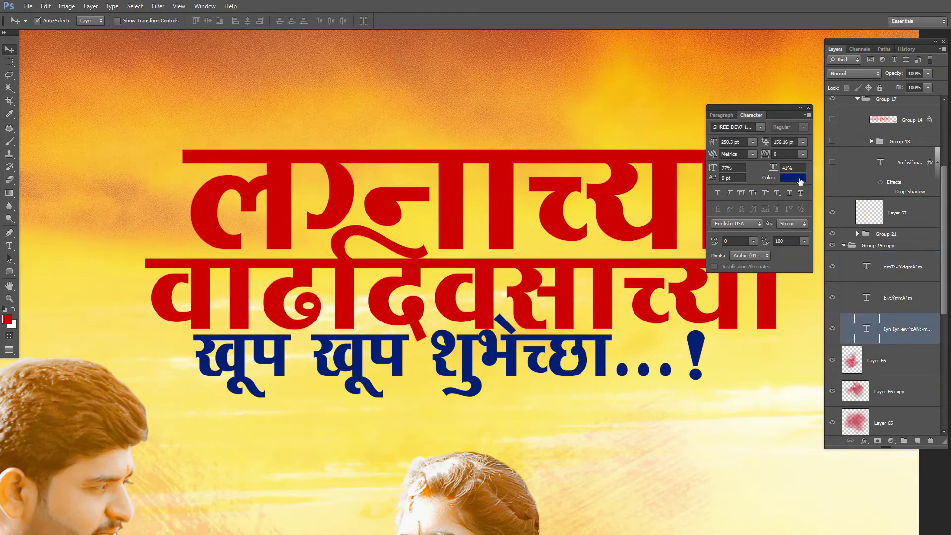
pyautogui.click(793, 178)
pyautogui.click(523, 298)
pyautogui.click(314, 168)
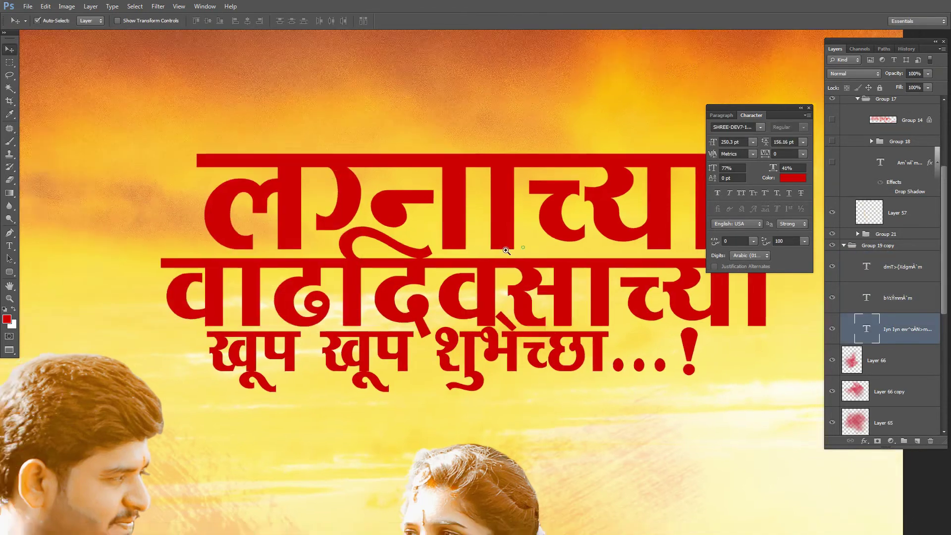
pyautogui.hotkey('ctrl', '-')
pyautogui.hotkey('ctrl', '-')
pyautogui.hotkey('ctrl', '-')
pyautogui.click(503, 213)
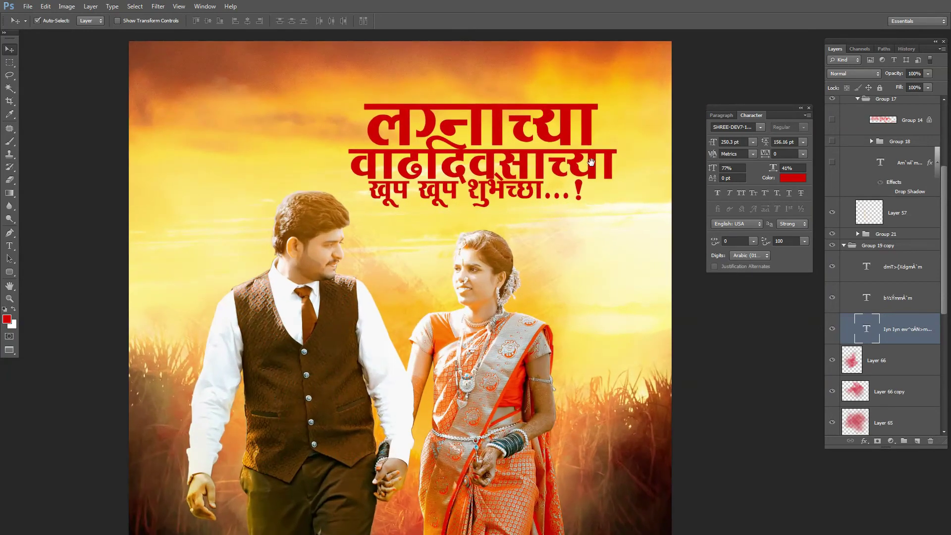
pyautogui.click(845, 245)
# Open the orange glow image IMG-20180422-WA0125.jpg and bring it into the poster as a layer above Group 19 copy
pyautogui.hotkey('ctrl', 'o')
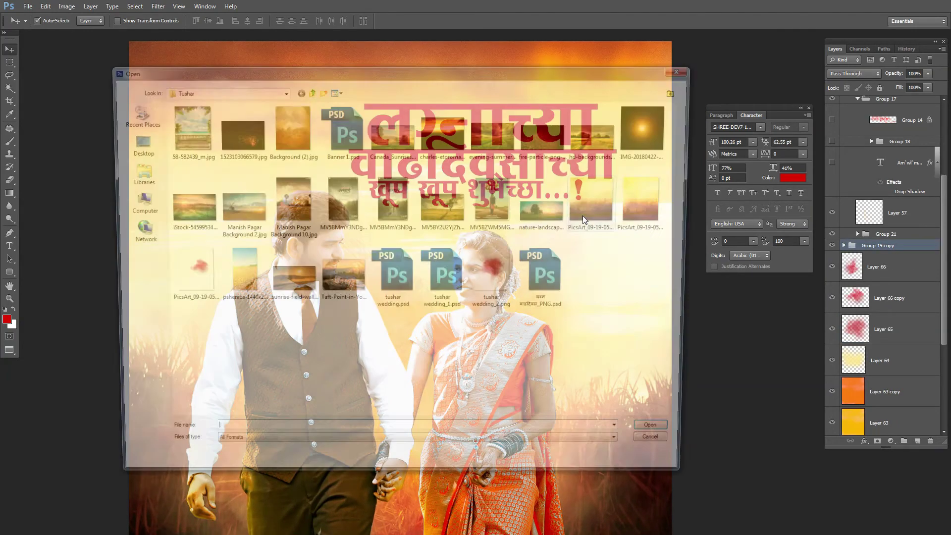
pyautogui.doubleClick(653, 131)
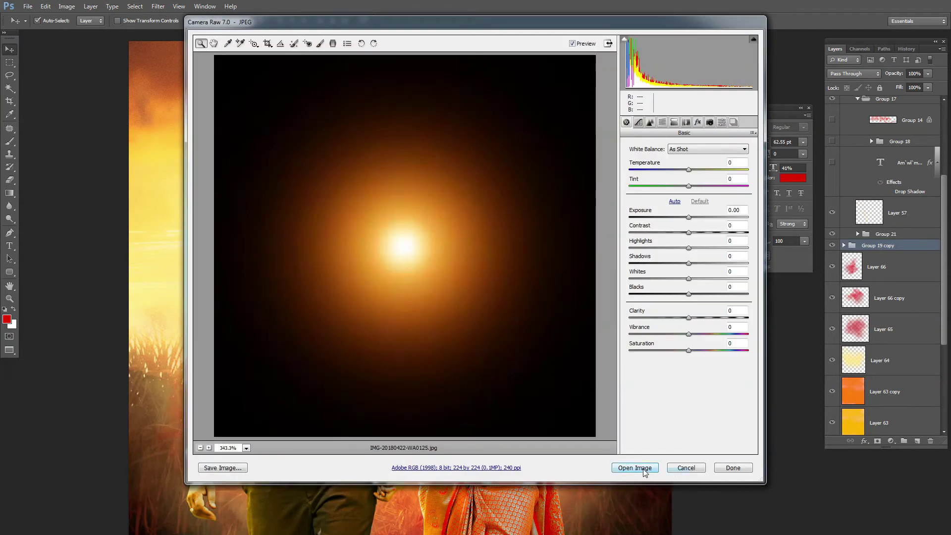
pyautogui.click(643, 471)
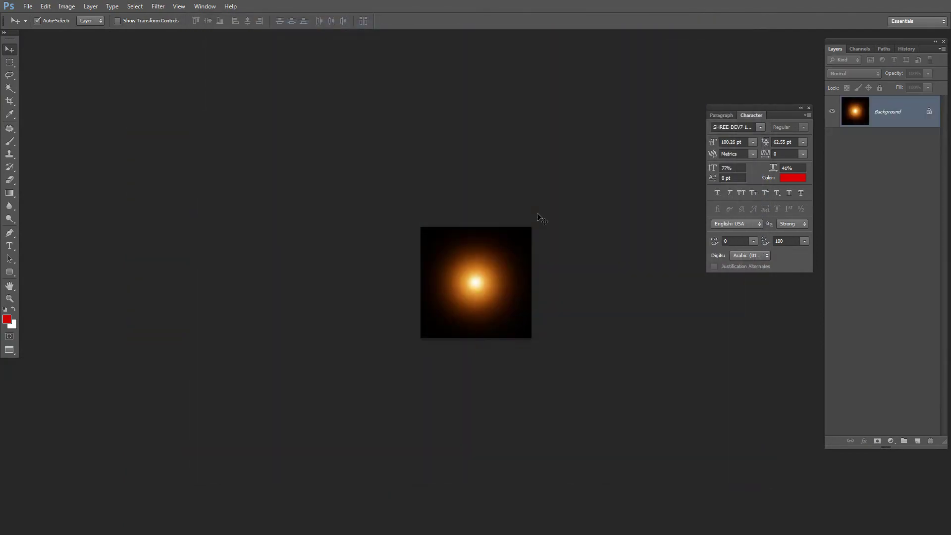
pyautogui.press('f')
pyautogui.press('f')
pyautogui.moveTo(292, 36); pyautogui.dragTo(303, 285)
pyautogui.moveTo(858, 113); pyautogui.dragTo(493, 198)
pyautogui.click(516, 227)
pyautogui.press('f')
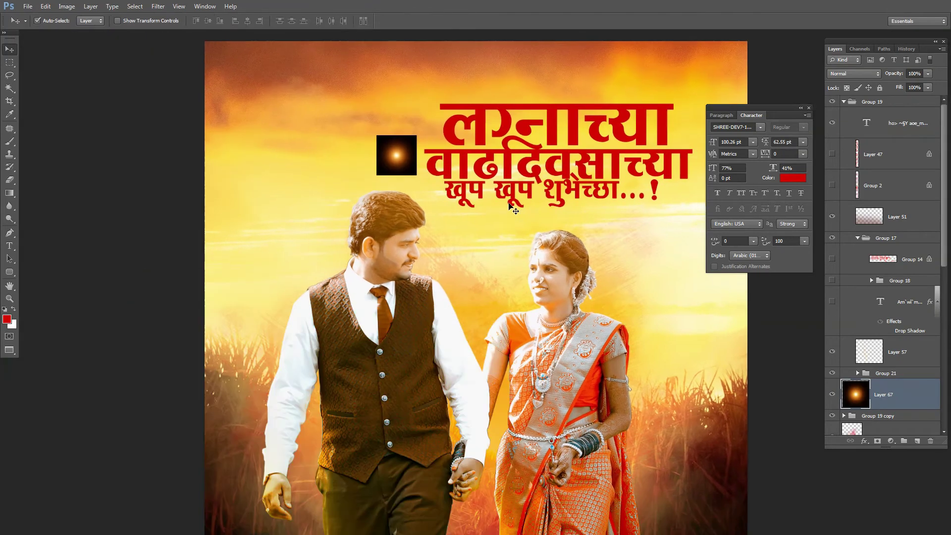
# Enlarge the glow over the greeting and set its blend mode to Screen
pyautogui.hotkey('ctrl', 't')
pyautogui.moveTo(409, 134); pyautogui.dragTo(410, 59)
pyautogui.moveTo(454, 184); pyautogui.dragTo(613, 188)
pyautogui.press('Return')
pyautogui.scroll(-3, 944, 248)
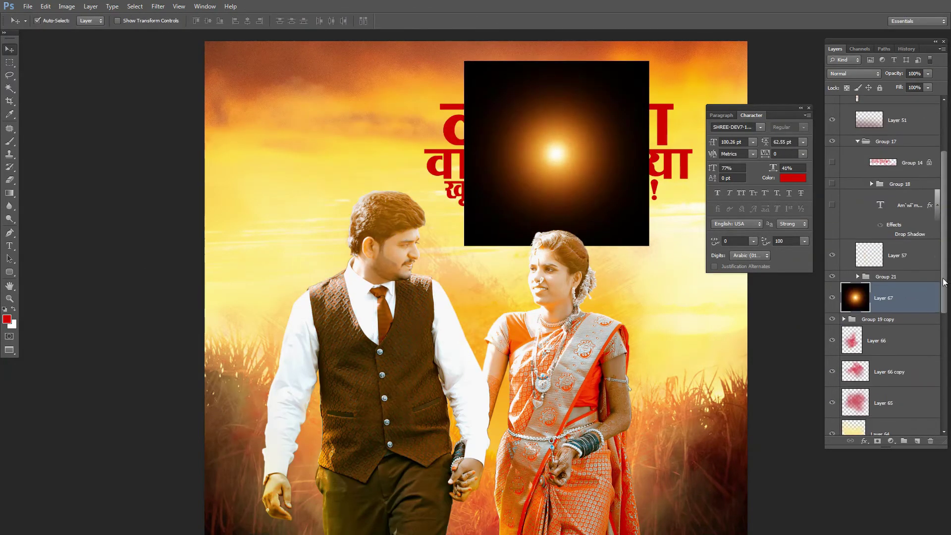
pyautogui.click(852, 73)
pyautogui.click(835, 163)
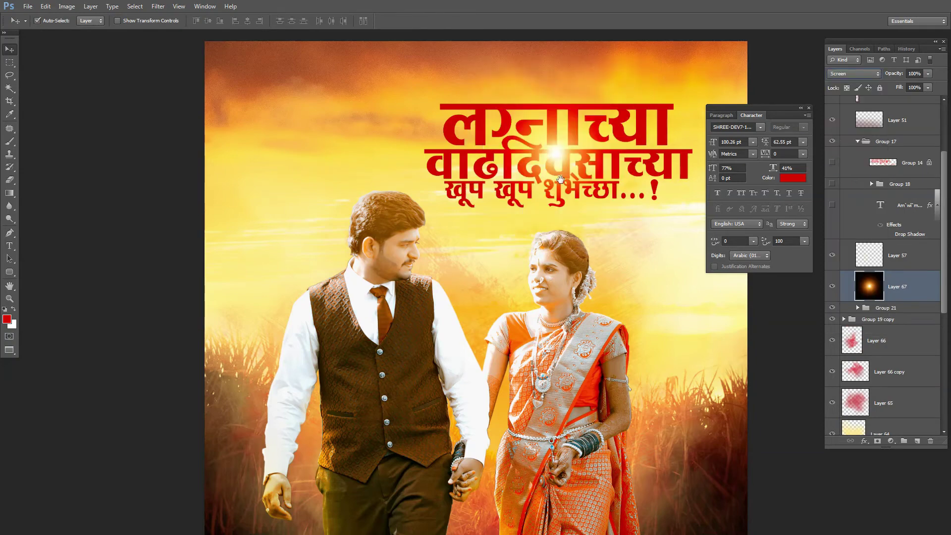
# Move the glow down to the horizon beside the bride and enlarge it slightly
pyautogui.hotkey('ctrl', 't')
pyautogui.moveTo(564, 240); pyautogui.dragTo(728, 460)
pyautogui.moveTo(673, 386); pyautogui.dragTo(568, 252)
pyautogui.moveTo(611, 293); pyautogui.dragTo(602, 297)
pyautogui.moveTo(648, 235); pyautogui.dragTo(675, 209)
# Duplicate the glow, shrink the copy on the top edge of the red headline and set its opacity to 67%
pyautogui.moveTo(643, 295); pyautogui.dragTo(498, 151)
pyautogui.press('Return')
pyautogui.hotkey('ctrl', 'j')
pyautogui.hotkey('ctrl', 't')
pyautogui.moveTo(565, 220); pyautogui.dragTo(528, 184)
pyautogui.moveTo(497, 156); pyautogui.dragTo(509, 124)
pyautogui.press('Return')
pyautogui.press('6')
pyautogui.scroll(-3, 510, 128)
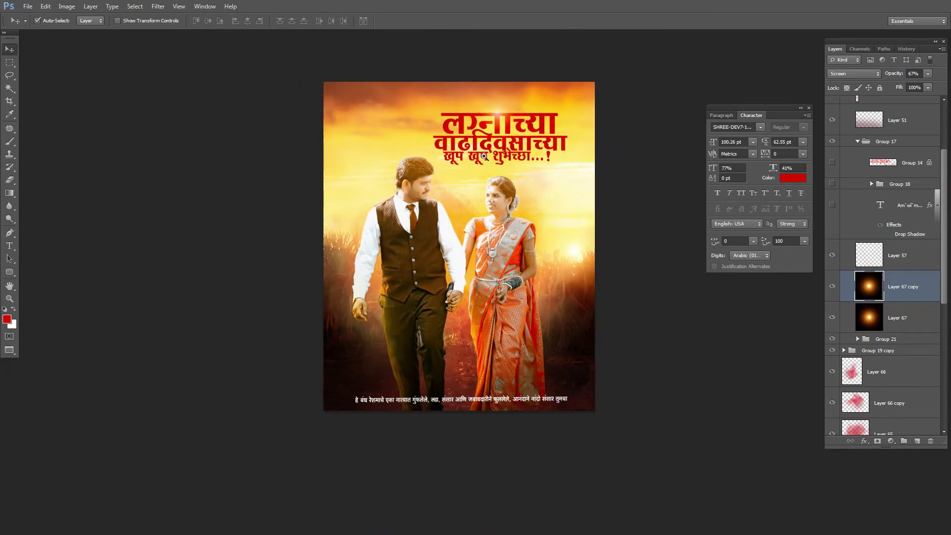
# Examine how the two glows blend around the headline and horizon, and collapse Group 17
pyautogui.scroll(5, 511, 132)
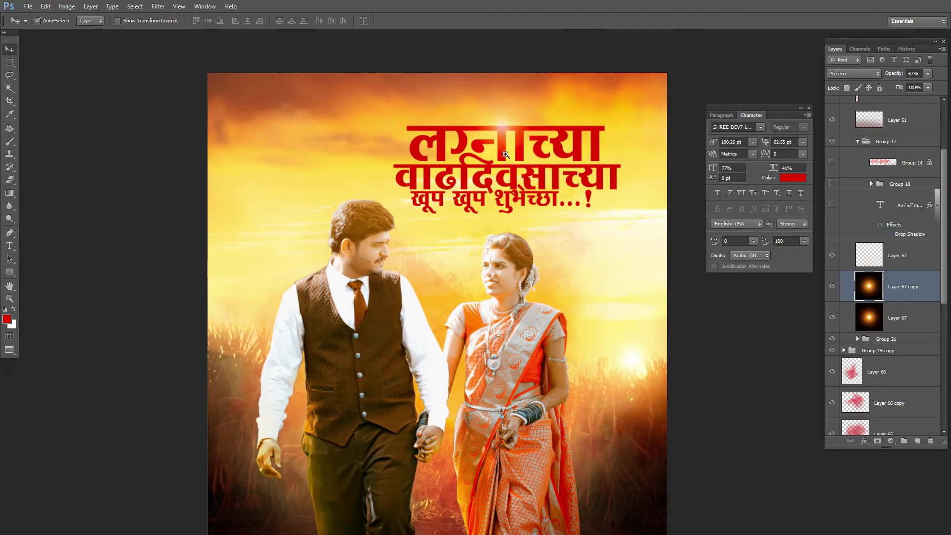
pyautogui.scroll(2, 515, 130)
pyautogui.scroll(3, 864, 238)
pyautogui.click(858, 238)
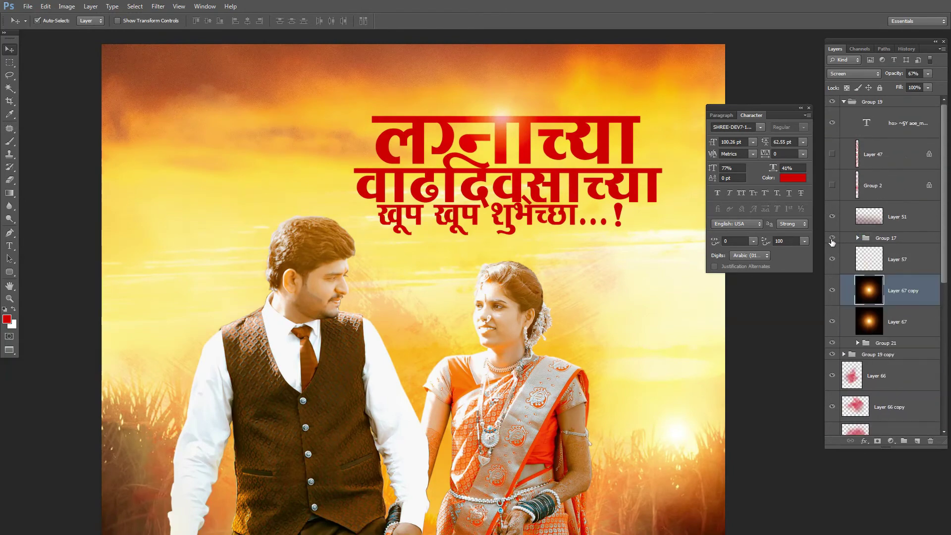
pyautogui.scroll(-1, 522, 209)
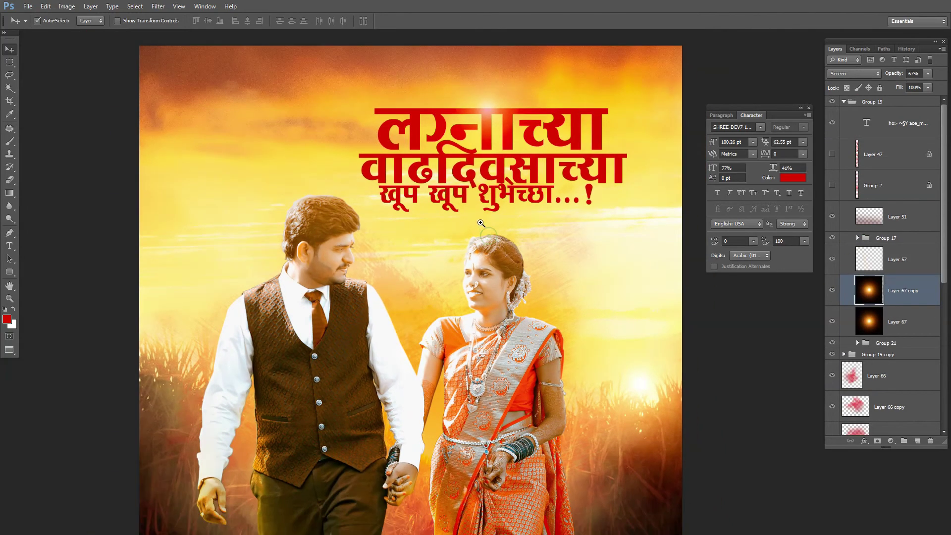
pyautogui.scroll(1, 522, 209)
# Sample a pale cream from the sky beside the bride and add a new layer above Layer 66 for brushwork
pyautogui.click(639, 238)
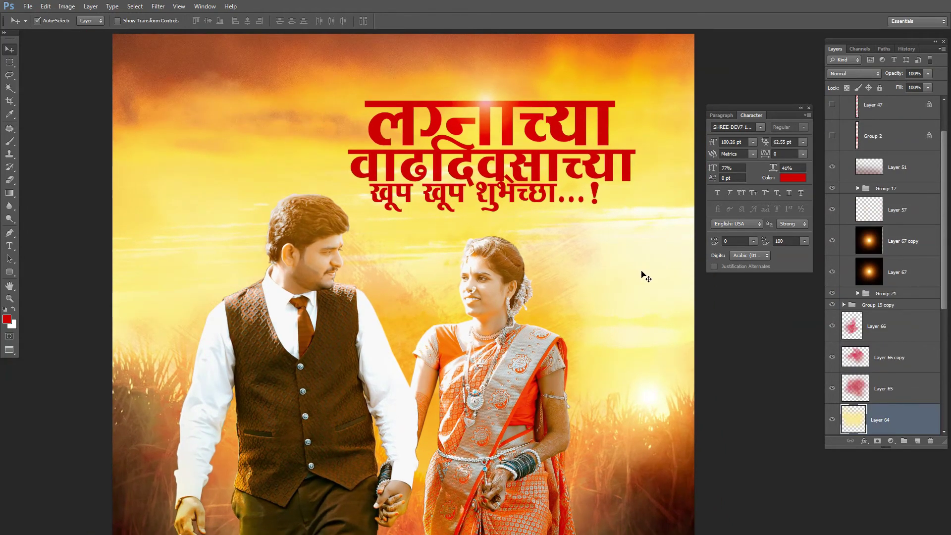
pyautogui.press('b')
pyautogui.keyDown('alt'); pyautogui.click(651, 257); pyautogui.keyUp('alt')
pyautogui.press('v')
pyautogui.click(877, 324)
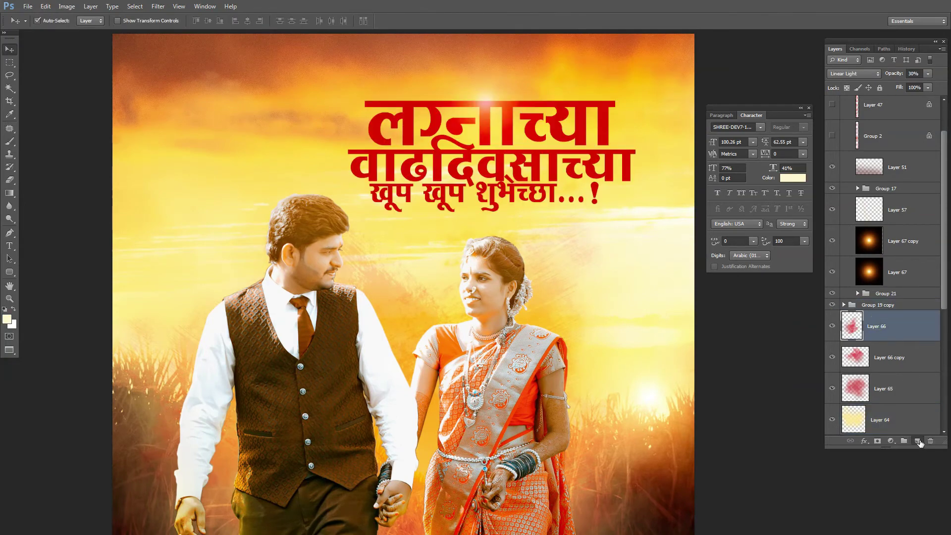
pyautogui.click(918, 441)
pyautogui.press('b')
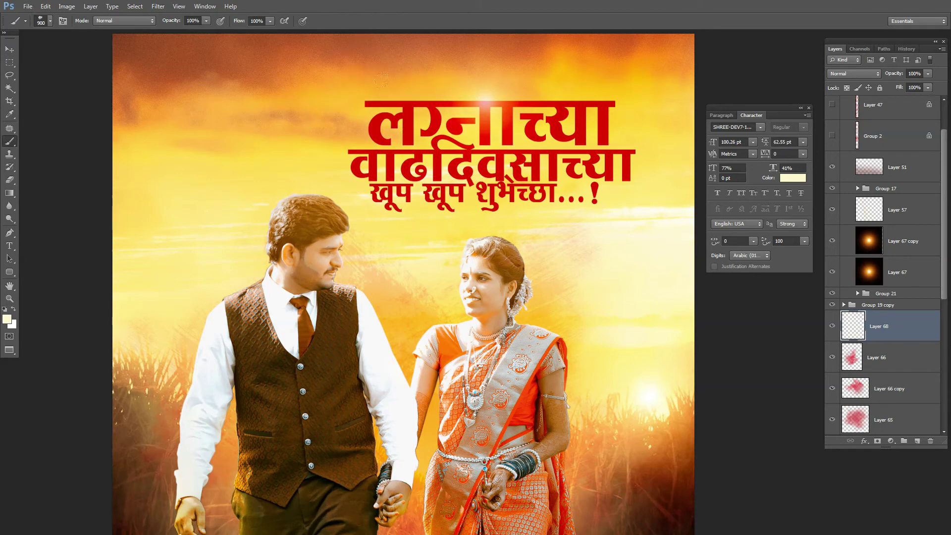
# Paint a soft pale-yellow haze behind the red greeting on Layer 68, reducing the brush size to 500
pyautogui.click(543, 119)
pyautogui.click(481, 94)
pyautogui.click(634, 141)
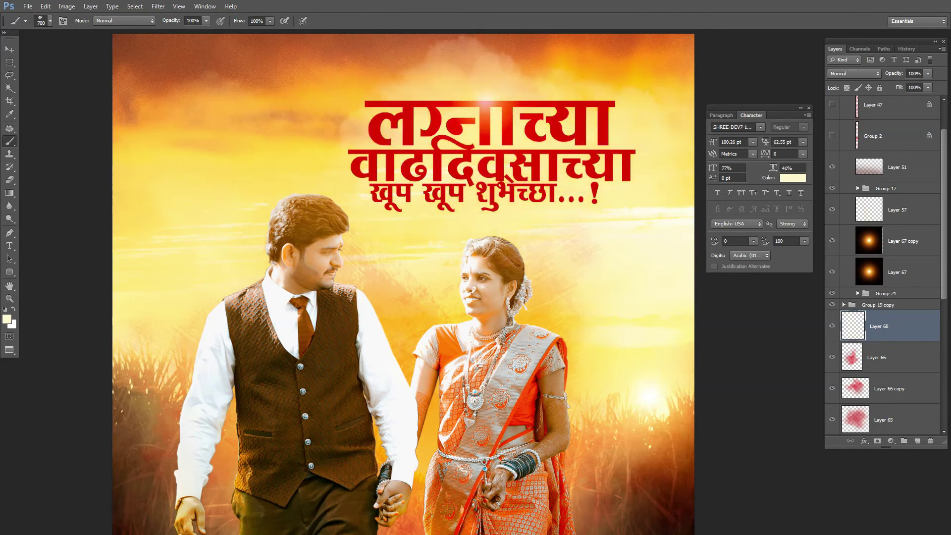
pyautogui.click(556, 94)
pyautogui.click(540, 99)
pyautogui.moveTo(385, 115); pyautogui.dragTo(386, 175)
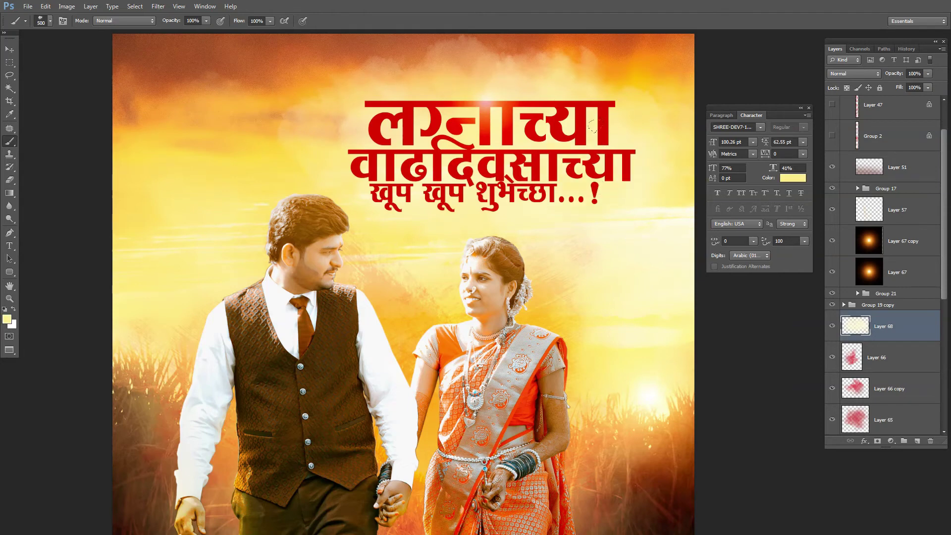
pyautogui.moveTo(538, 134); pyautogui.dragTo(526, 177)
# Inspect Layer 68's painted haze in isolation, restore the other layers and choose a yellow foreground colour
pyautogui.press('e')
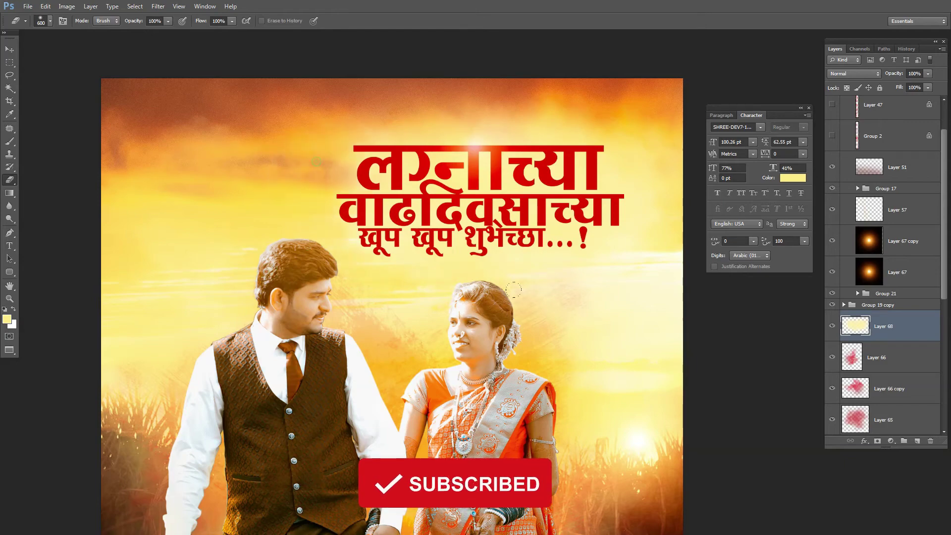
pyautogui.keyDown('alt'); pyautogui.click(832, 327); pyautogui.keyUp('alt')
pyautogui.press('b')
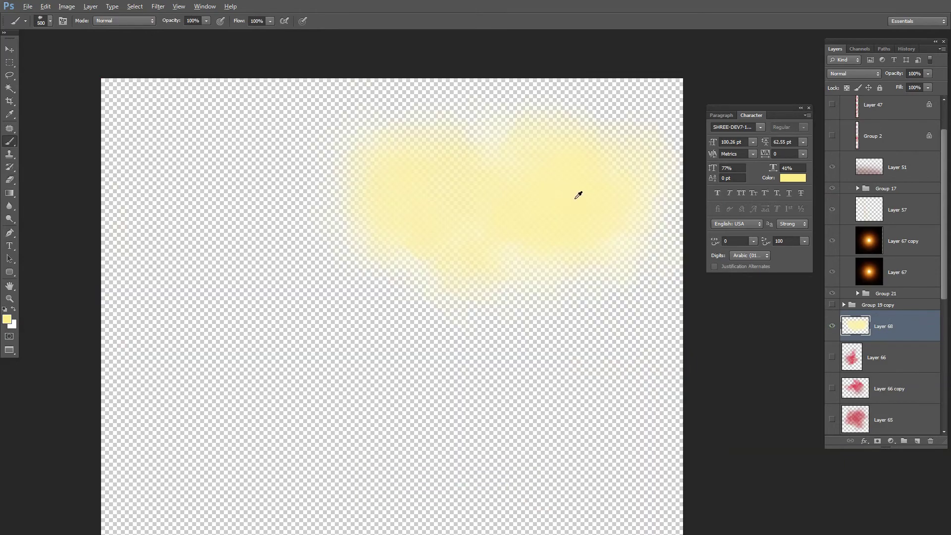
pyautogui.keyDown('alt'); pyautogui.click(832, 326); pyautogui.keyUp('alt')
pyautogui.click(7, 319)
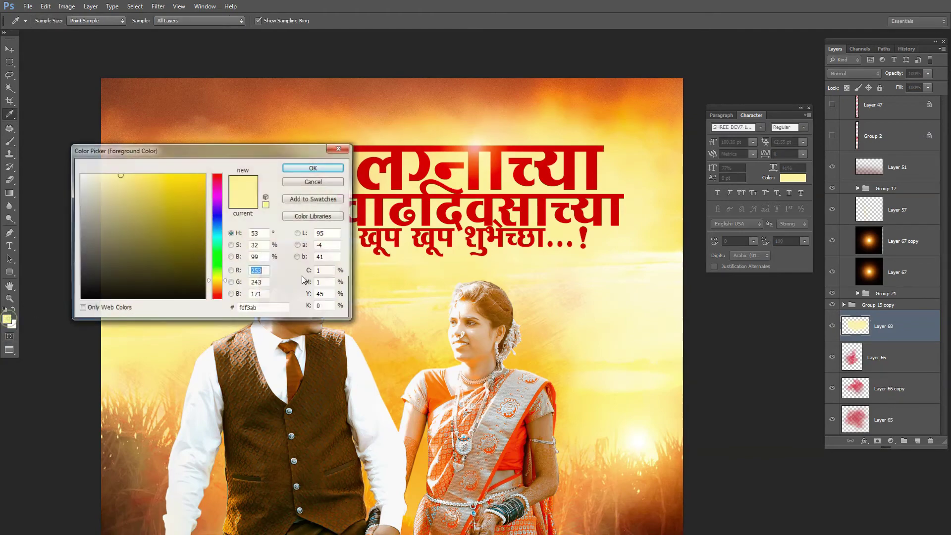
pyautogui.click(301, 168)
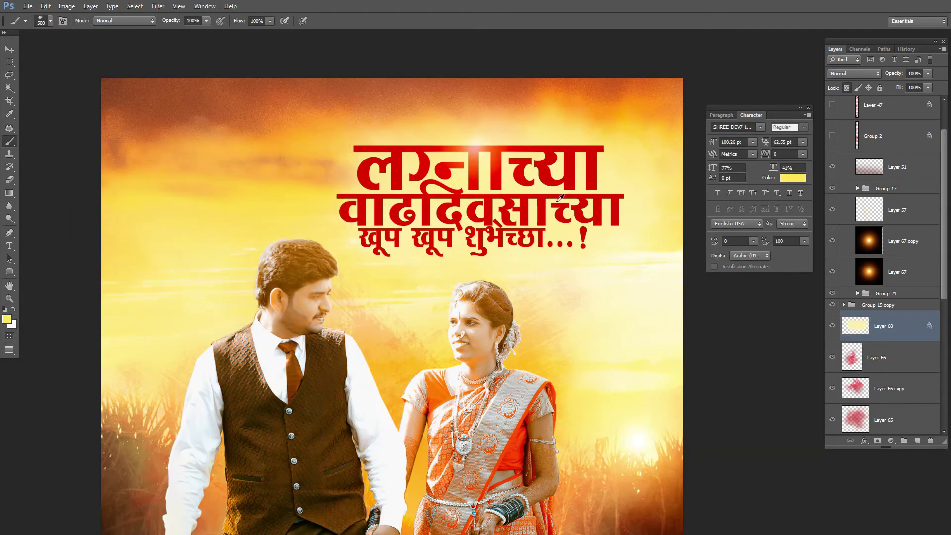
# Brighten the Layer 68 haze with Curves, mapping input 218 to output 255, and raise its Hue/Saturation lightness to +25
pyautogui.moveTo(560, 198); pyautogui.dragTo(545, 183)
pyautogui.hotkey('ctrl', 'm')
pyautogui.moveTo(222, 318); pyautogui.dragTo(207, 323)
pyautogui.click(266, 155)
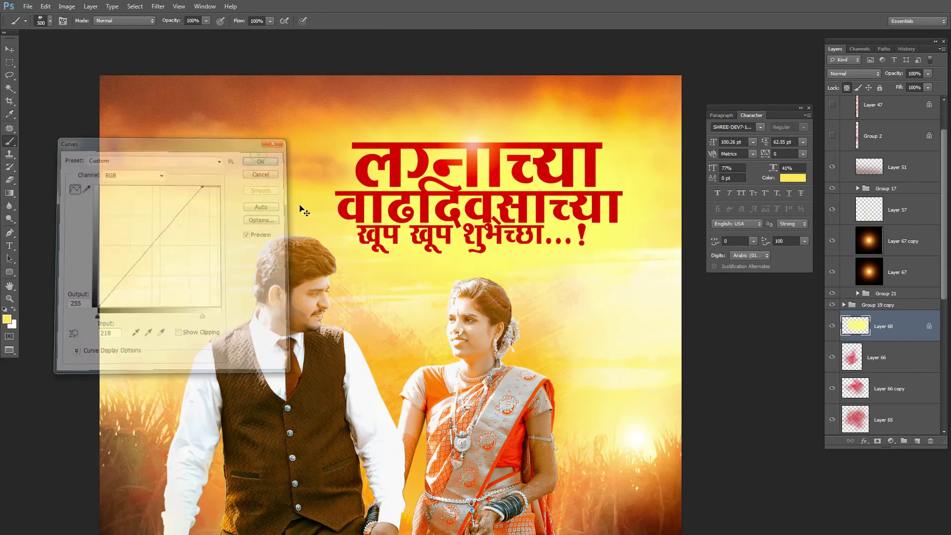
pyautogui.hotkey('ctrl', 'u')
pyautogui.moveTo(749, 179); pyautogui.dragTo(767, 179)
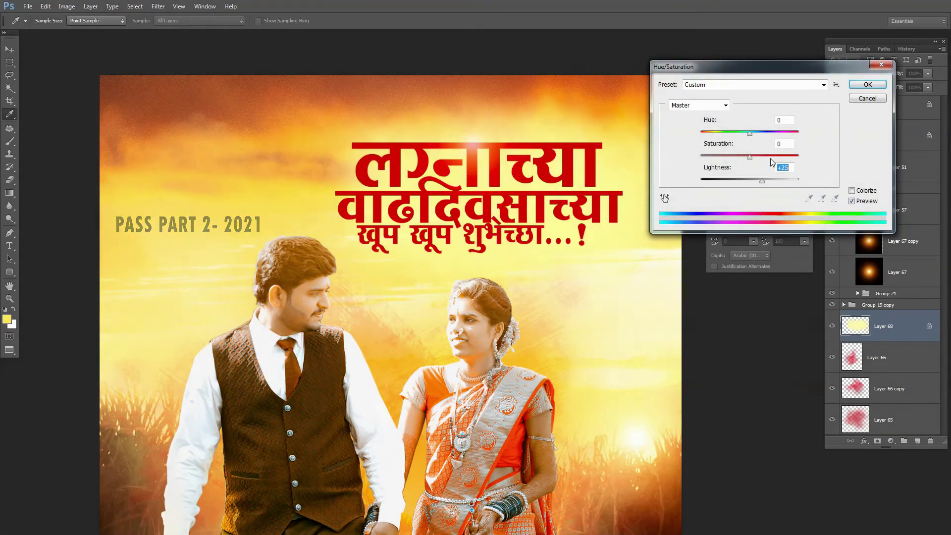
pyautogui.click(868, 85)
# Examine the whole poster and its layer stack, checking the hidden Group 2 and Layer 47 side strips
pyautogui.moveTo(556, 173); pyautogui.dragTo(546, 145)
pyautogui.moveTo(942, 137); pyautogui.dragTo(940, 110)
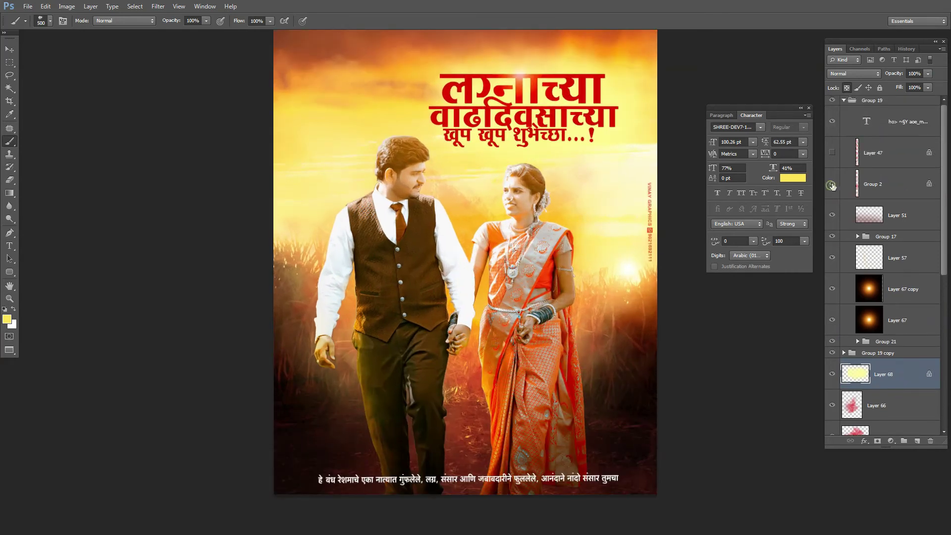
pyautogui.click(862, 156)
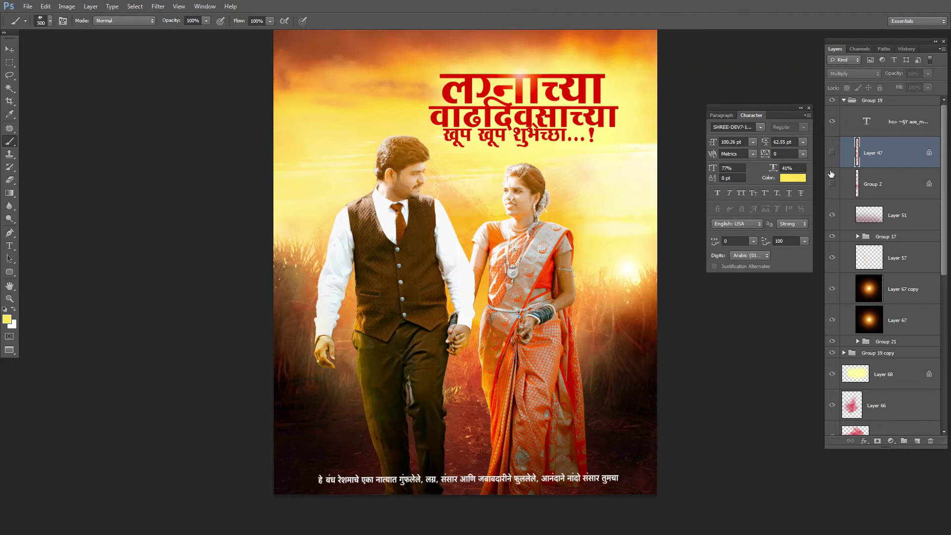
pyautogui.moveTo(582, 225); pyautogui.dragTo(578, 252)
pyautogui.moveTo(945, 131); pyautogui.dragTo(948, 283)
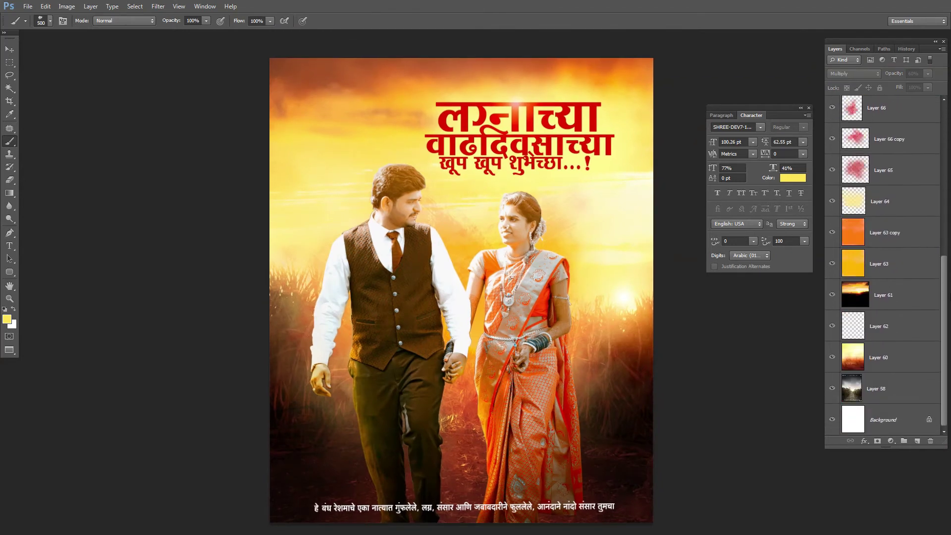
pyautogui.scroll(5, 887, 266)
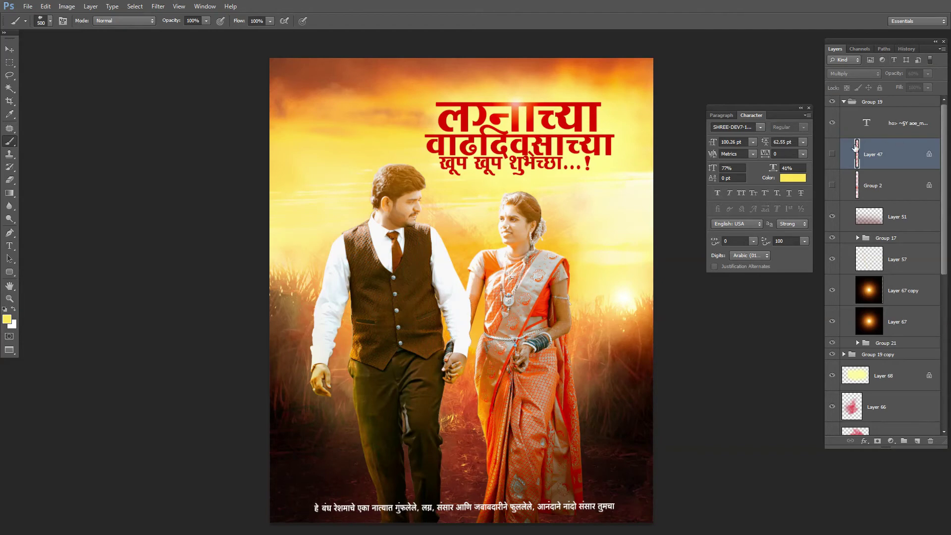
pyautogui.scroll(-8, 842, 198)
pyautogui.scroll(6, 842, 199)
pyautogui.moveTo(581, 207)
pyautogui.mouseDown()
pyautogui.moveTo(582, 155)
pyautogui.moveTo(578, 193)
pyautogui.mouseUp()
pyautogui.moveTo(562, 231)
pyautogui.mouseDown()
pyautogui.moveTo(580, 226)
pyautogui.moveTo(555, 229)
pyautogui.mouseUp()
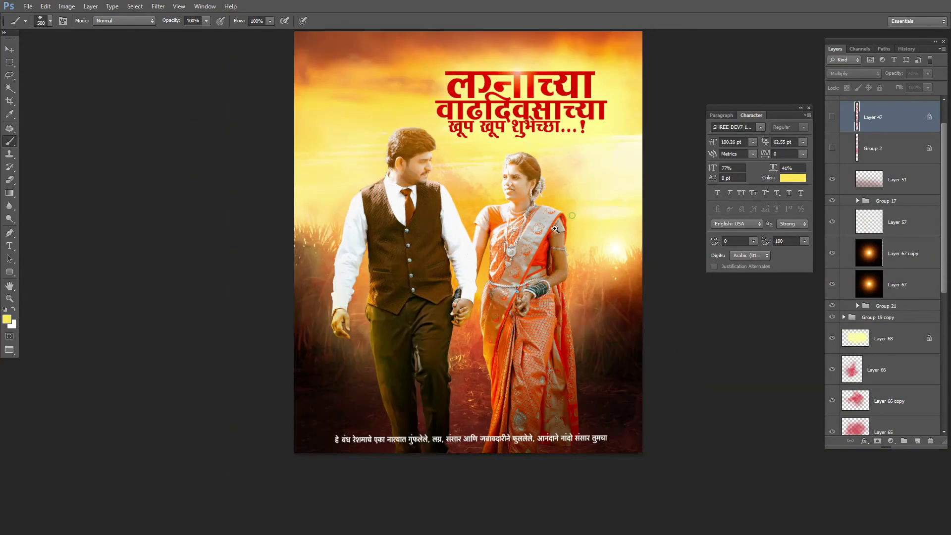
# Move Layer 60 up the stack to directly above Layer 63 copy and compare the background with and without it
pyautogui.keyDown('ctrl'); pyautogui.click(528, 305); pyautogui.keyUp('ctrl')
pyautogui.moveTo(541, 103); pyautogui.dragTo(558, 233)
pyautogui.moveTo(533, 321); pyautogui.dragTo(588, 208)
pyautogui.scroll(-5, 871, 211)
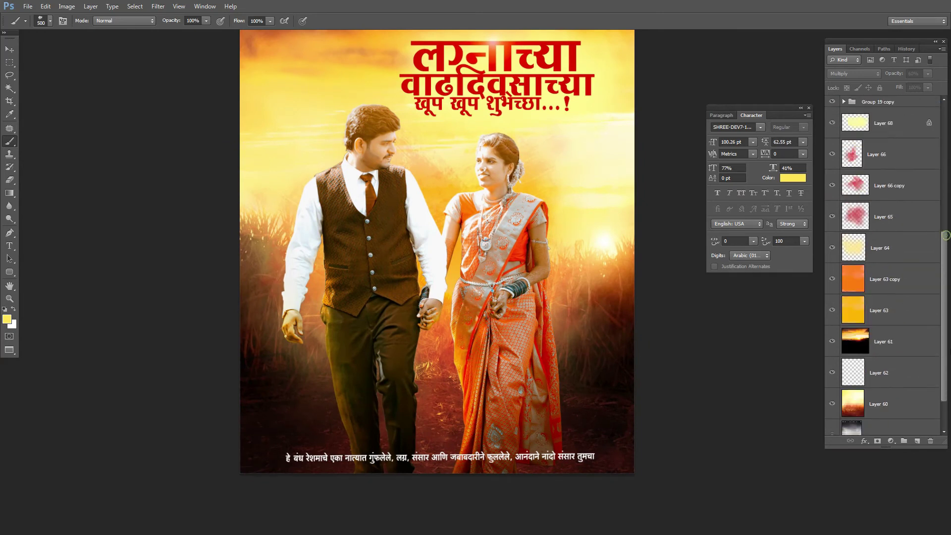
pyautogui.click(833, 296)
pyautogui.click(834, 295)
pyautogui.click(878, 289)
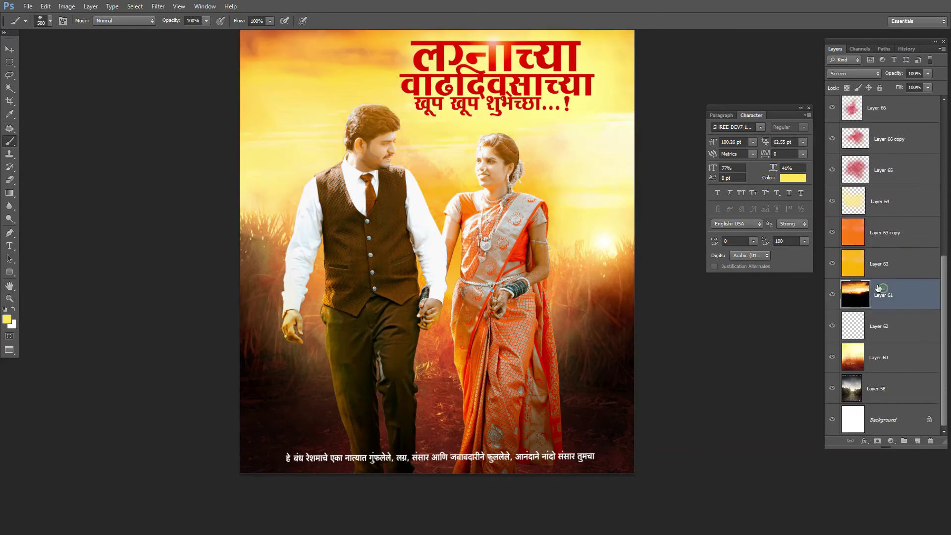
pyautogui.click(832, 357)
pyautogui.click(833, 357)
pyautogui.moveTo(864, 358); pyautogui.dragTo(867, 331)
pyautogui.hotkey('ctrl', ']')
pyautogui.hotkey('ctrl', ']')
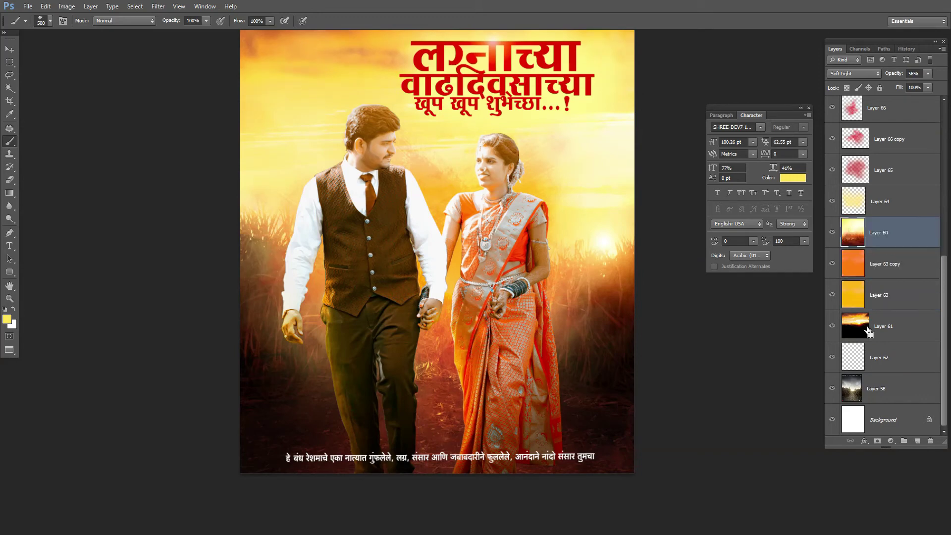
pyautogui.click(832, 234)
pyautogui.click(832, 234)
# Isolate Layer 65, sample its crimson haze as the foreground colour and restore the other layers
pyautogui.scroll(-3, 510, 339)
pyautogui.moveTo(526, 354); pyautogui.dragTo(494, 356)
pyautogui.scroll(1, 519, 257)
pyautogui.moveTo(518, 234); pyautogui.dragTo(519, 262)
pyautogui.scroll(1, 519, 262)
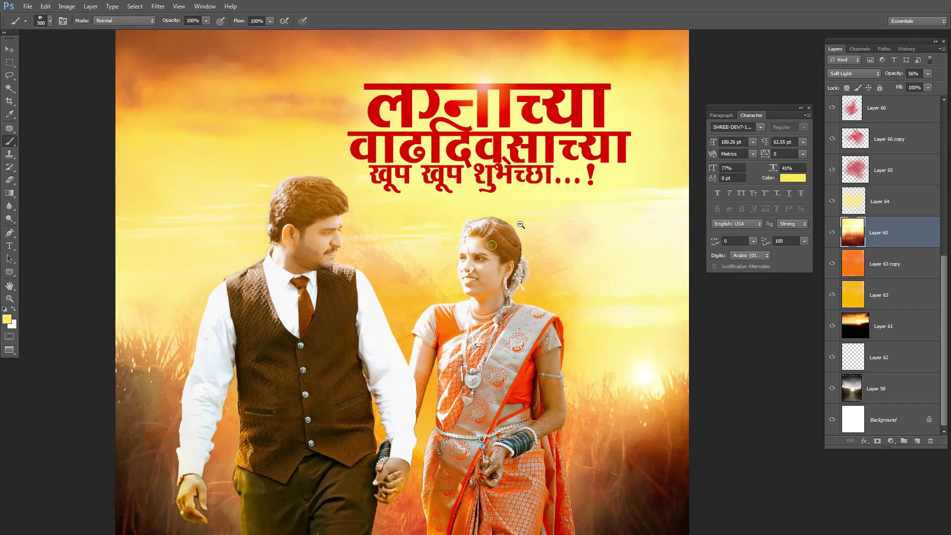
pyautogui.click(857, 170)
pyautogui.keyDown('alt'); pyautogui.click(832, 169); pyautogui.keyUp('alt')
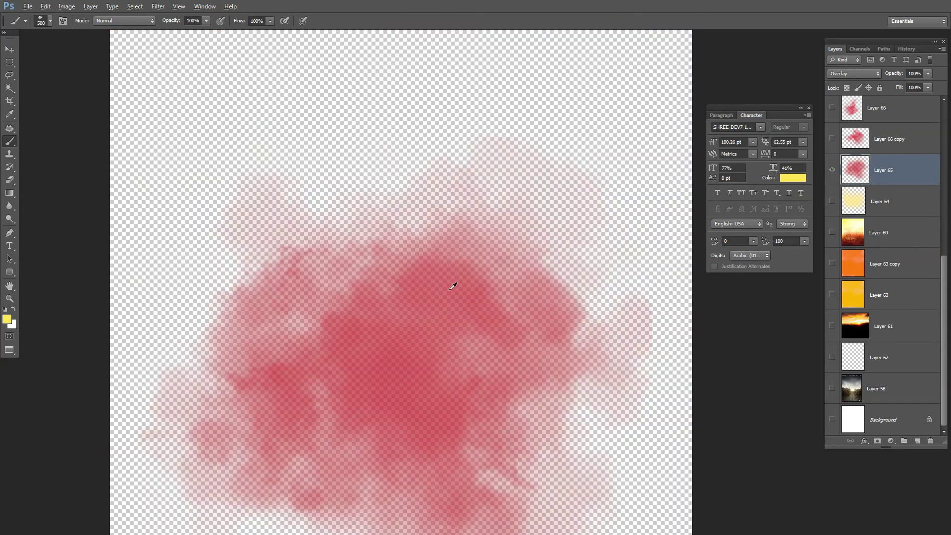
pyautogui.keyDown('alt'); pyautogui.click(436, 303); pyautogui.keyUp('alt')
pyautogui.keyDown('alt'); pyautogui.click(833, 173); pyautogui.keyUp('alt')
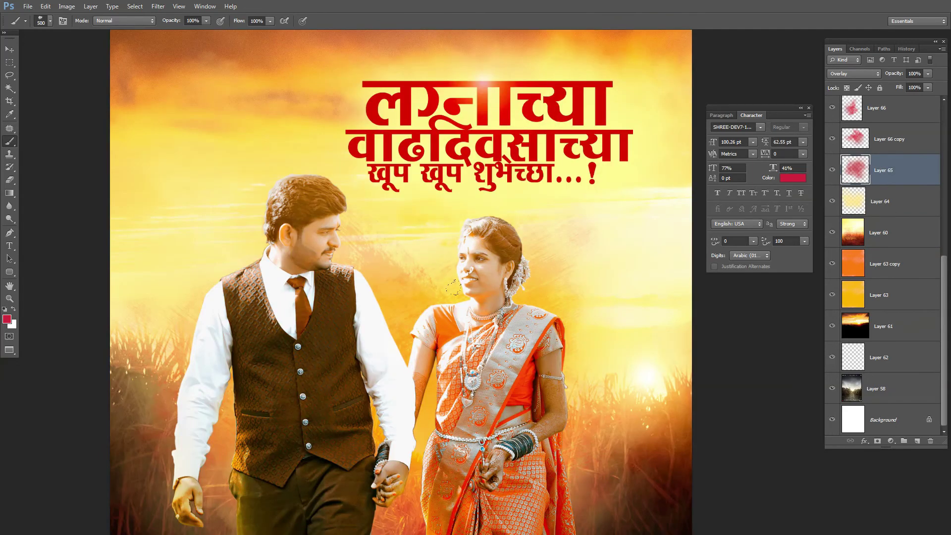
# Add a new layer above Layer 65 and paint soft crimson haze around the couple and lower background with a 700 brush
pyautogui.click(918, 441)
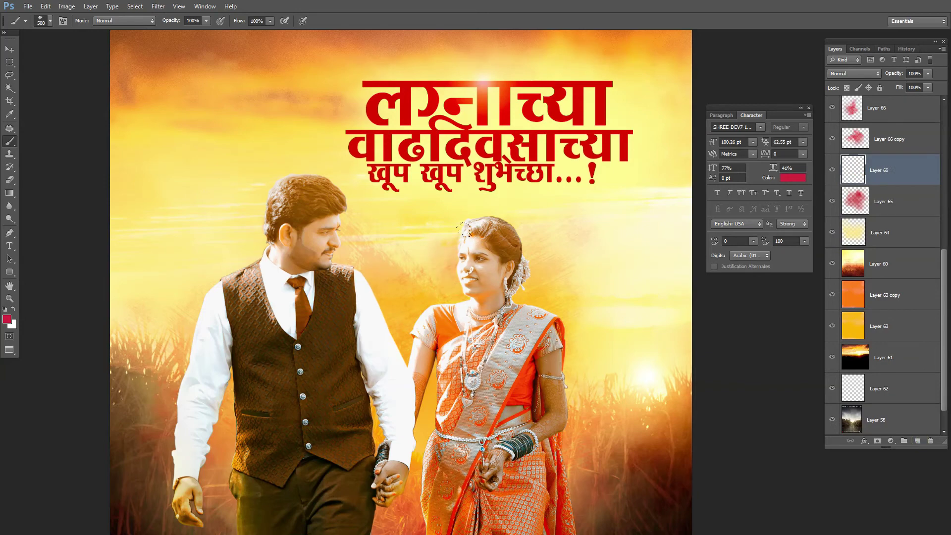
pyautogui.press(']')
pyautogui.press(']')
pyautogui.moveTo(443, 281)
pyautogui.mouseDown()
pyautogui.moveTo(533, 293)
pyautogui.moveTo(575, 325)
pyautogui.moveTo(396, 421)
pyautogui.moveTo(134, 348)
pyautogui.moveTo(237, 248)
pyautogui.moveTo(143, 366)
pyautogui.mouseUp()
pyautogui.moveTo(261, 493); pyautogui.dragTo(311, 334)
pyautogui.scroll(-1, 308, 334)
pyautogui.moveTo(218, 384)
pyautogui.mouseDown()
pyautogui.moveTo(256, 318)
pyautogui.moveTo(235, 463)
pyautogui.moveTo(273, 490)
pyautogui.mouseUp()
pyautogui.scroll(-2, 464, 355)
pyautogui.moveTo(524, 284)
pyautogui.mouseDown()
pyautogui.moveTo(554, 347)
pyautogui.moveTo(540, 392)
pyautogui.mouseUp()
pyautogui.moveTo(324, 422)
pyautogui.mouseDown()
pyautogui.moveTo(446, 287)
pyautogui.moveTo(476, 288)
pyautogui.mouseUp()
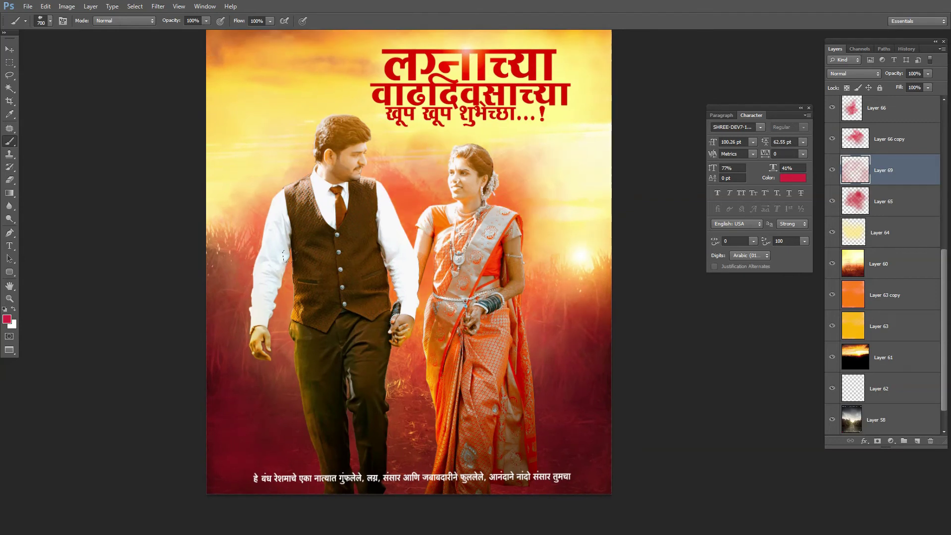
# Step through blending modes for the new crimson haze layer, settling on Hard Light at 50% opacity
pyautogui.moveTo(554, 140); pyautogui.dragTo(530, 178)
pyautogui.press('Down')
pyautogui.press('Down')
pyautogui.press('Down')
pyautogui.press('Down')
pyautogui.press('Down')
pyautogui.press('Down')
pyautogui.press('Down')
pyautogui.press('Down')
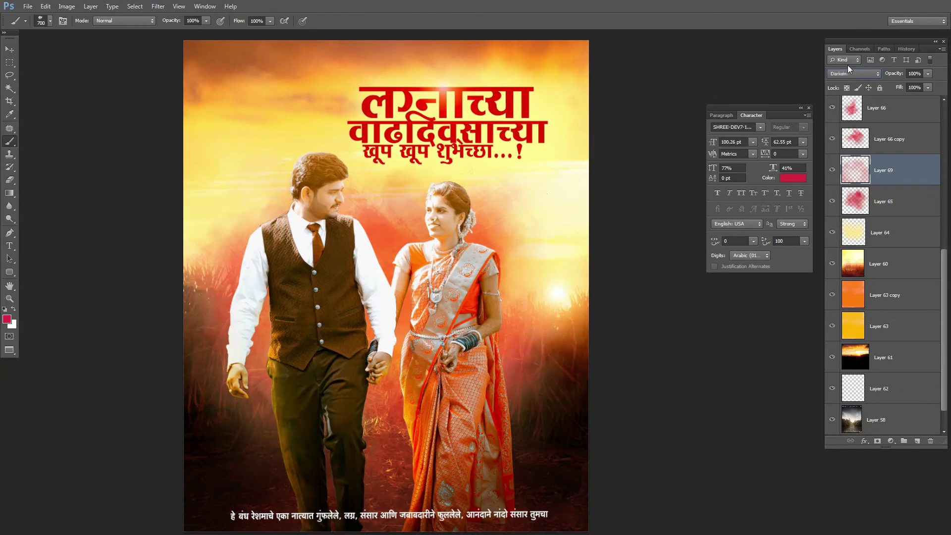
pyautogui.press('Down')
pyautogui.press('Down')
pyautogui.press('Down')
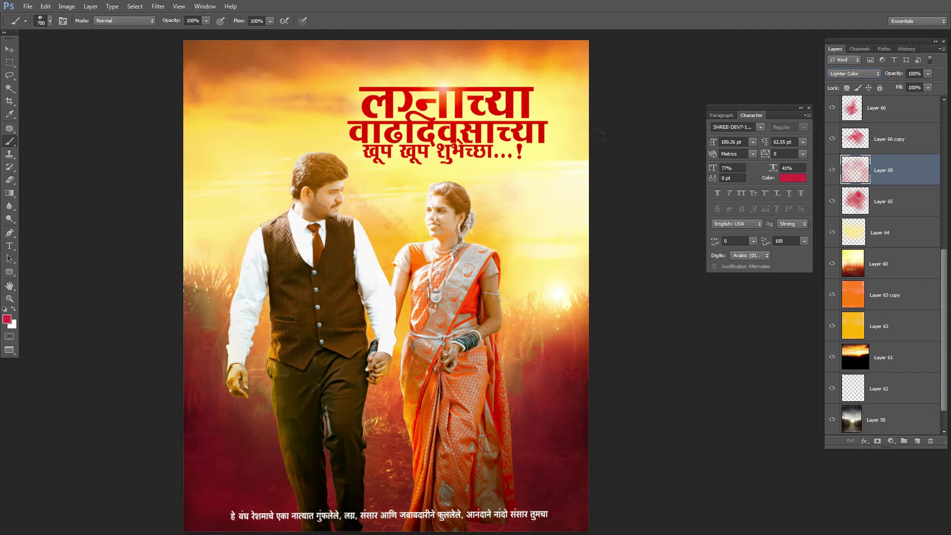
pyautogui.press('Down')
pyautogui.press('Down')
pyautogui.press('Down')
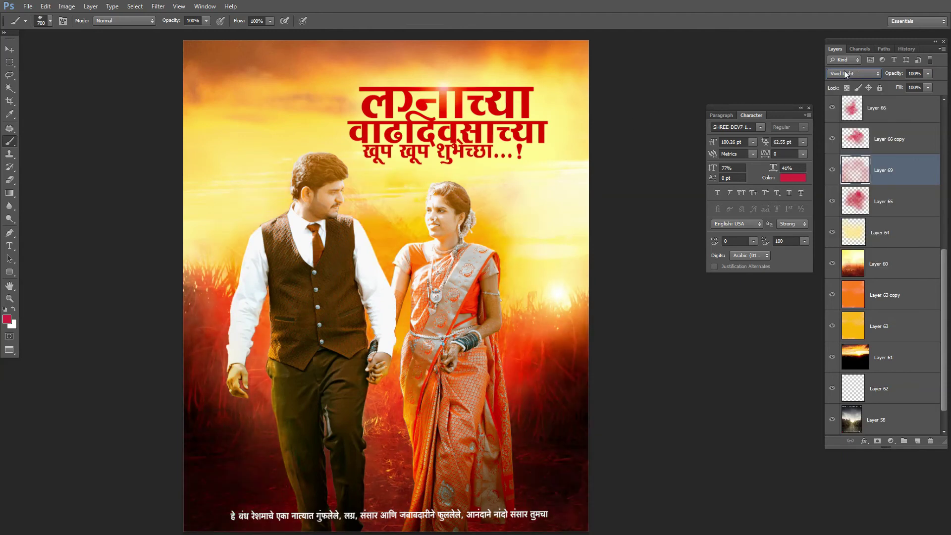
pyautogui.moveTo(528, 250); pyautogui.dragTo(529, 247)
pyautogui.press('v')
pyautogui.press('5')
# Compare the poster with and without the Layer 69 crimson haze, and examine the overall glow around the couple and greeting
pyautogui.moveTo(509, 297); pyautogui.dragTo(510, 259)
pyautogui.click(832, 170)
pyautogui.click(832, 170)
pyautogui.click(833, 170)
pyautogui.click(831, 171)
pyautogui.scroll(-3, 478, 213)
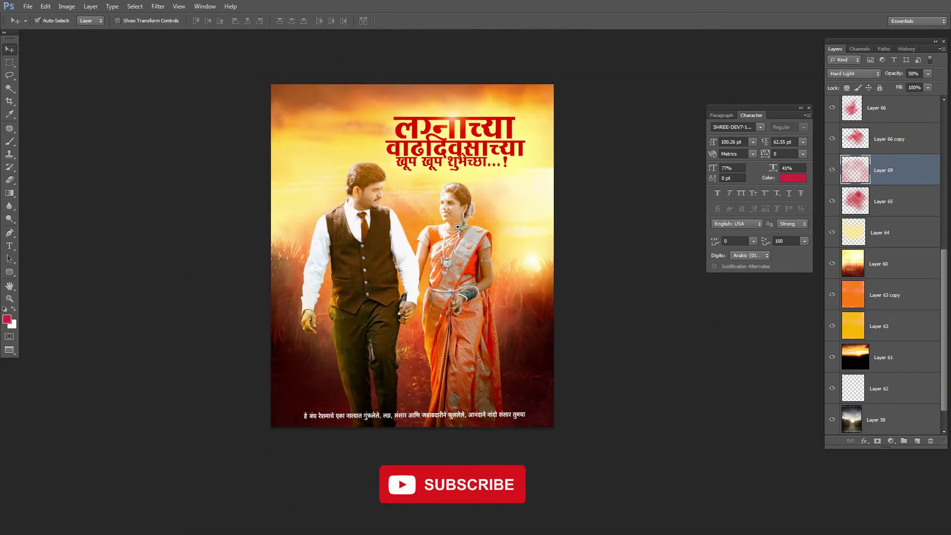
pyautogui.scroll(3, 499, 168)
pyautogui.moveTo(500, 152); pyautogui.dragTo(512, 189)
pyautogui.moveTo(456, 160); pyautogui.dragTo(497, 149)
pyautogui.moveTo(535, 186); pyautogui.dragTo(469, 229)
pyautogui.moveTo(552, 240); pyautogui.dragTo(534, 184)
pyautogui.moveTo(499, 156); pyautogui.dragTo(513, 171)
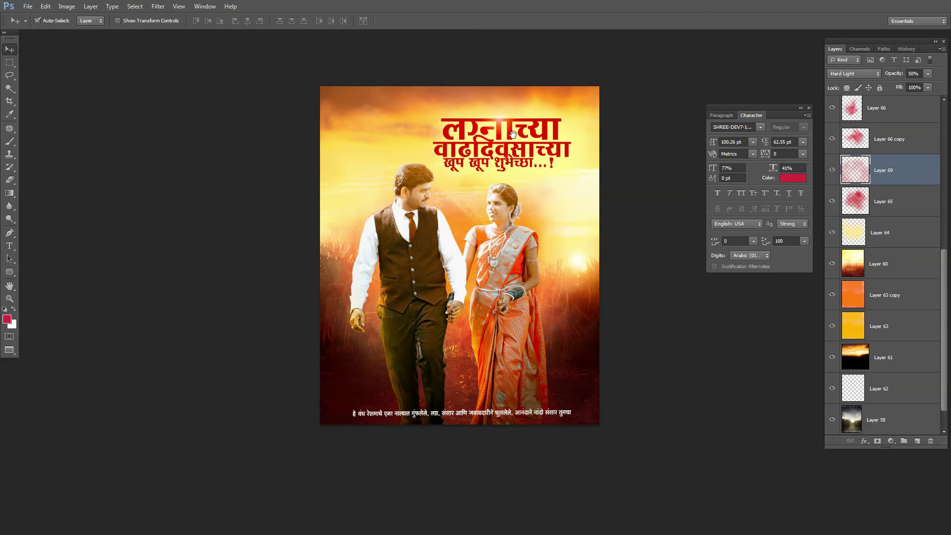
# Show the hidden three-line tagline in Group 17, adjust its size and centre it above the red greeting
pyautogui.scroll(1, 513, 134)
pyautogui.scroll(10, 944, 237)
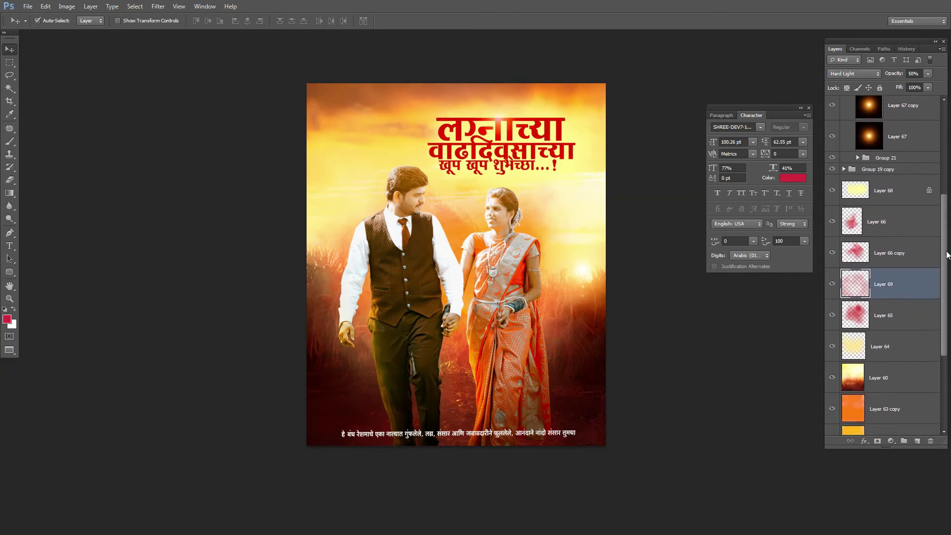
pyautogui.click(859, 343)
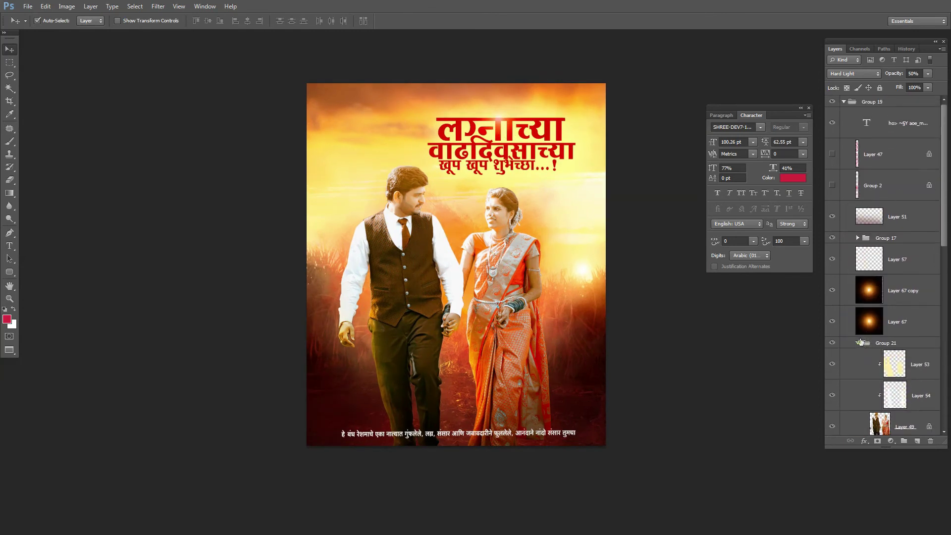
pyautogui.click(859, 343)
pyautogui.click(858, 238)
pyautogui.click(833, 302)
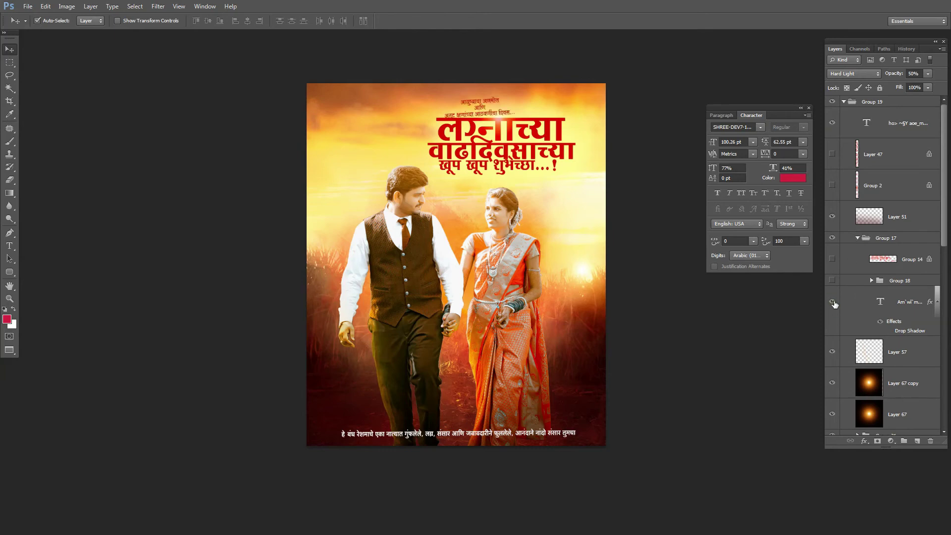
pyautogui.click(872, 303)
pyautogui.moveTo(517, 102); pyautogui.dragTo(568, 191)
pyautogui.hotkey('ctrl', 't')
pyautogui.moveTo(490, 196); pyautogui.dragTo(595, 165)
pyautogui.moveTo(476, 142); pyautogui.dragTo(473, 142)
pyautogui.moveTo(568, 179); pyautogui.dragTo(525, 139)
pyautogui.press('Return')
# Show Group 18 with the couple's names and pink hearts, and adjust its size and position between their heads
pyautogui.click(833, 281)
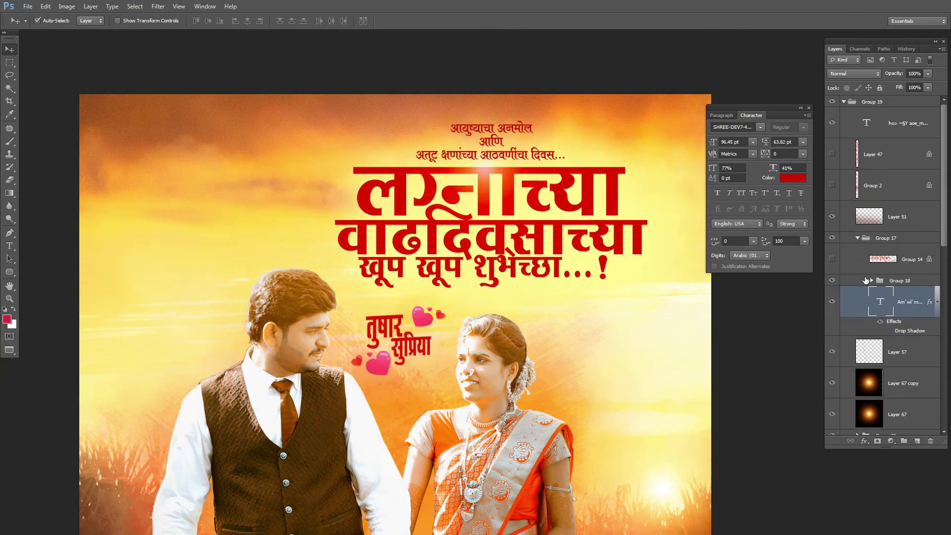
pyautogui.click(900, 281)
pyautogui.hotkey('ctrl', 't')
pyautogui.moveTo(447, 304); pyautogui.dragTo(455, 305)
pyautogui.press('Return')
pyautogui.moveTo(468, 355); pyautogui.dragTo(469, 327)
pyautogui.moveTo(469, 327); pyautogui.dragTo(430, 328)
pyautogui.moveTo(461, 347); pyautogui.dragTo(462, 292)
pyautogui.moveTo(464, 292); pyautogui.dragTo(484, 282)
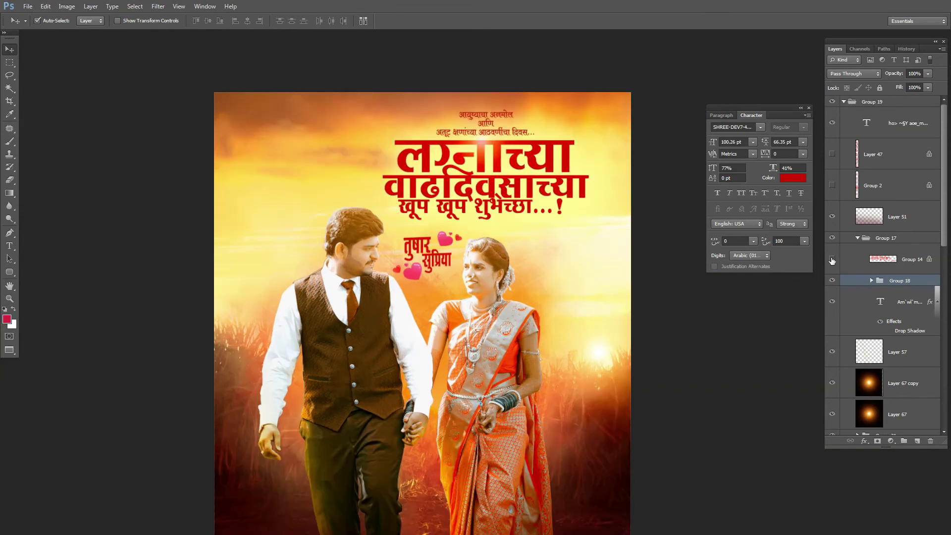
# Show the Group 14 signature logo, the Group 2 credit strip and the Layer 47 #STAYHOME_STAYSAFE strip
pyautogui.click(894, 259)
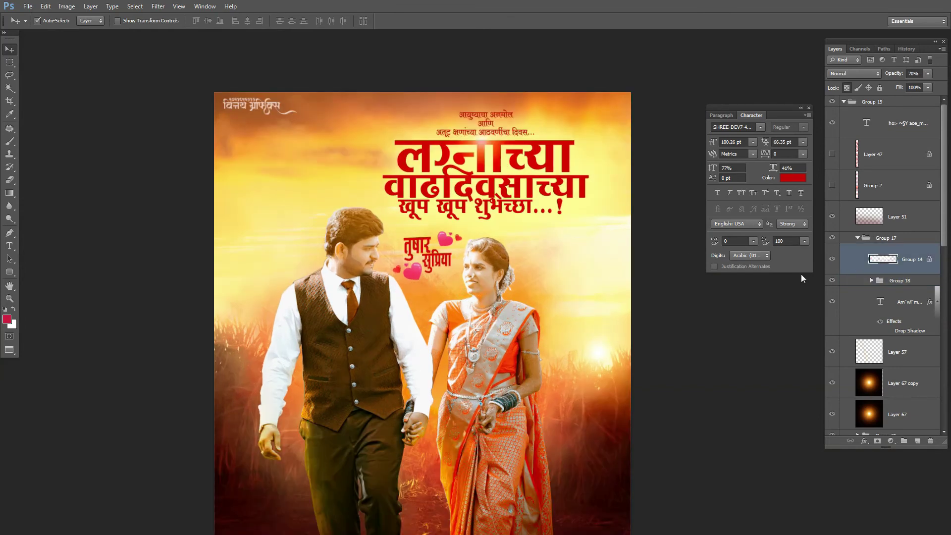
pyautogui.scroll(-3, 543, 228)
pyautogui.scroll(1, 543, 228)
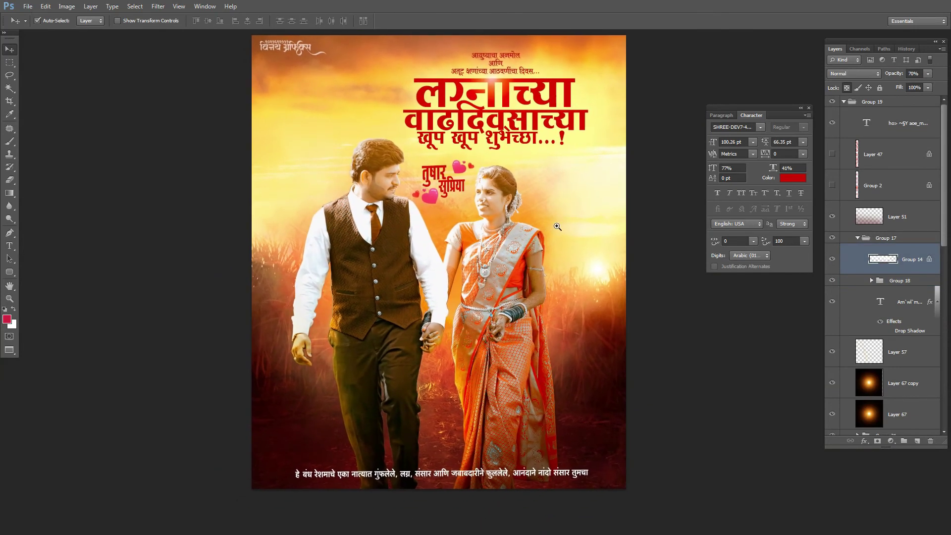
pyautogui.click(866, 240)
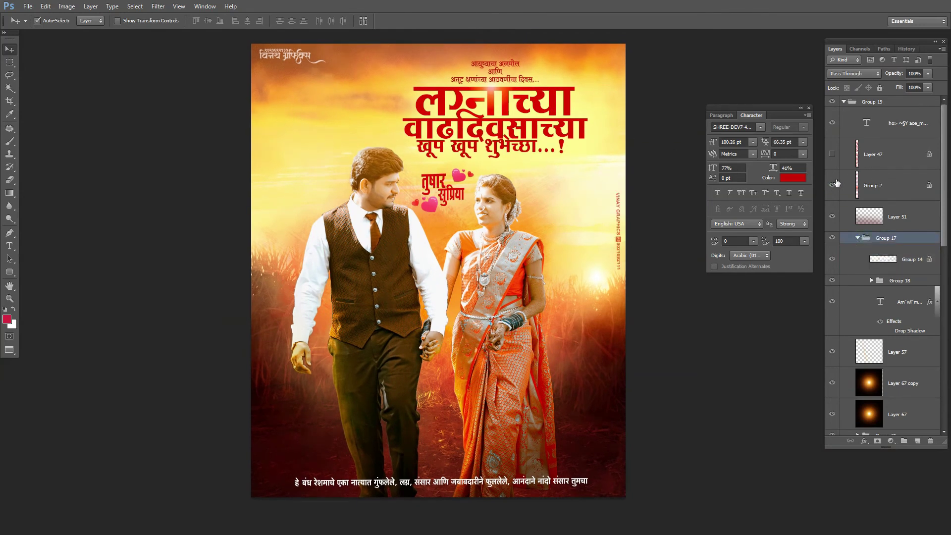
pyautogui.click(832, 154)
pyautogui.click(867, 156)
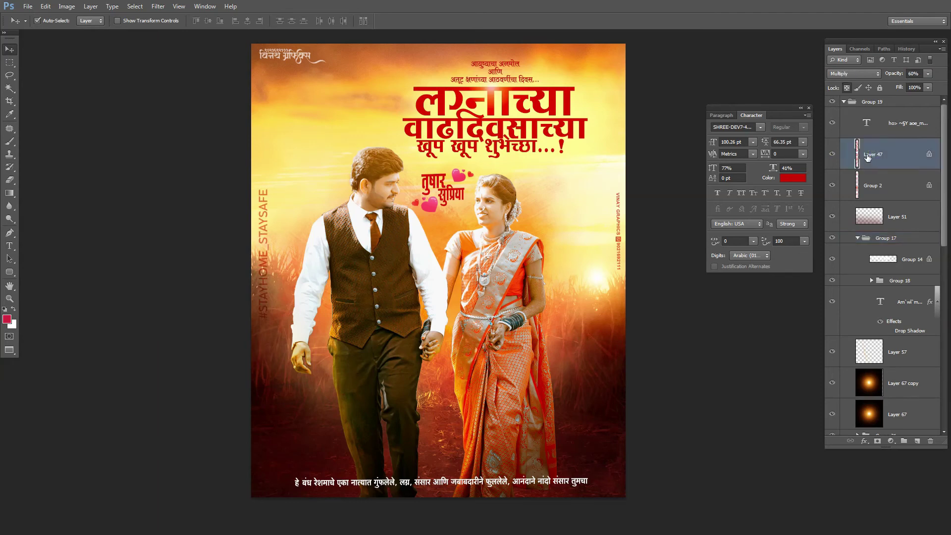
# Try a white fill with Normal blending on the #STAYHOME_STAYSAFE strip, and return it to its red fill with Multiply blending
pyautogui.hotkey('ctrl', 'BackSpace')
pyautogui.moveTo(562, 255); pyautogui.dragTo(600, 229)
pyautogui.click(852, 74)
pyautogui.click(846, 85)
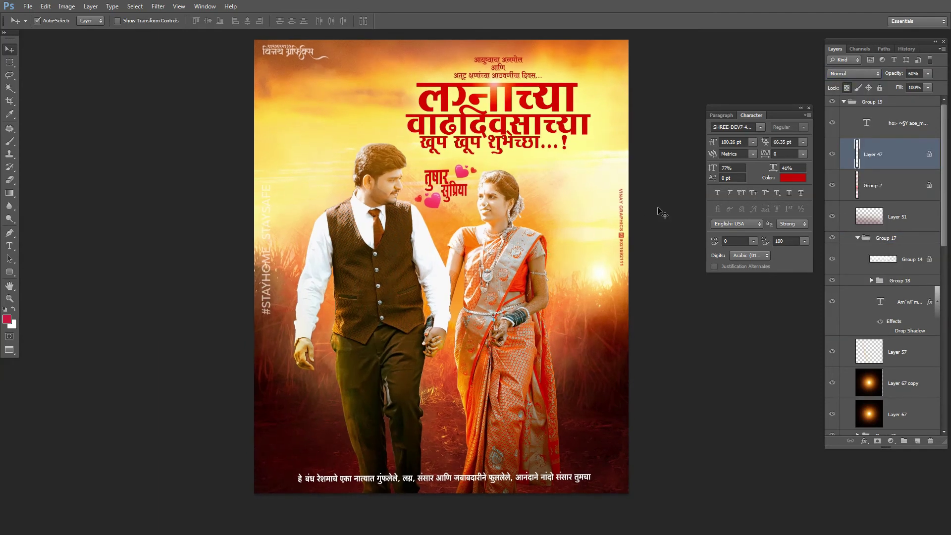
pyautogui.click(832, 154)
pyautogui.click(833, 151)
pyautogui.click(853, 73)
pyautogui.click(842, 102)
# Examine the whole poster and the couple up close with the tagline, names, logo and side strips shown
pyautogui.moveTo(517, 276); pyautogui.dragTo(484, 260)
pyautogui.scroll(-2, 543, 257)
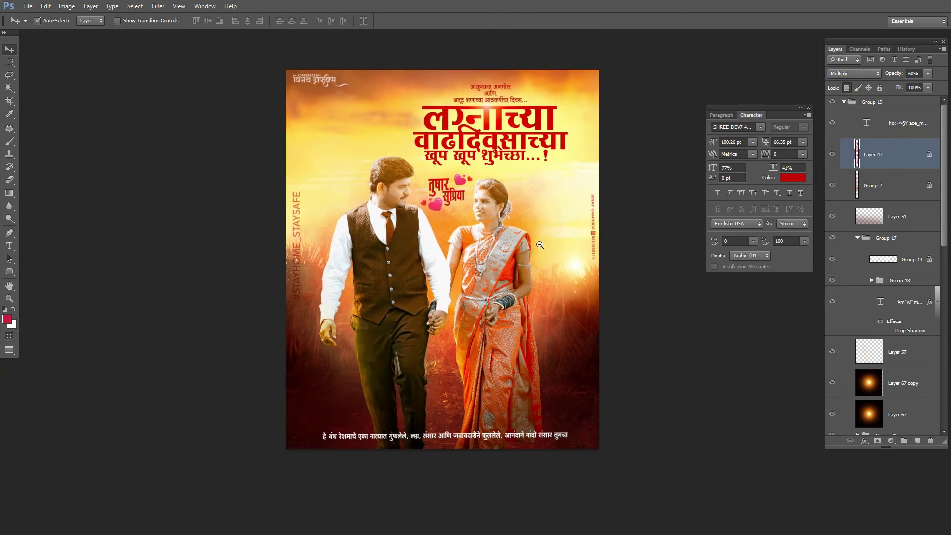
pyautogui.scroll(5, 543, 220)
pyautogui.scroll(-4, 499, 196)
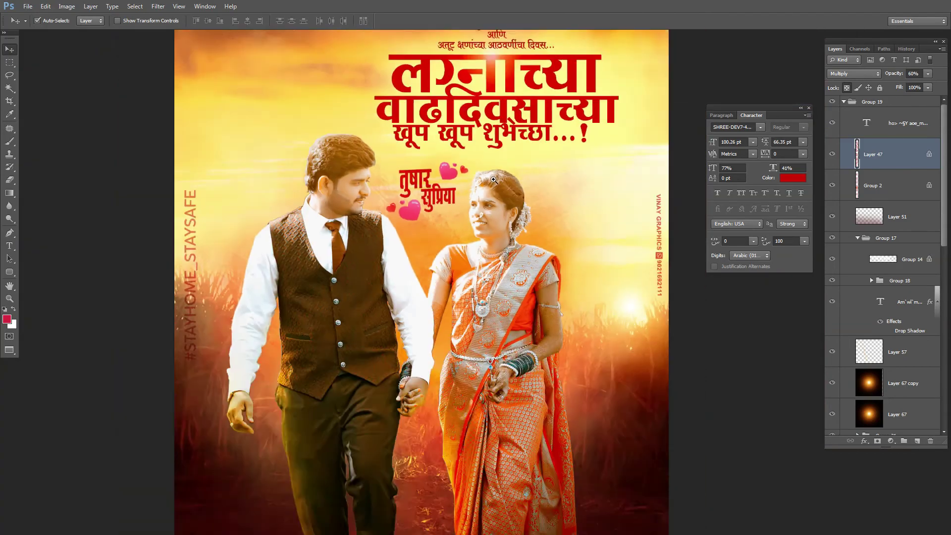
pyautogui.scroll(-2, 500, 195)
pyautogui.scroll(1, 510, 230)
pyautogui.moveTo(511, 252); pyautogui.dragTo(519, 215)
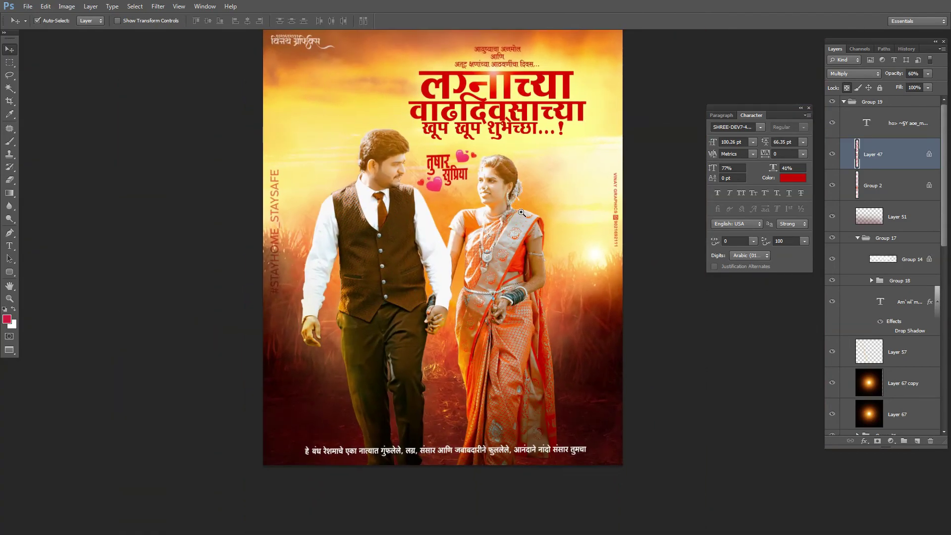
pyautogui.scroll(1, 517, 208)
pyautogui.scroll(3, 517, 207)
pyautogui.scroll(-4, 515, 218)
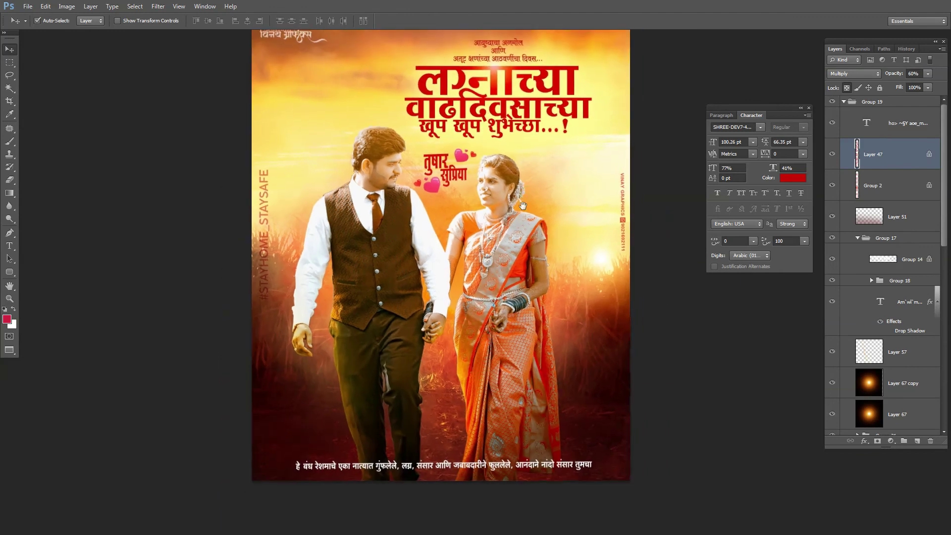
# Group the background layers from Layer 68 down to Layer 58 and save the document
pyautogui.click(843, 102)
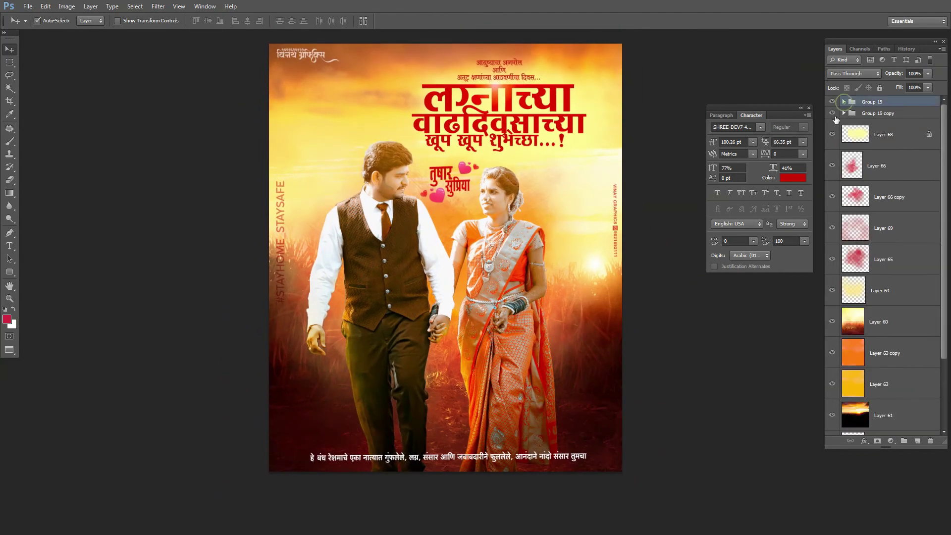
pyautogui.click(873, 133)
pyautogui.scroll(-5, 941, 337)
pyautogui.keyDown('shift'); pyautogui.click(889, 387); pyautogui.keyUp('shift')
pyautogui.hotkey('ctrl', 'g')
pyautogui.click(833, 126)
pyautogui.moveTo(516, 217); pyautogui.dragTo(513, 228)
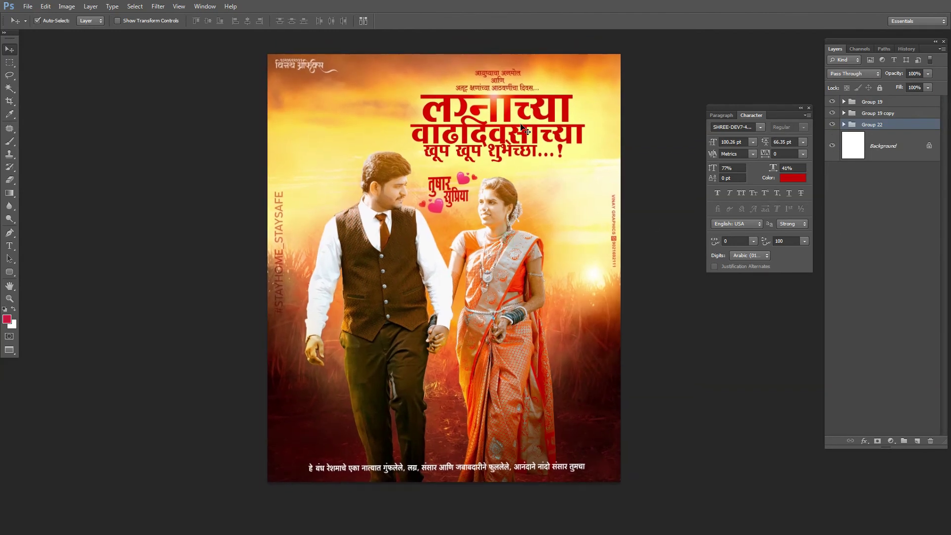
pyautogui.hotkey('ctrl', 's')
pyautogui.press('Return')
# Try white as the text colour of the three-line tagline above the red greeting
pyautogui.scroll(4, 506, 65)
pyautogui.moveTo(522, 117); pyautogui.dragTo(522, 129)
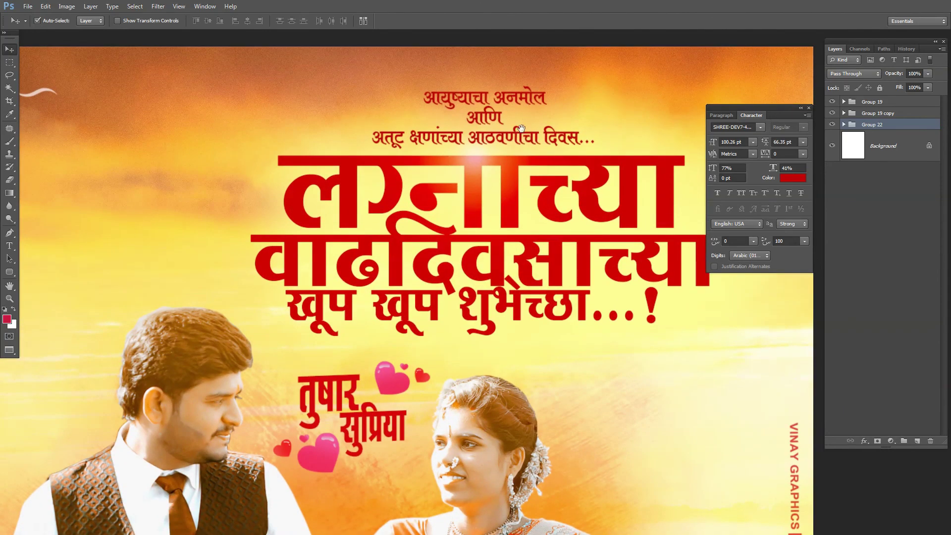
pyautogui.scroll(3, 527, 136)
pyautogui.click(526, 137)
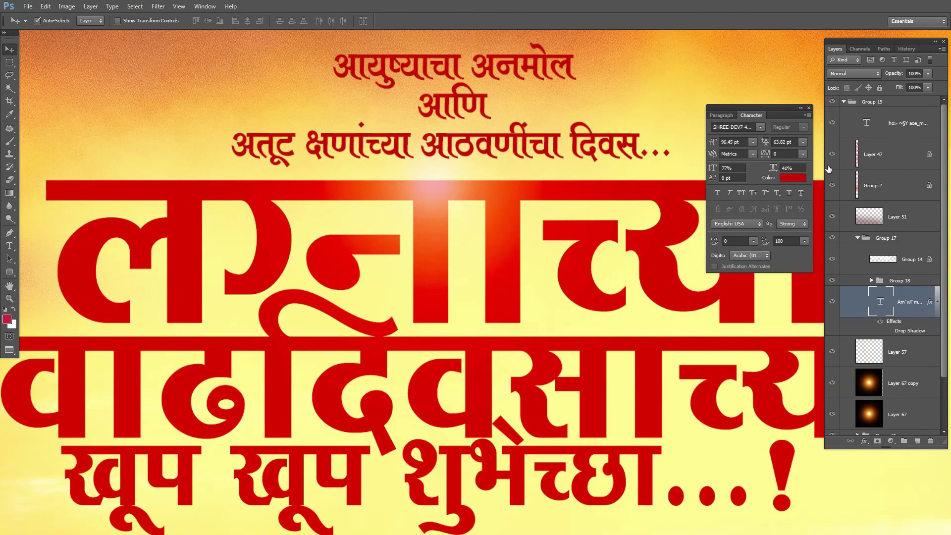
pyautogui.click(793, 177)
pyautogui.click(80, 175)
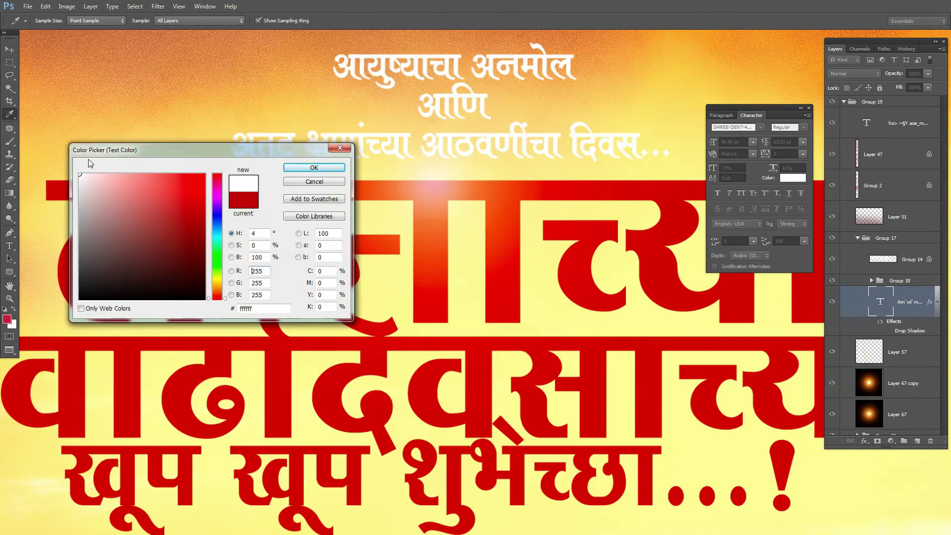
pyautogui.click(314, 181)
# Select Layer 68, the pale yellow glow layer behind the red greeting in Group 22
pyautogui.scroll(-2, 468, 144)
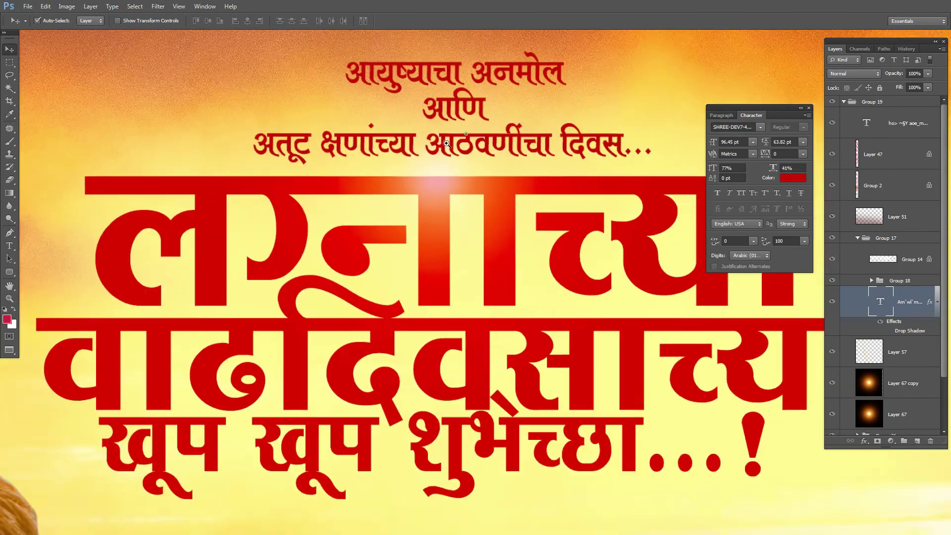
pyautogui.click(675, 361)
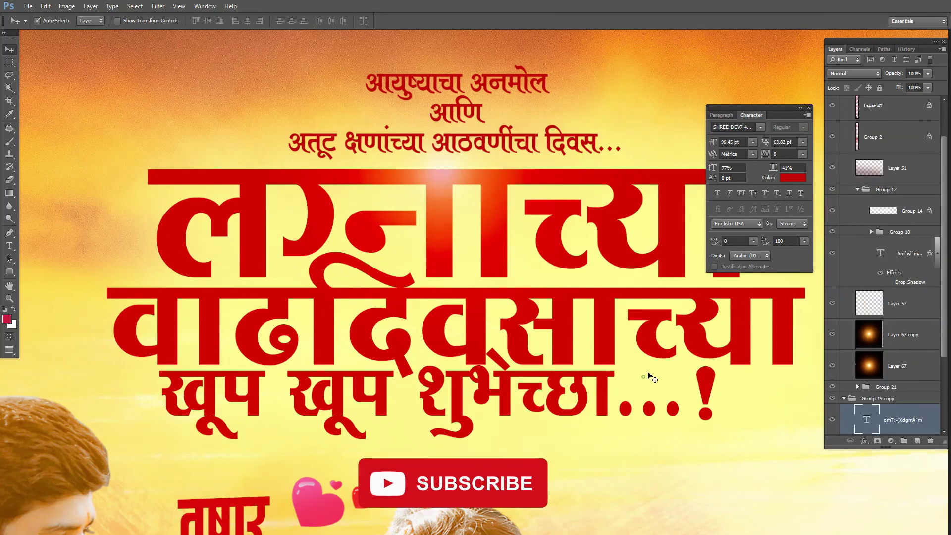
pyautogui.scroll(4, 870, 227)
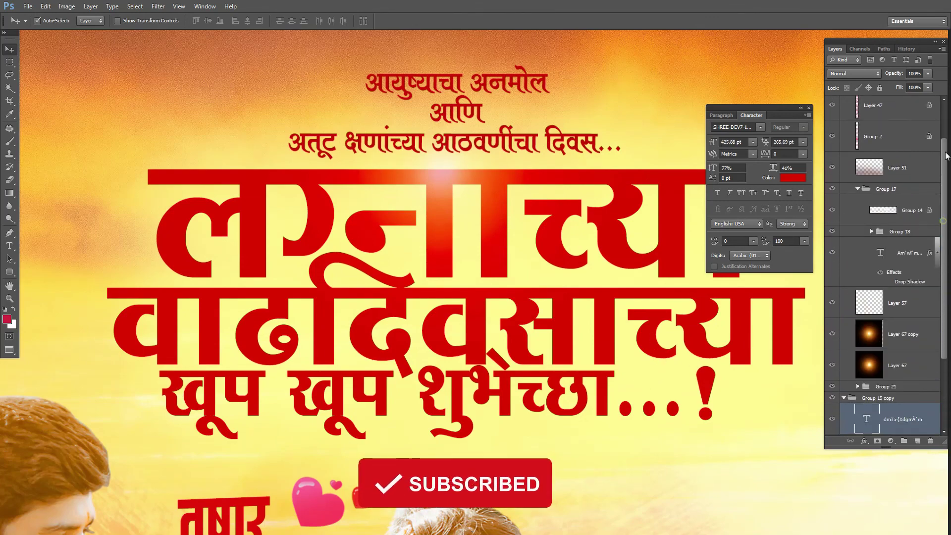
pyautogui.click(872, 265)
pyautogui.click(871, 265)
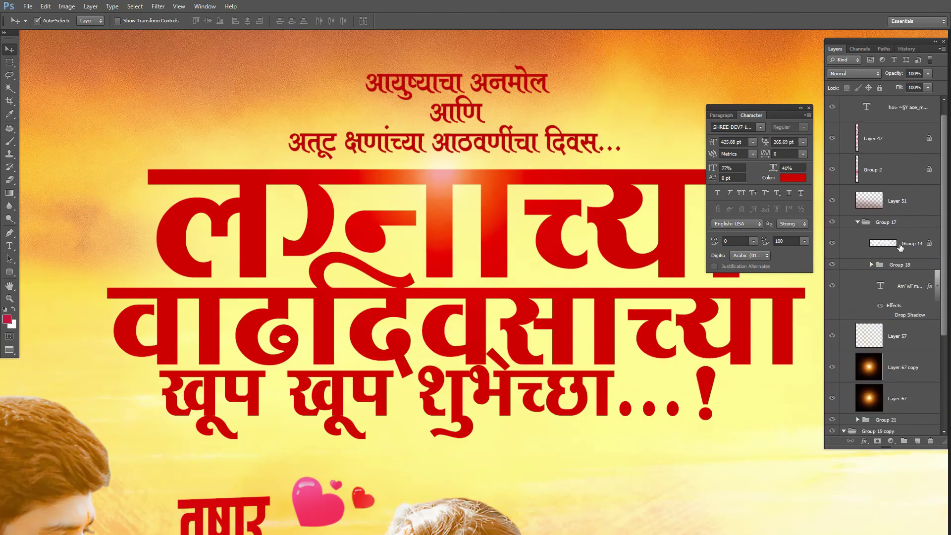
pyautogui.click(882, 243)
pyautogui.click(587, 447)
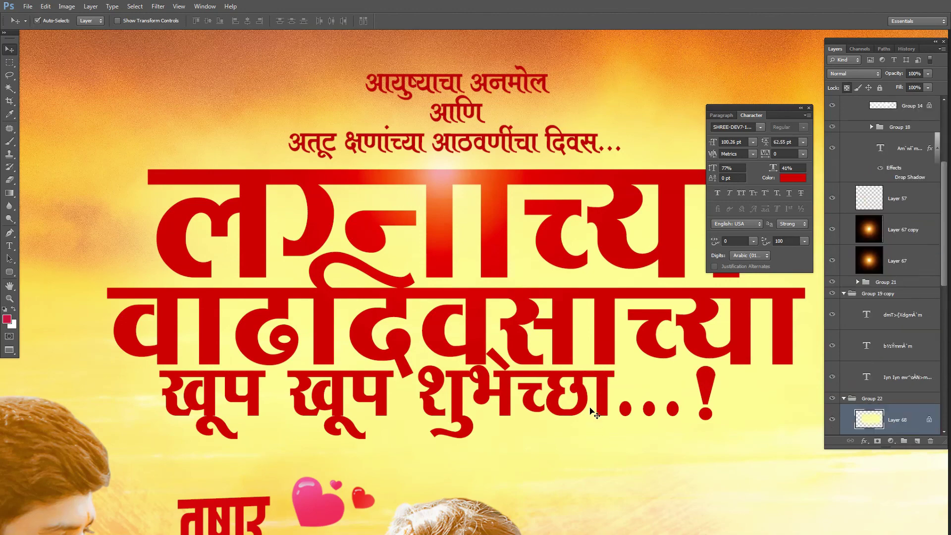
# Paint a sampled light yellow on Layer 68 around the tagline and greeting with a smaller soft brush
pyautogui.press('b')
pyautogui.keyDown('alt'); pyautogui.click(522, 192); pyautogui.keyUp('alt')
pyautogui.moveTo(514, 166); pyautogui.dragTo(499, 227)
pyautogui.press('[')
pyautogui.press('[')
pyautogui.press('[')
pyautogui.press('[')
pyautogui.press('[')
pyautogui.moveTo(317, 159)
pyautogui.mouseDown()
pyautogui.moveTo(342, 158)
pyautogui.moveTo(380, 121)
pyautogui.moveTo(478, 138)
pyautogui.moveTo(426, 129)
pyautogui.moveTo(380, 186)
pyautogui.mouseUp()
pyautogui.click(533, 131)
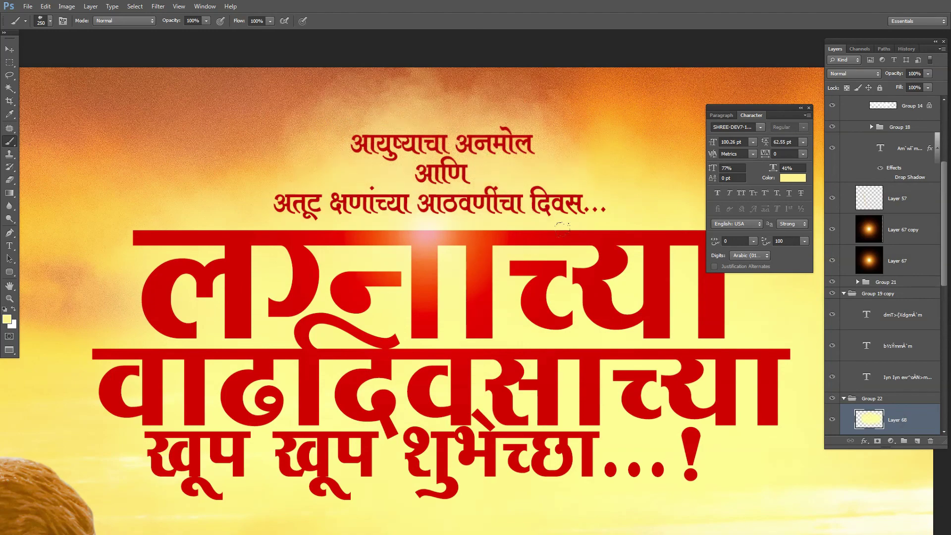
pyautogui.moveTo(515, 152); pyautogui.dragTo(514, 214)
# Erase excess yellow glow above the tagline with a 600 px eraser and check the whole poster
pyautogui.scroll(-7, 514, 214)
pyautogui.press('e')
pyautogui.click(430, 125)
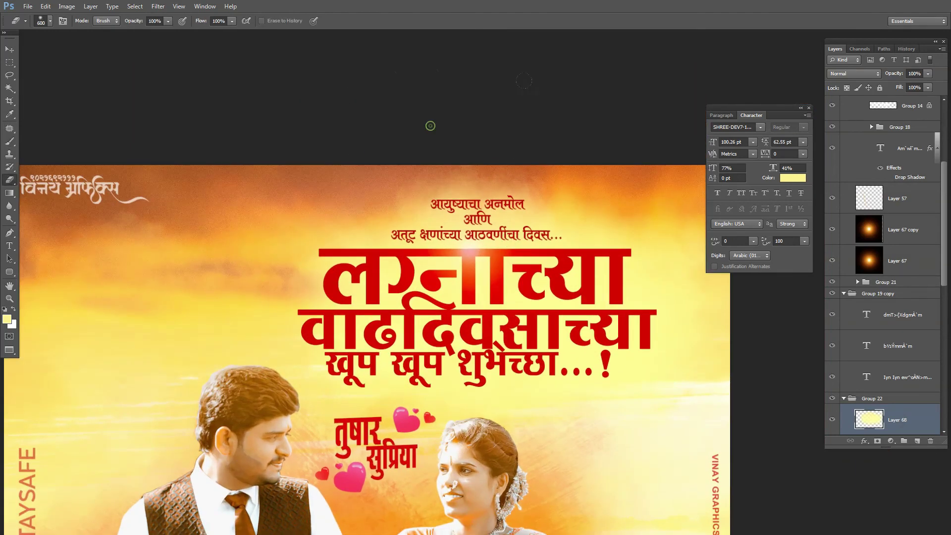
pyautogui.scroll(-7, 524, 159)
pyautogui.scroll(4, 526, 209)
pyautogui.moveTo(533, 306); pyautogui.dragTo(516, 192)
pyautogui.scroll(-2, 523, 195)
pyautogui.scroll(-2, 516, 191)
pyautogui.scroll(2, 536, 145)
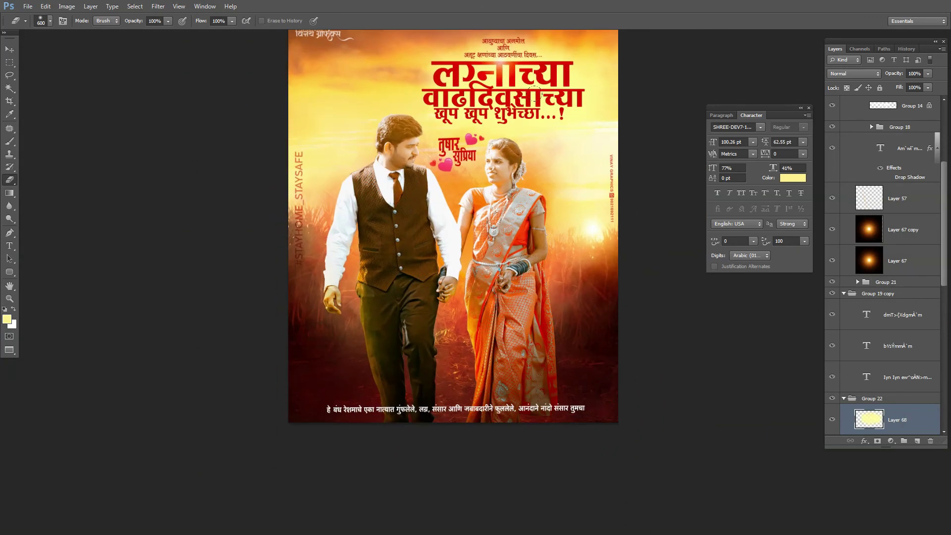
pyautogui.moveTo(529, 137); pyautogui.dragTo(531, 159)
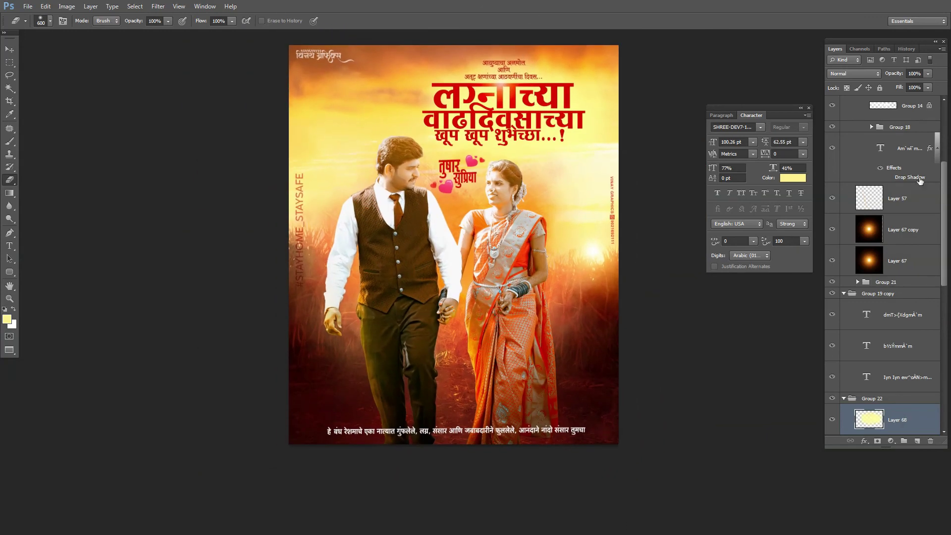
# Collapse Group 19, Group 19 copy and Group 22 in the layer stack
pyautogui.moveTo(943, 172); pyautogui.dragTo(947, 93)
pyautogui.click(843, 101)
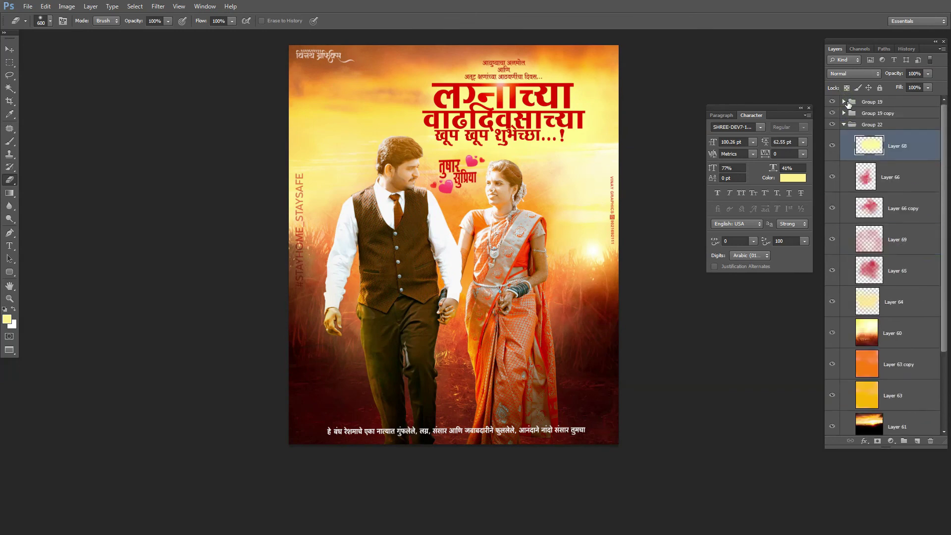
pyautogui.click(844, 124)
pyautogui.scroll(1, 532, 197)
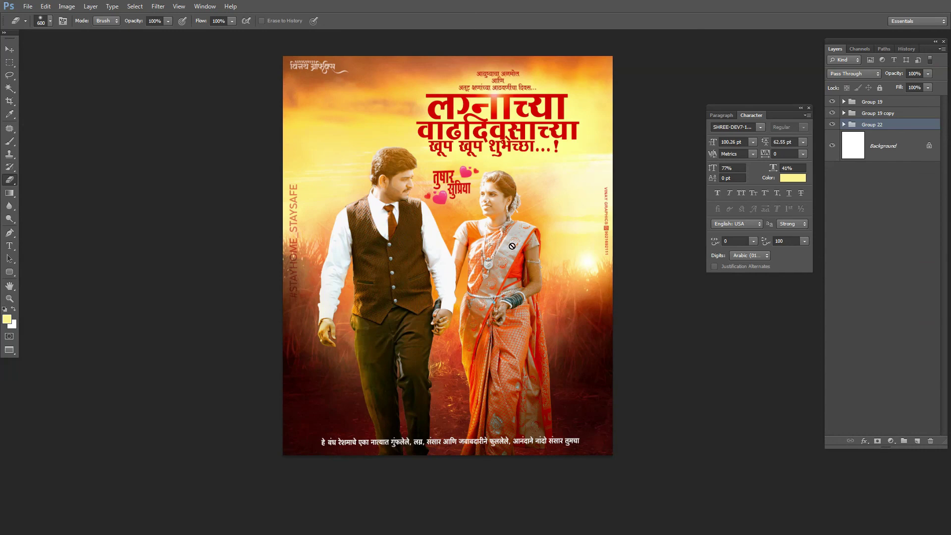
# Save the poster as a PNG with Smallest / Slow compression and no interlacing
pyautogui.hotkey('ctrl', 'shift', 's')
pyautogui.click(480, 216)
pyautogui.hotkey('ctrl', 'shift', 's')
pyautogui.click(481, 216)
pyautogui.hotkey('ctrl', 'shift', 's')
pyautogui.click(396, 366)
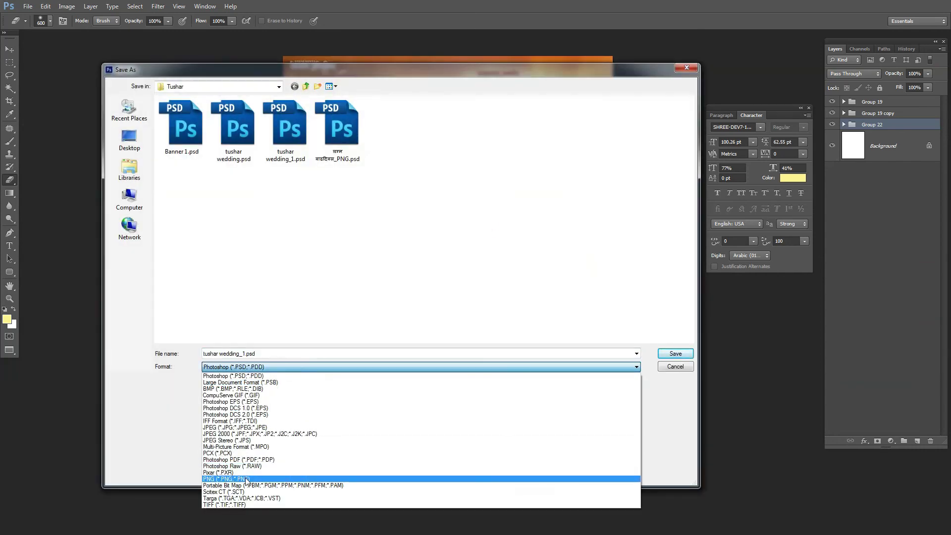
pyautogui.click(367, 479)
pyautogui.click(669, 354)
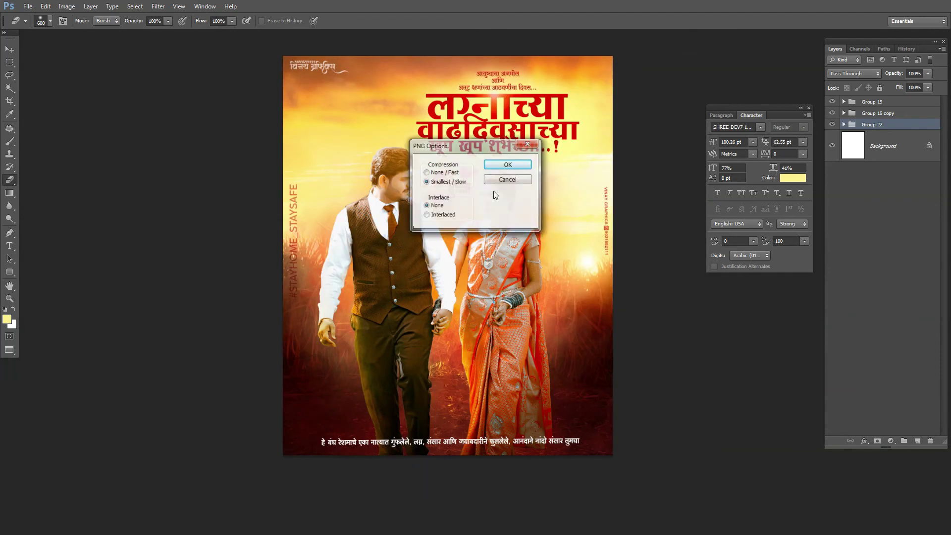
pyautogui.click(500, 164)
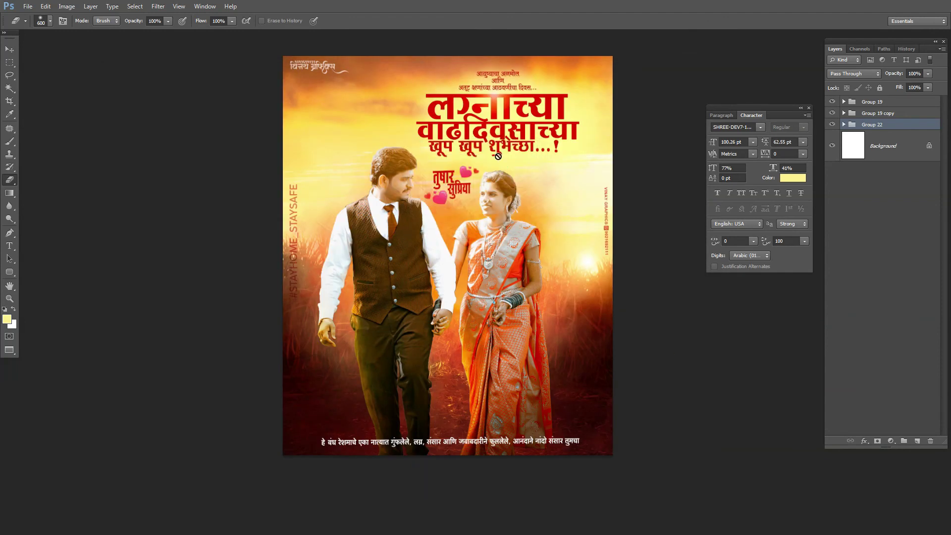